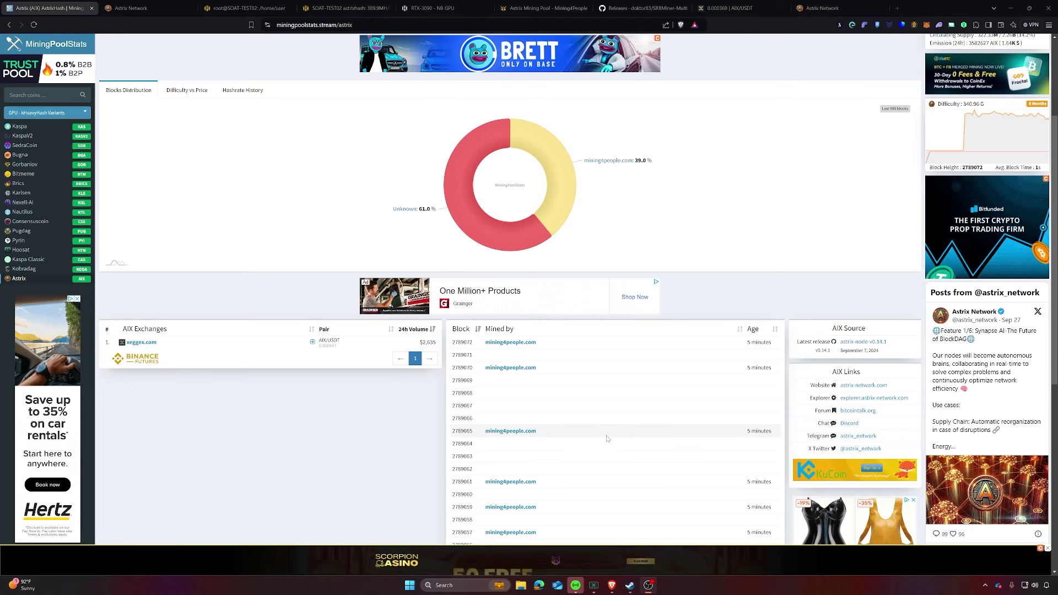
Step: Bring the Astrix Network website tab to the front
{"action": "scroll", "coordinate": [557, 397], "scroll_direction": "up", "scroll_amount": 3}
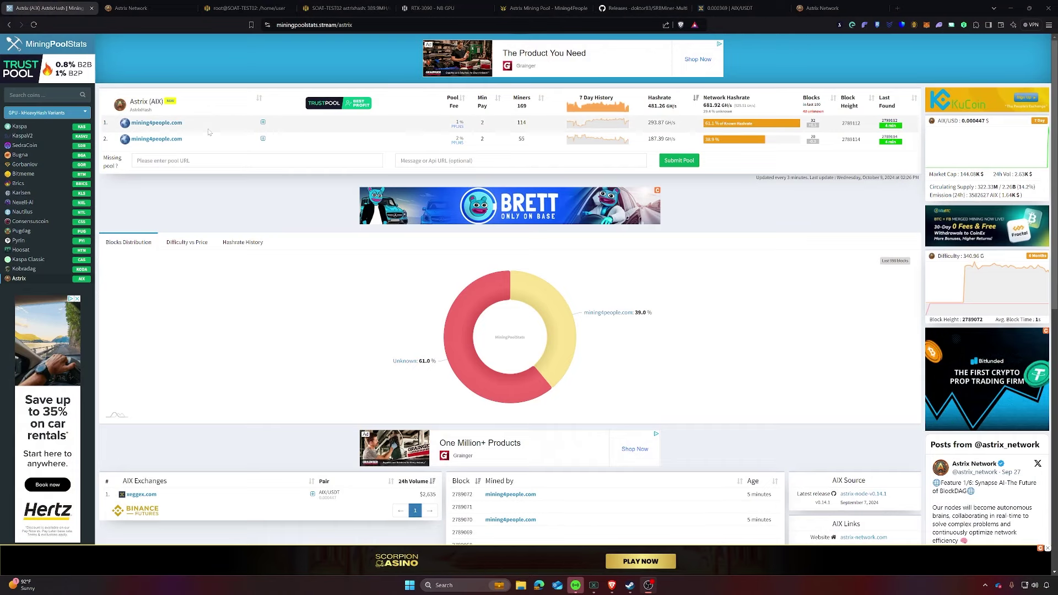
{"action": "key", "text": "ctrl+Tab"}
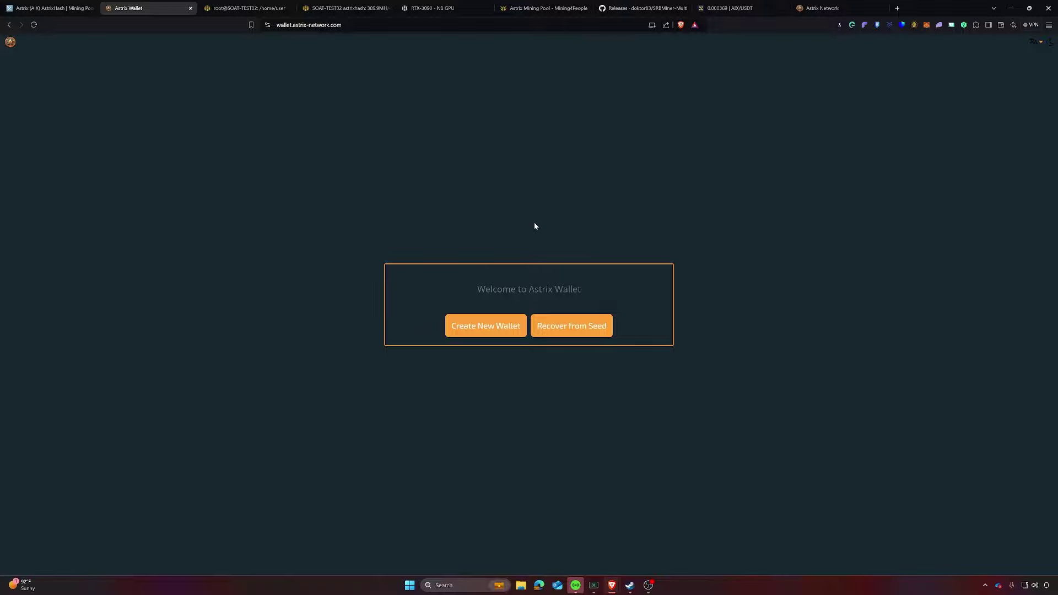
Step: Create a new wallet with a generated password and save it in the password manager
{"action": "left_click", "coordinate": [482, 331]}
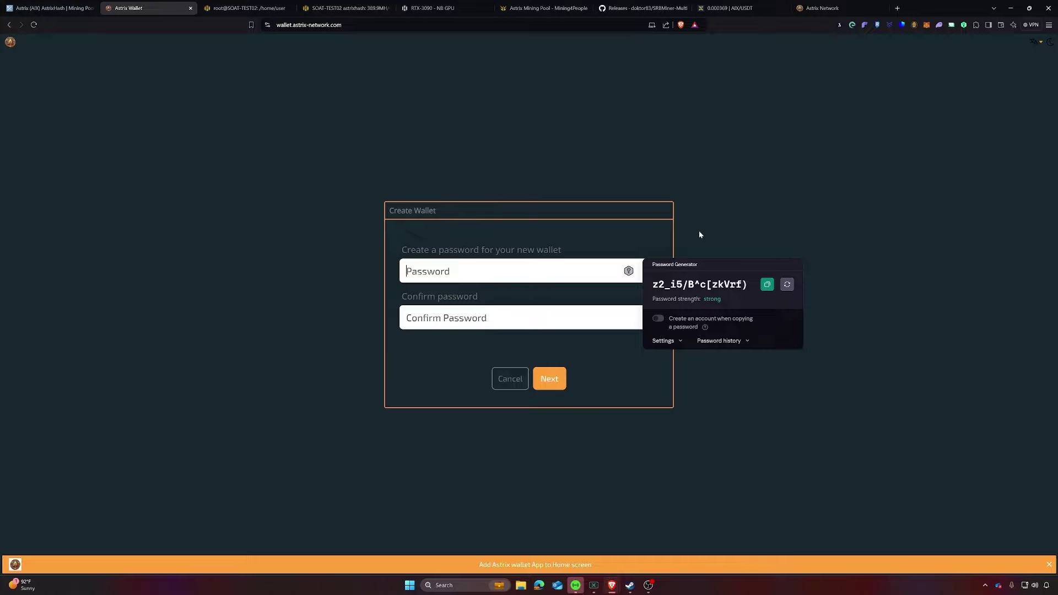
{"action": "left_click", "coordinate": [767, 284]}
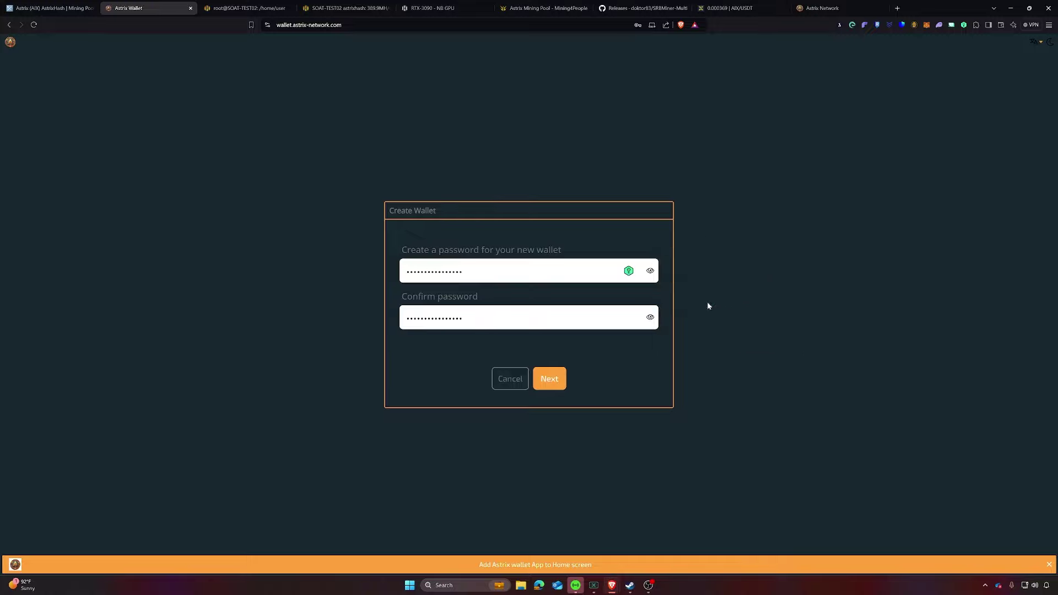
{"action": "left_click", "coordinate": [554, 380]}
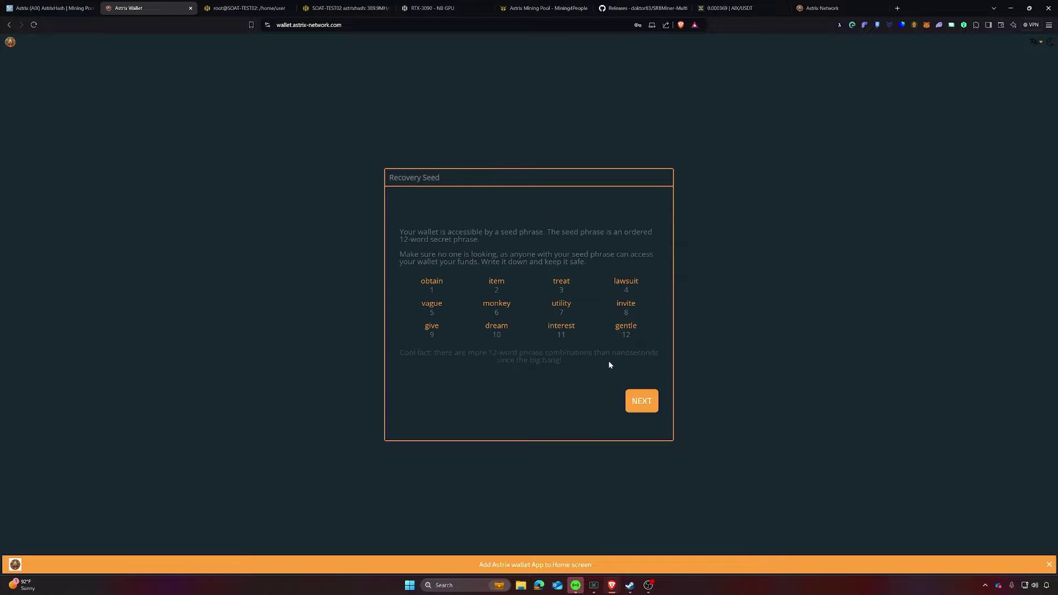
{"action": "left_click", "coordinate": [132, 179]}
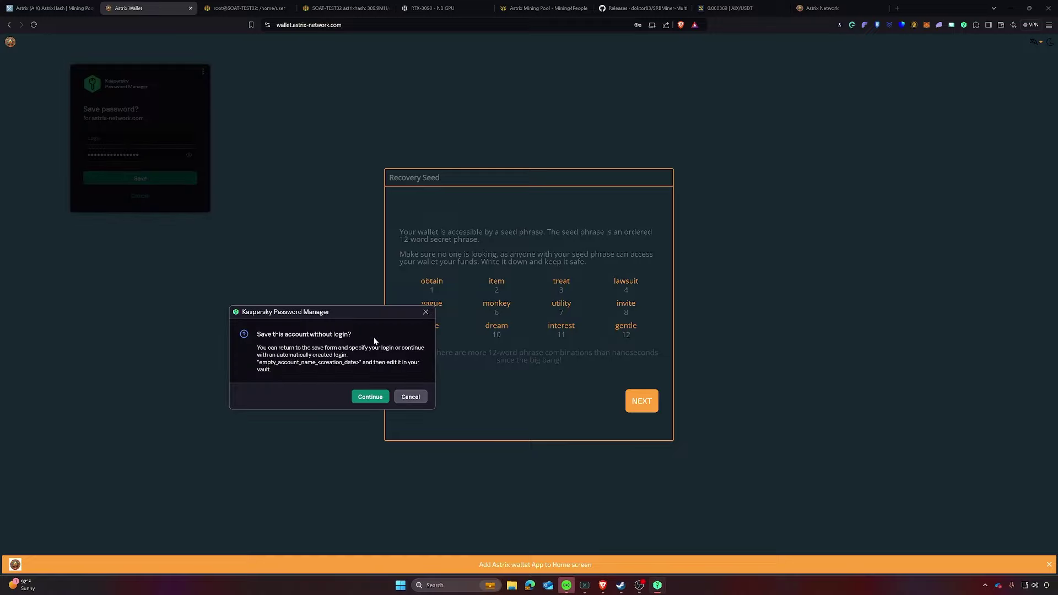
{"action": "left_click", "coordinate": [369, 397]}
{"action": "key", "text": "Return"}
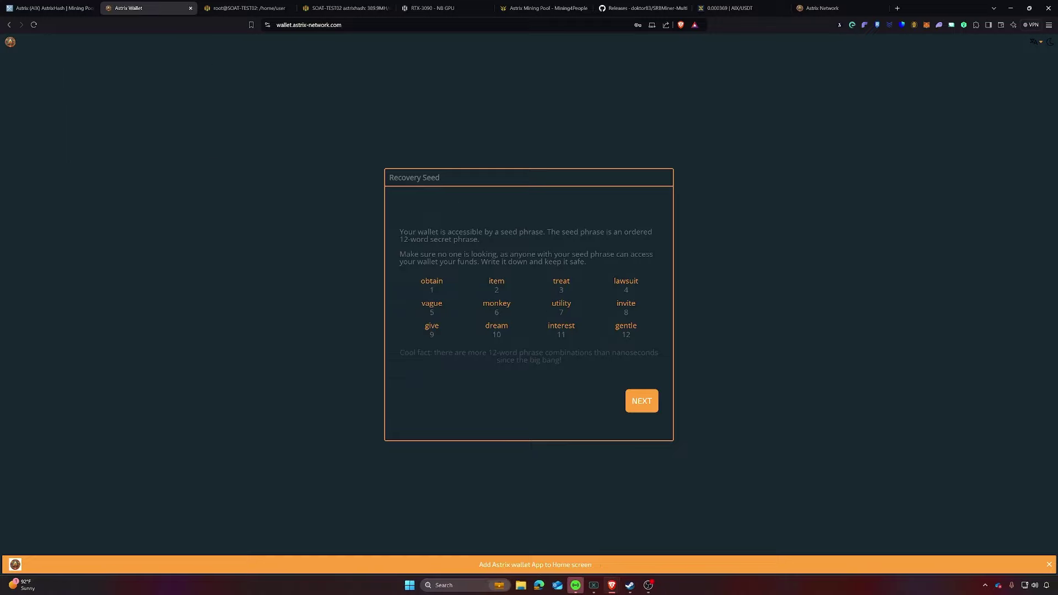
Step: Capture the 12-word recovery seed dialog as a Monosnap area screenshot
{"action": "left_click_drag", "start_coordinate": [583, 261], "coordinate": [399, 232]}
{"action": "left_click", "coordinate": [505, 254]}
{"action": "left_click_drag", "start_coordinate": [583, 269], "coordinate": [401, 232]}
{"action": "left_click", "coordinate": [612, 289]}
{"action": "left_click", "coordinate": [986, 586]}
{"action": "right_click", "coordinate": [984, 511]}
{"action": "left_click", "coordinate": [880, 347]}
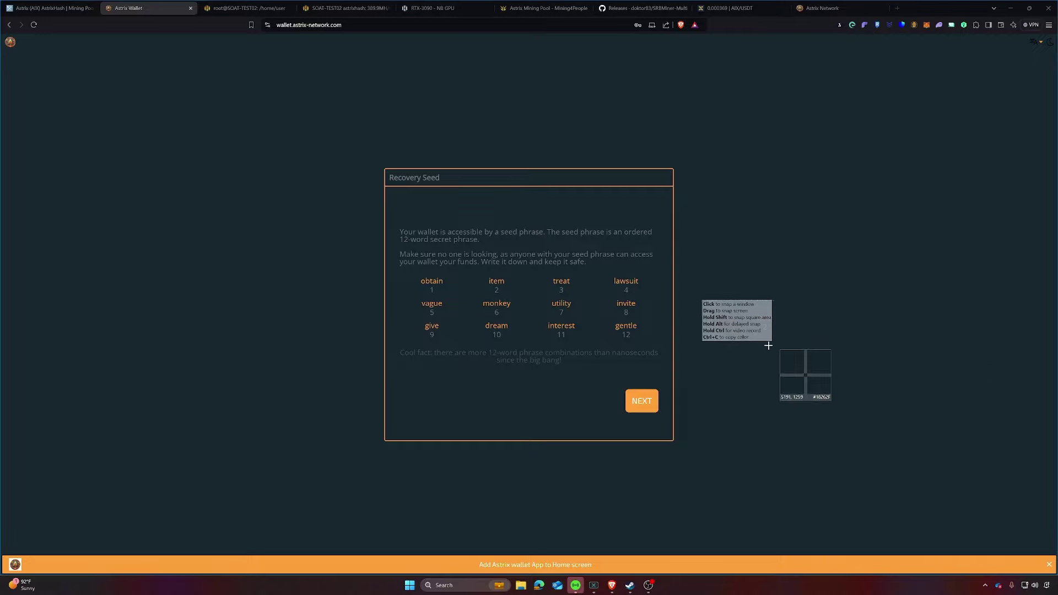
{"action": "left_click_drag", "start_coordinate": [386, 170], "coordinate": [673, 440]}
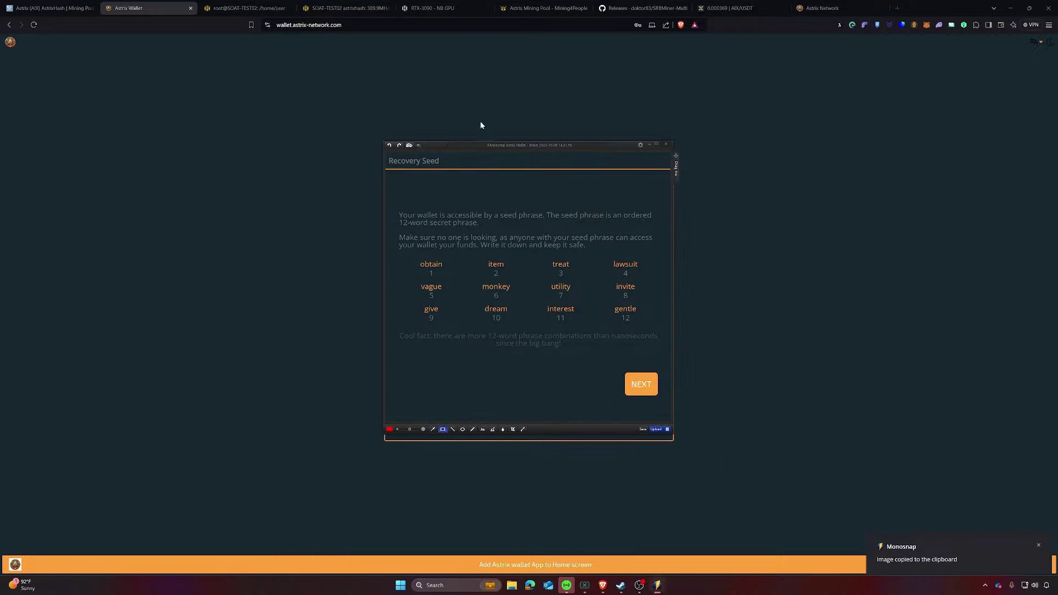
{"action": "key", "text": "Escape"}
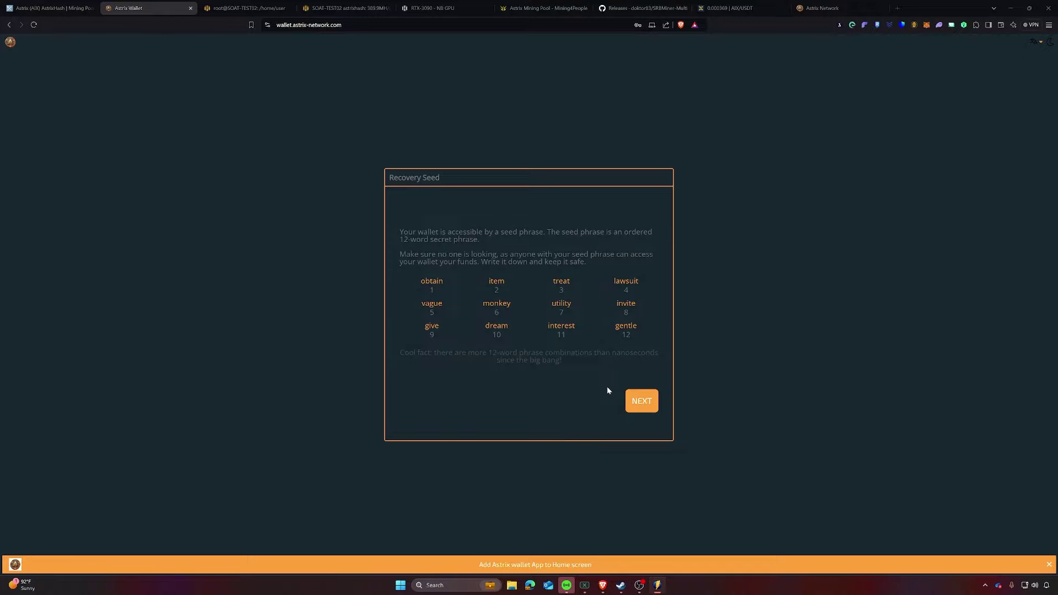
Step: Pass the seed checkup with the correct 3rd, 4th and 8th words and open the wallet
{"action": "left_click", "coordinate": [640, 406]}
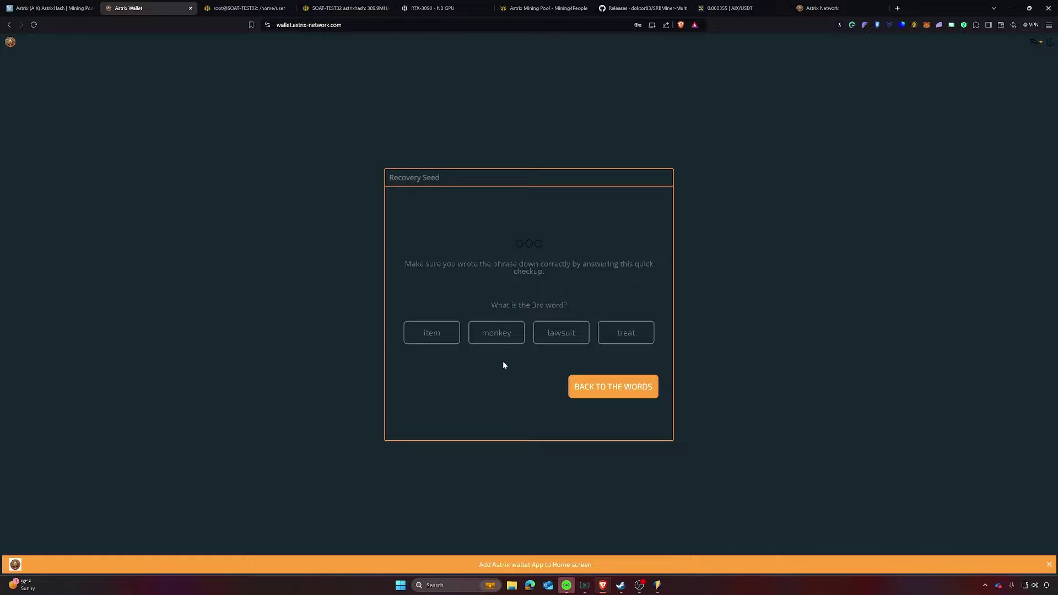
{"action": "left_click", "coordinate": [609, 338]}
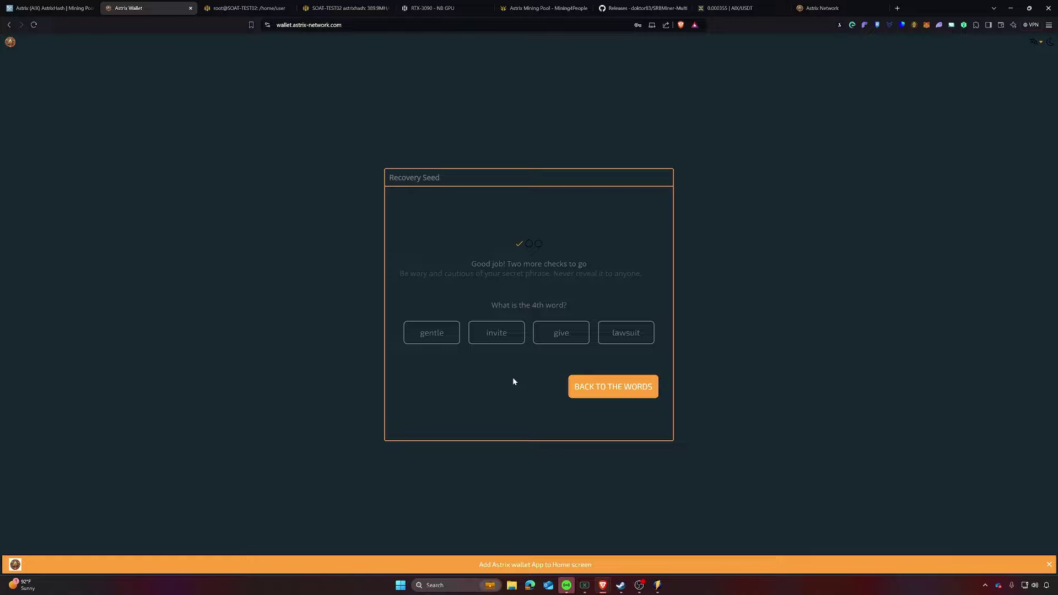
{"action": "left_click", "coordinate": [612, 341]}
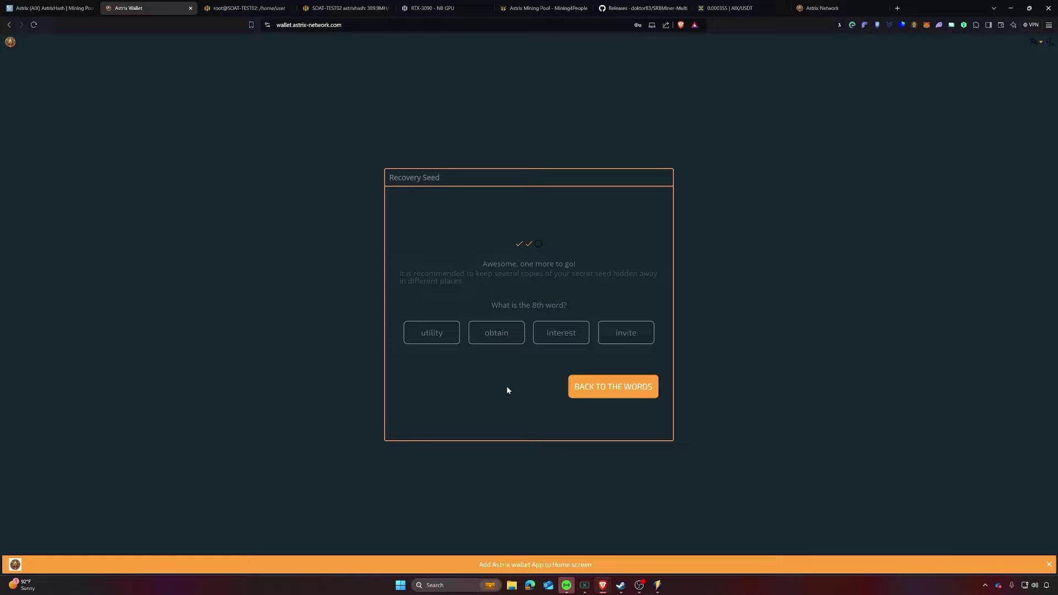
{"action": "left_click", "coordinate": [625, 335]}
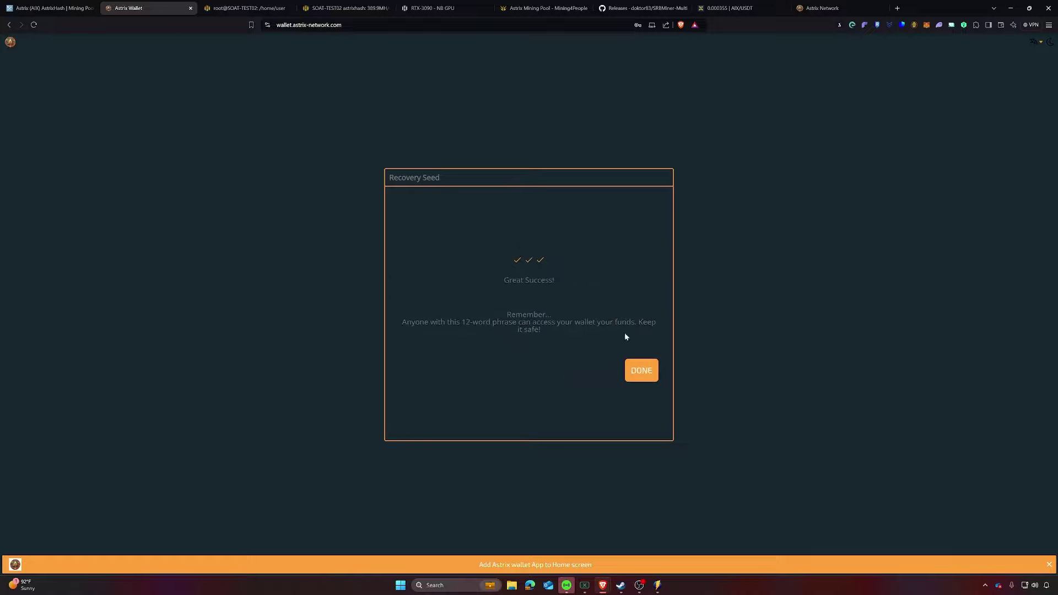
{"action": "left_click", "coordinate": [638, 372]}
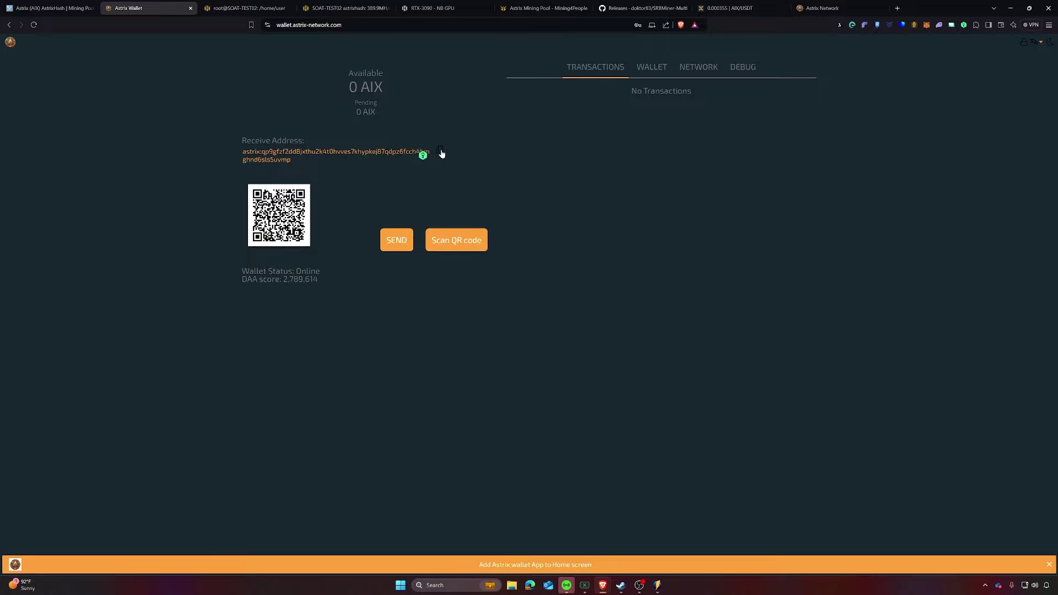
Step: Paste the wallet's receive address into a new Notepad note, then minimize Notepad
{"action": "left_click", "coordinate": [480, 583]}
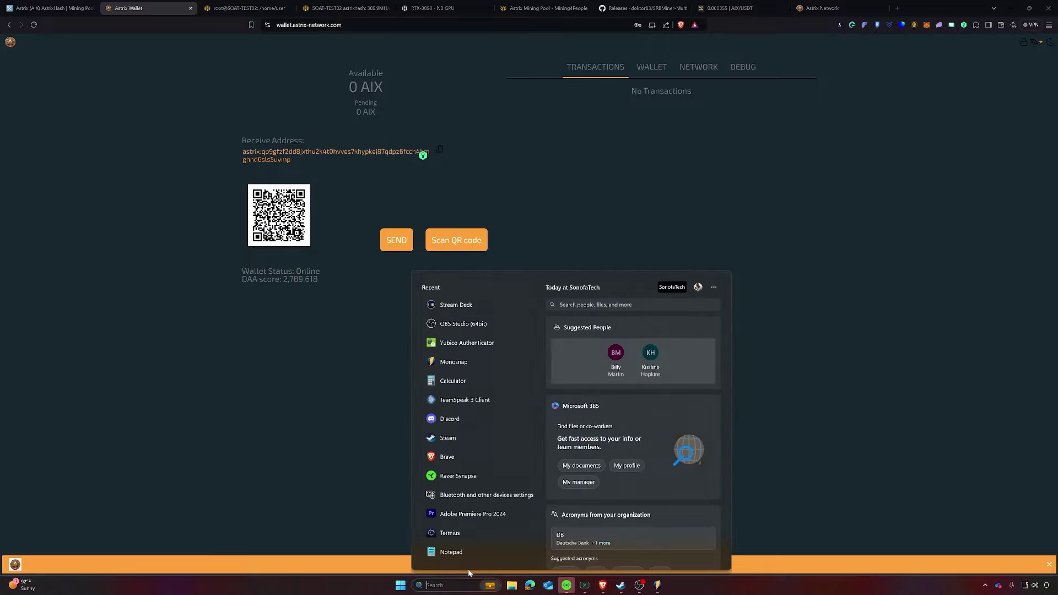
{"action": "type", "text": "notepad"}
{"action": "key", "text": "Return"}
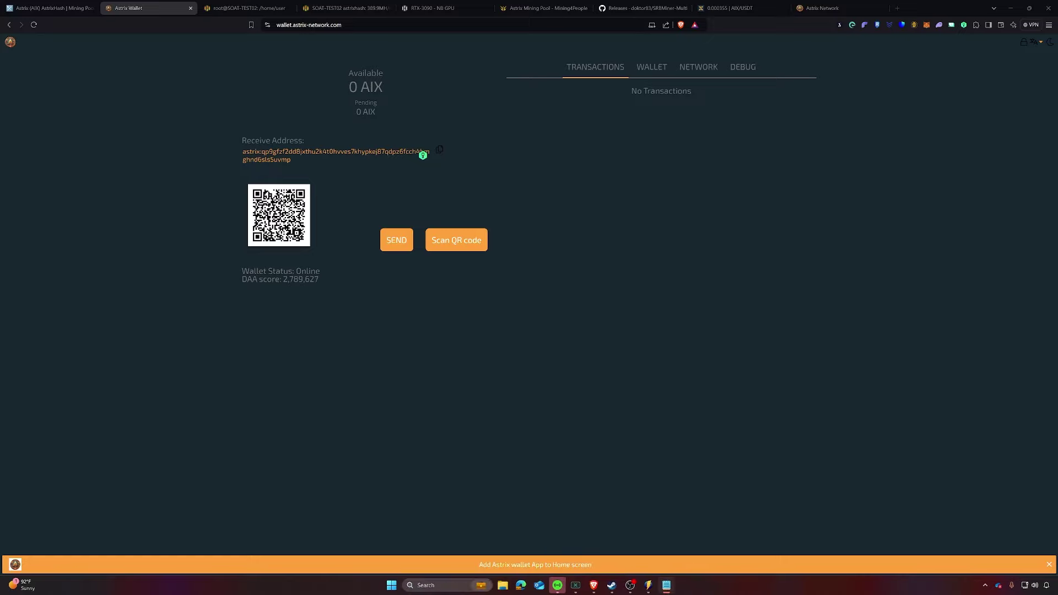
{"action": "key", "text": "ctrl+v"}
{"action": "left_click_drag", "start_coordinate": [711, 220], "coordinate": [695, 111]}
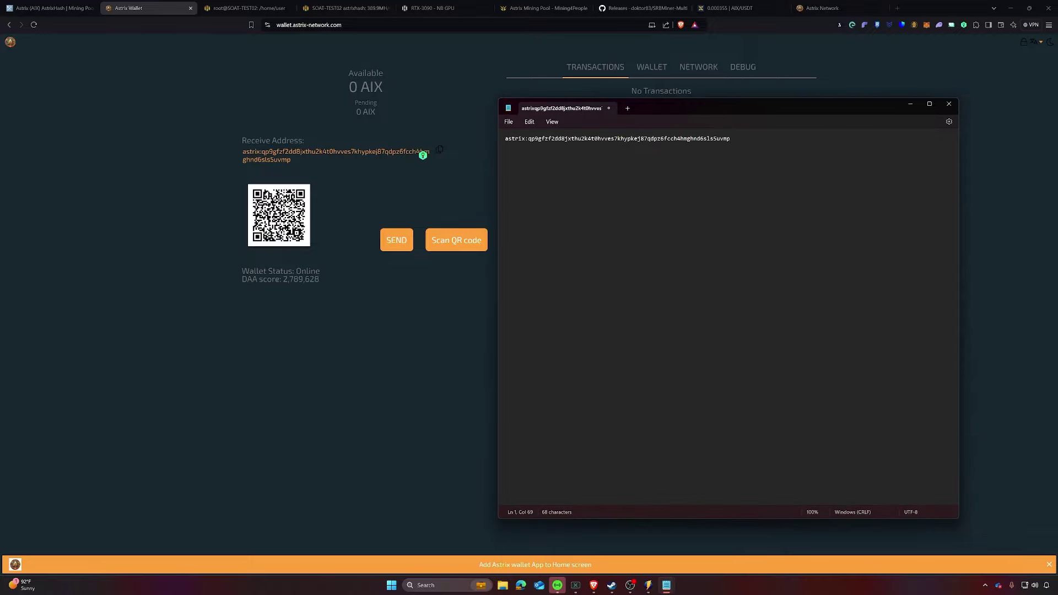
{"action": "left_click_drag", "start_coordinate": [728, 138], "coordinate": [510, 136]}
{"action": "left_click", "coordinate": [601, 140]}
{"action": "key", "text": "ctrl+a"}
{"action": "key", "text": "ctrl+c"}
{"action": "left_click", "coordinate": [591, 138]}
{"action": "left_click", "coordinate": [913, 106]}
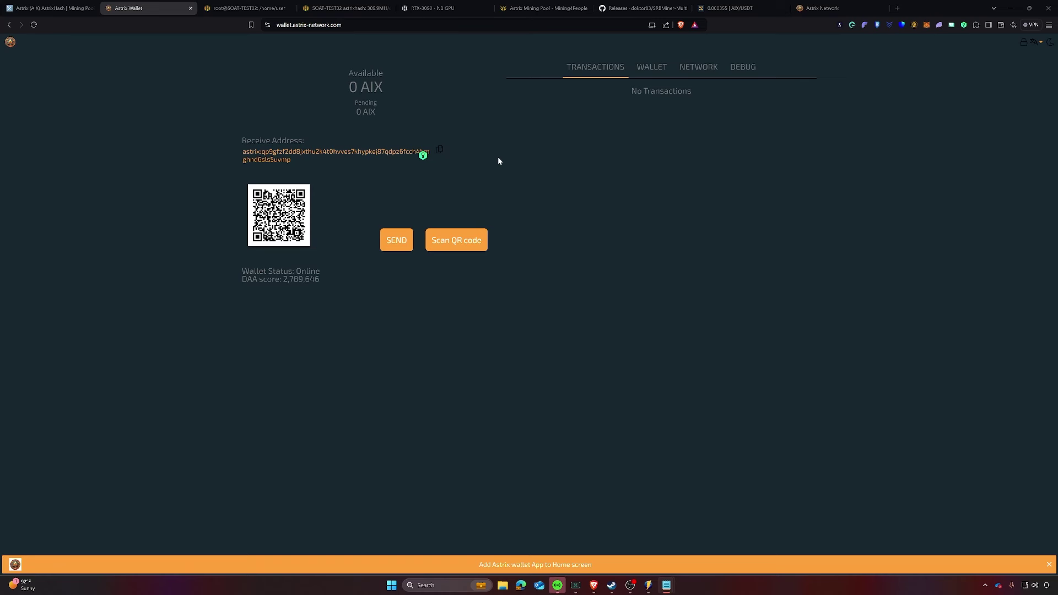
Step: Start a new flight sheet on the Testing farm with AIX as the coin
{"action": "left_click", "coordinate": [253, 8]}
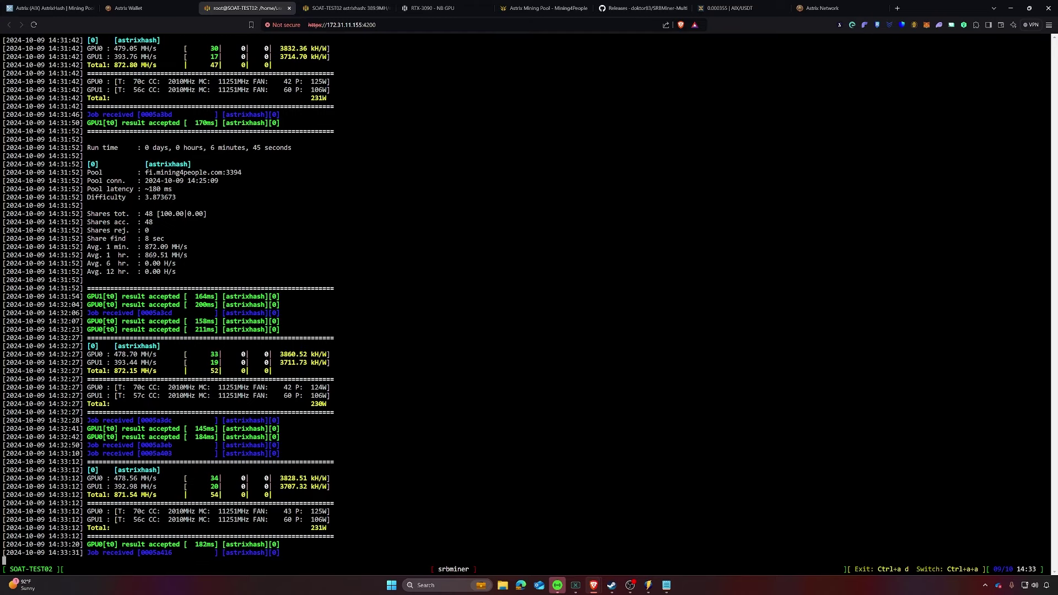
{"action": "left_click", "coordinate": [365, 9]}
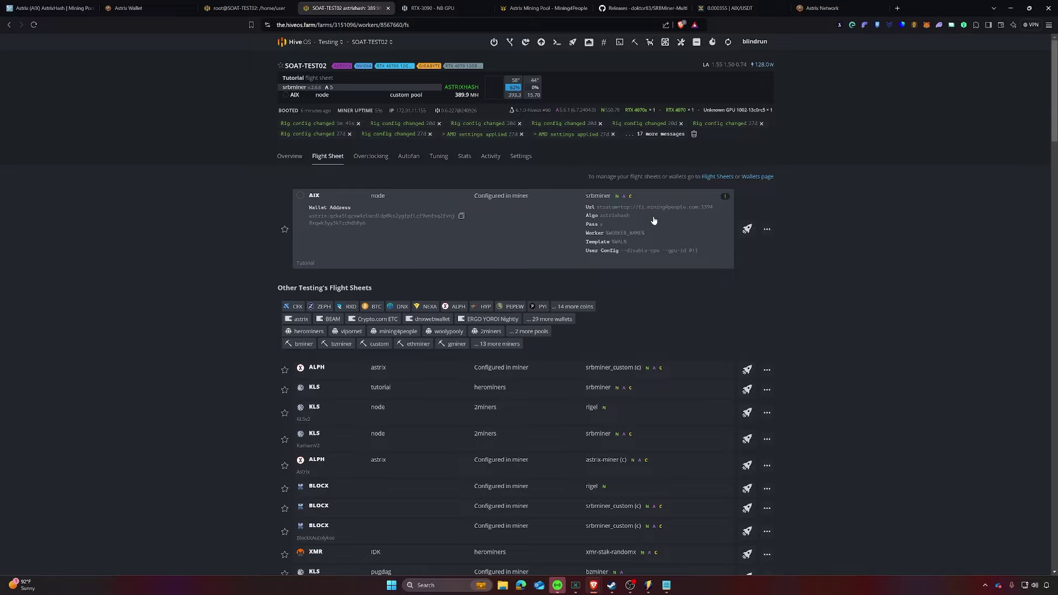
{"action": "left_click", "coordinate": [338, 43]}
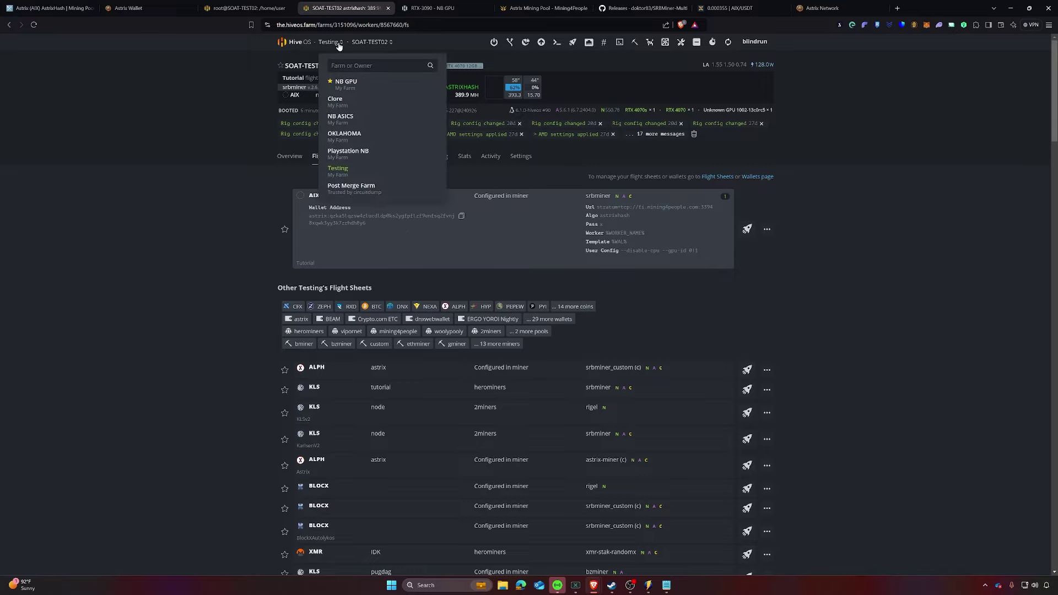
{"action": "left_click", "coordinate": [338, 170]}
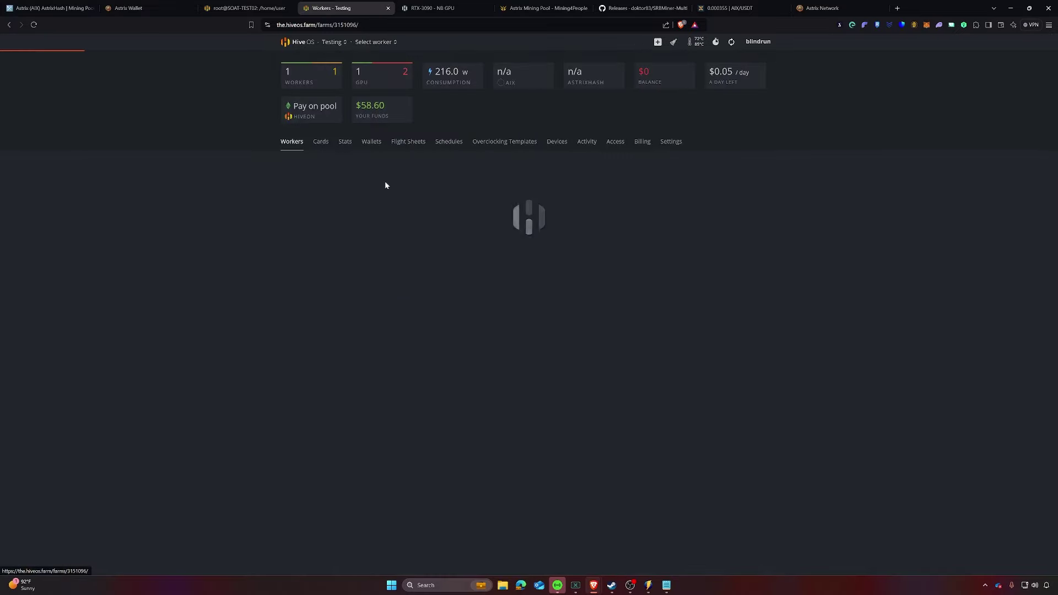
{"action": "left_click", "coordinate": [408, 142]}
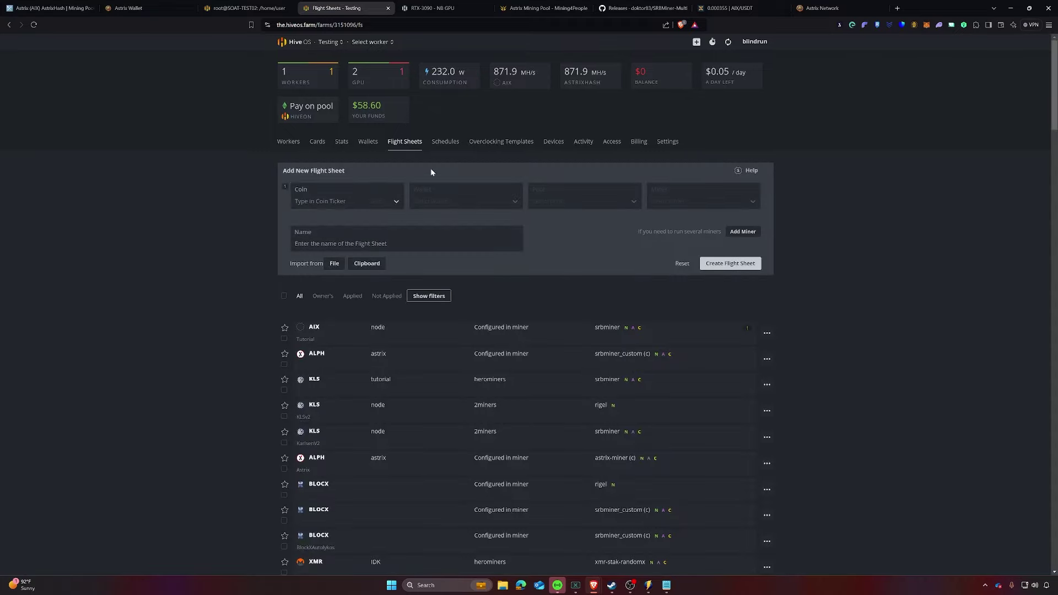
{"action": "left_click", "coordinate": [356, 202]}
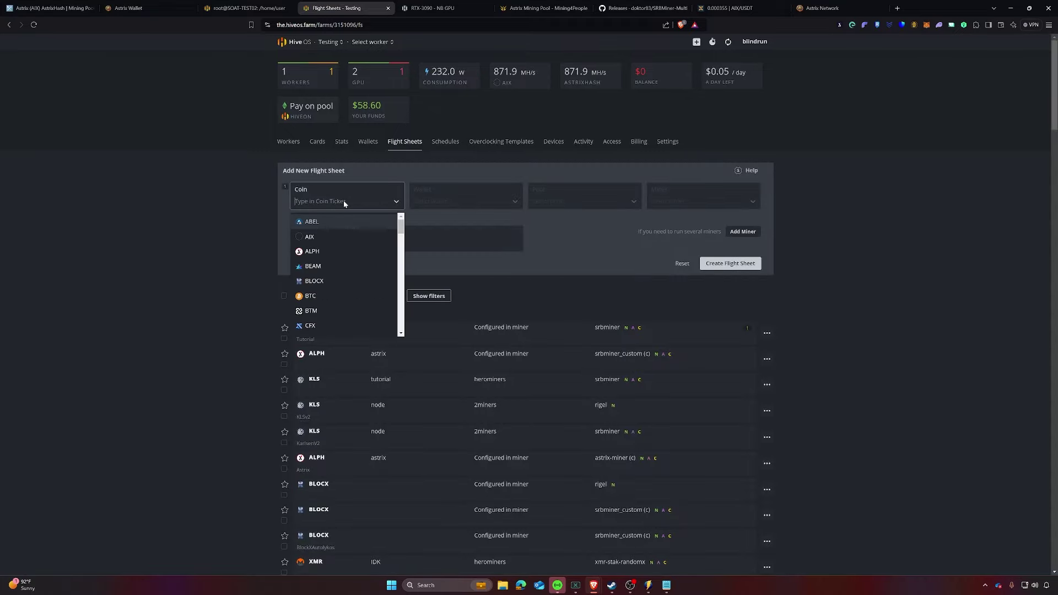
{"action": "left_click", "coordinate": [319, 269]}
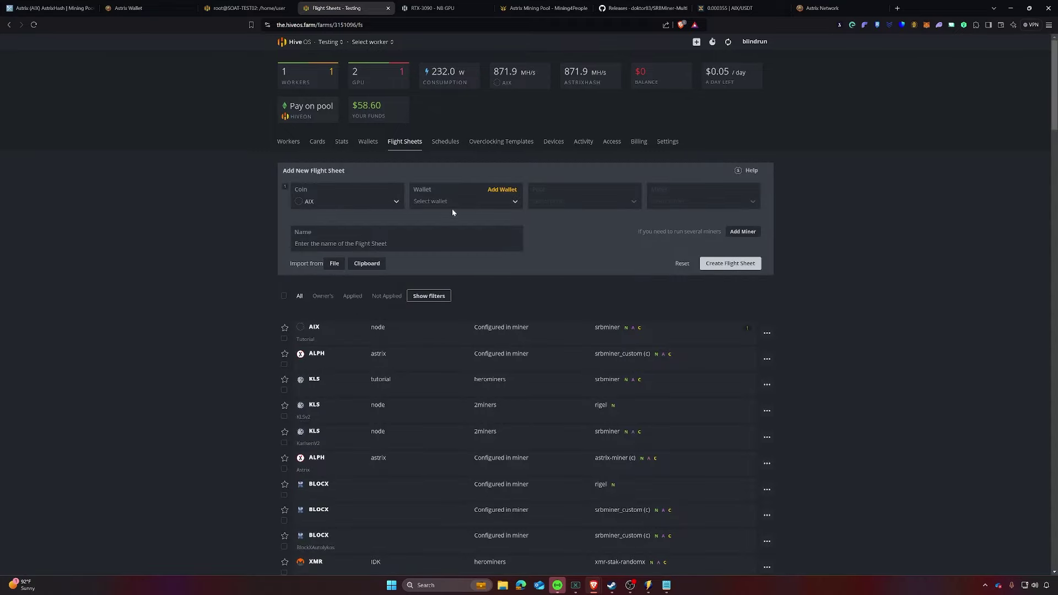
Step: Add a wallet named 'tutorial' using the Astrix Wallet's receive address
{"action": "left_click", "coordinate": [501, 190]}
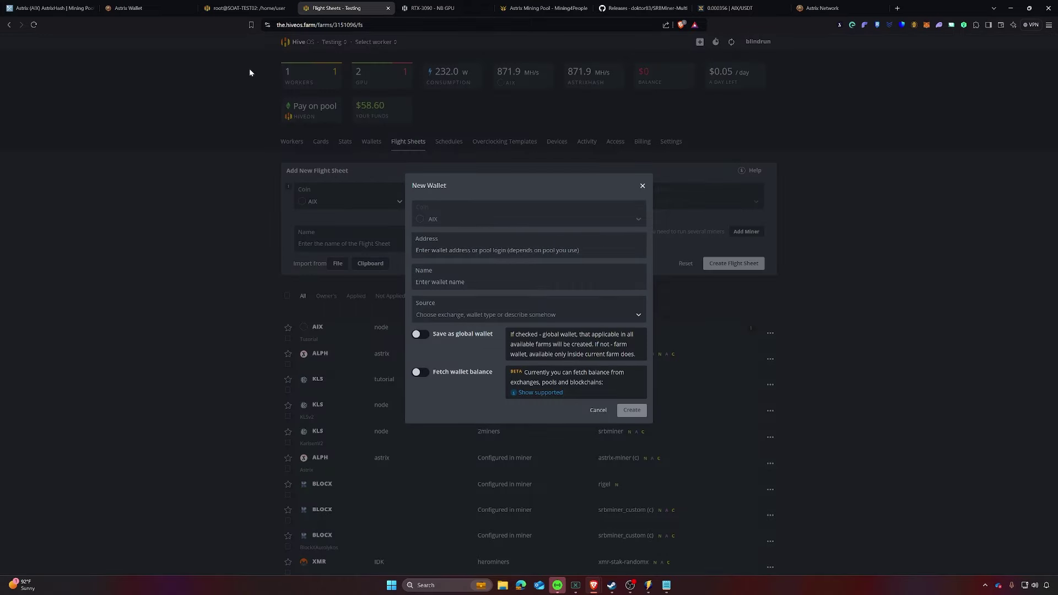
{"action": "left_click", "coordinate": [128, 8]}
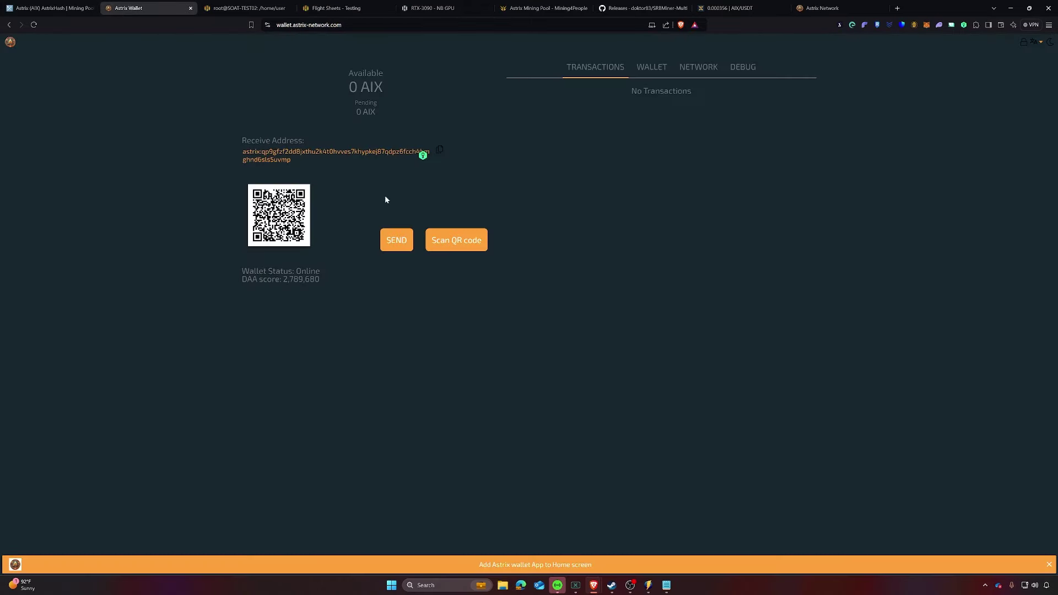
{"action": "left_click", "coordinate": [442, 153]}
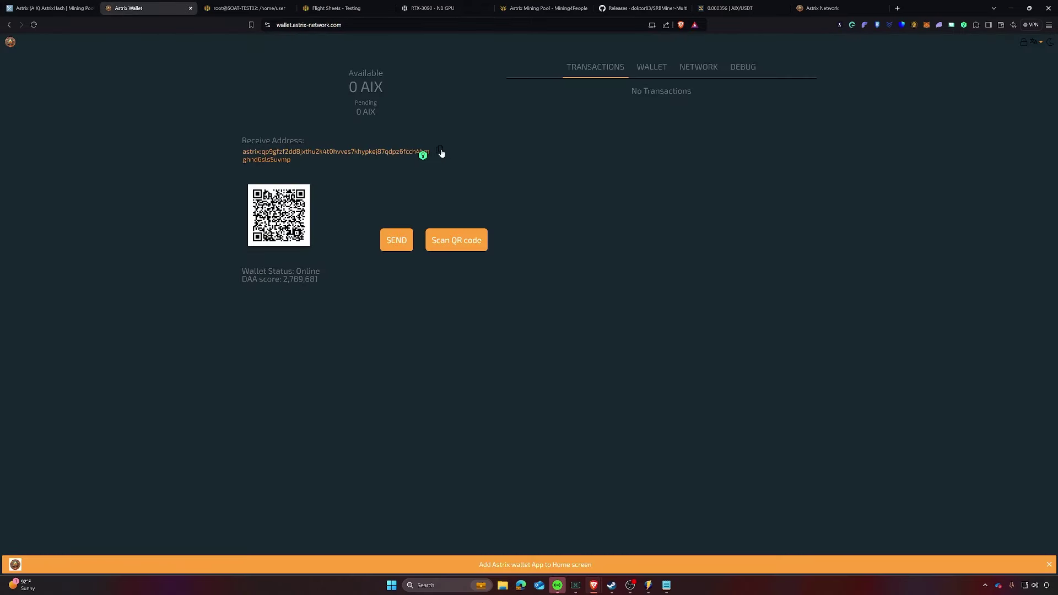
{"action": "left_click", "coordinate": [339, 9]}
{"action": "key", "text": "ctrl+v"}
{"action": "left_click", "coordinate": [523, 284]}
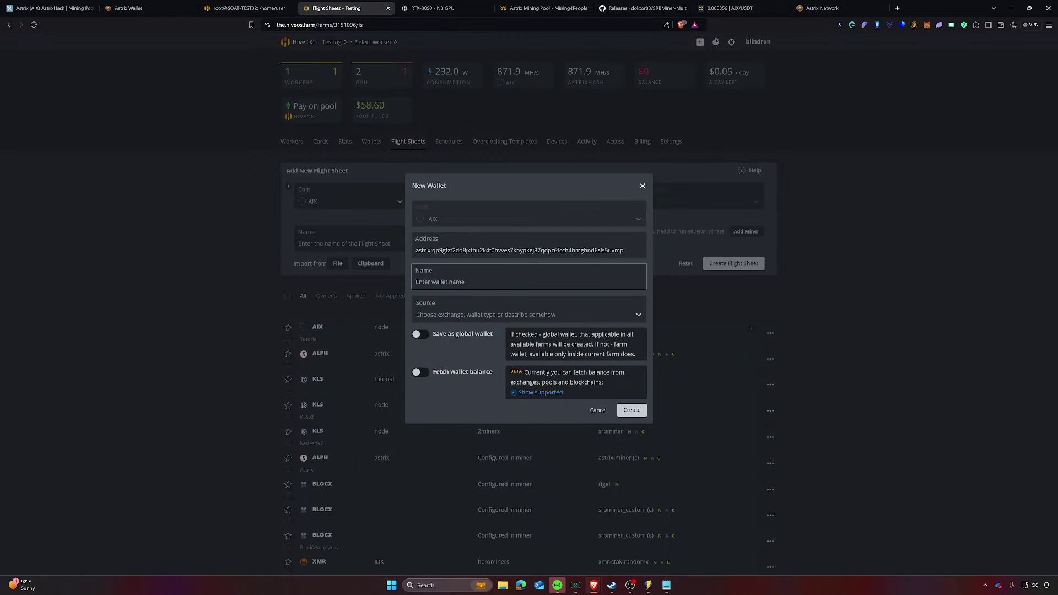
{"action": "type", "text": "tutorial"}
{"action": "left_click", "coordinate": [631, 410]}
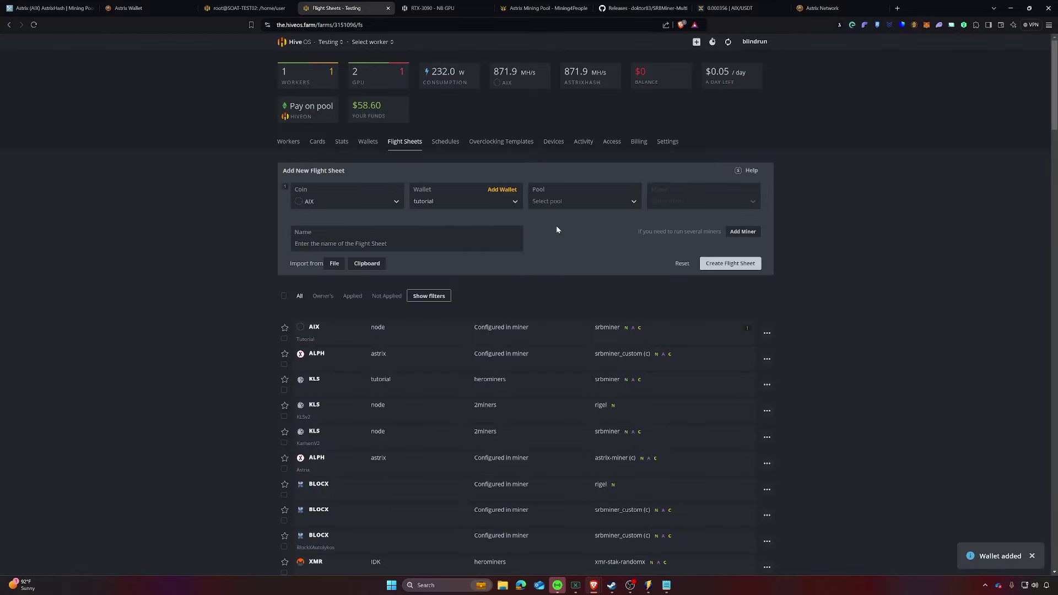
Step: Set the pool to Configure in miner and the miner to SRBMiner-MULTI
{"action": "left_click", "coordinate": [557, 202]}
{"action": "left_click", "coordinate": [555, 224]}
{"action": "left_click", "coordinate": [696, 204]}
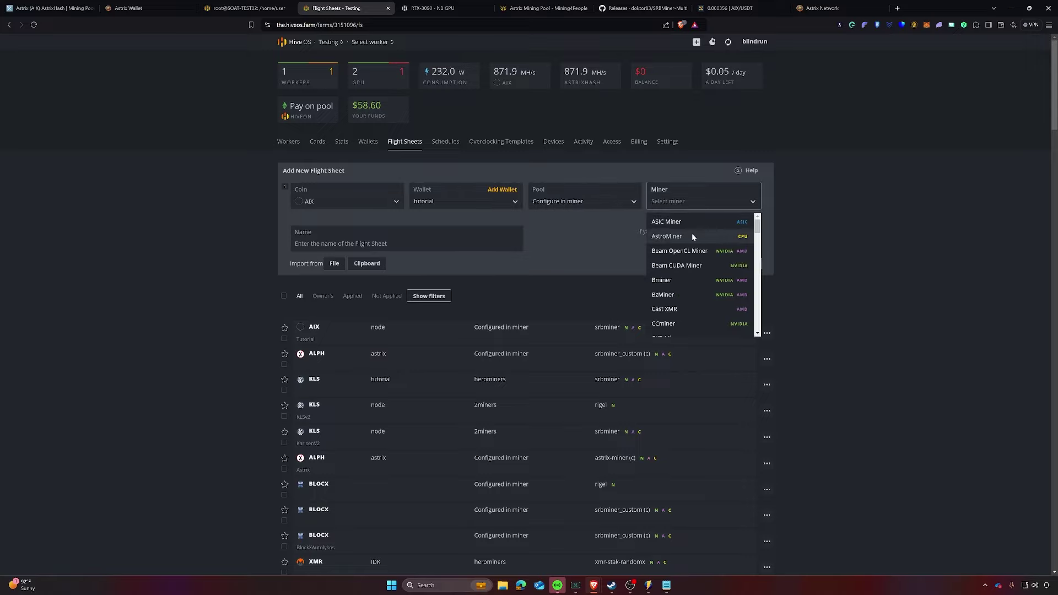
{"action": "type", "text": "srb"}
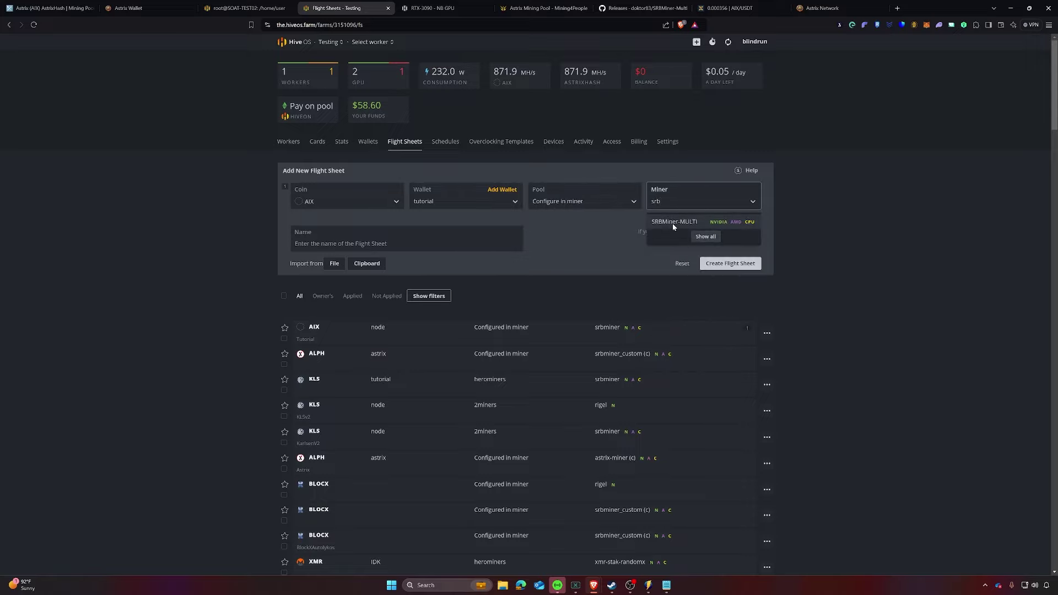
{"action": "left_click", "coordinate": [690, 233]}
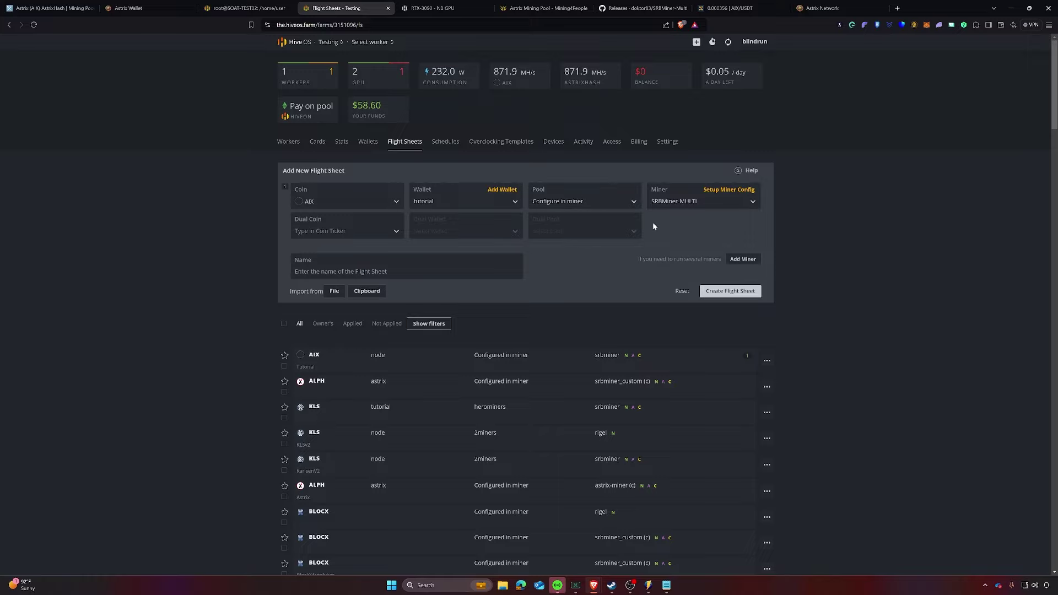
{"action": "left_click", "coordinate": [724, 192]}
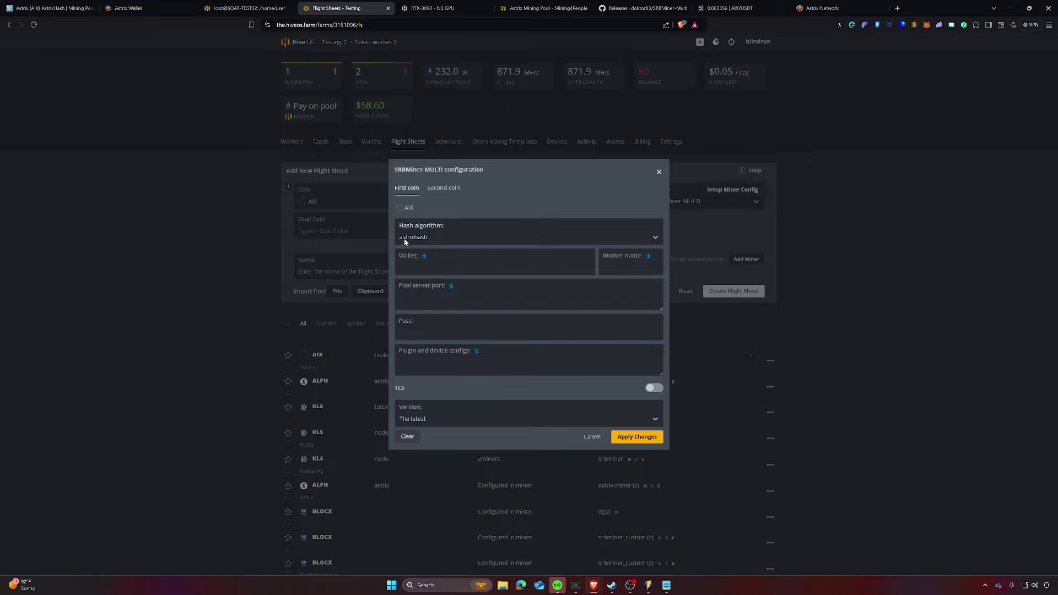
Step: Fill the Wallet field with %WAL% and the worker name with %WORKER_NAME%
{"action": "mouse_move", "coordinate": [417, 257]}
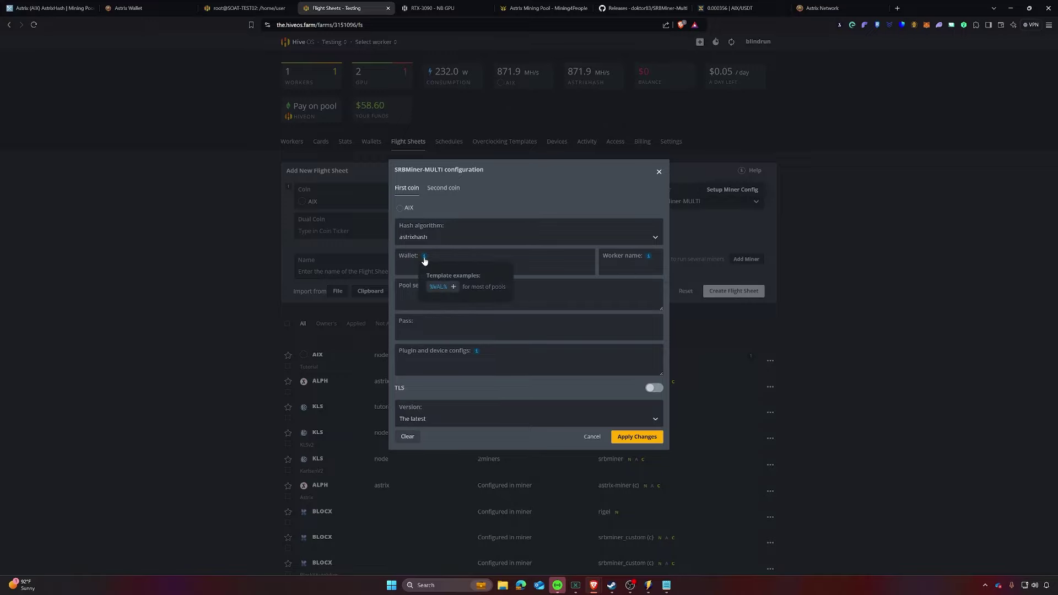
{"action": "left_click", "coordinate": [443, 287]}
{"action": "left_click", "coordinate": [408, 183]}
{"action": "left_click", "coordinate": [496, 267]}
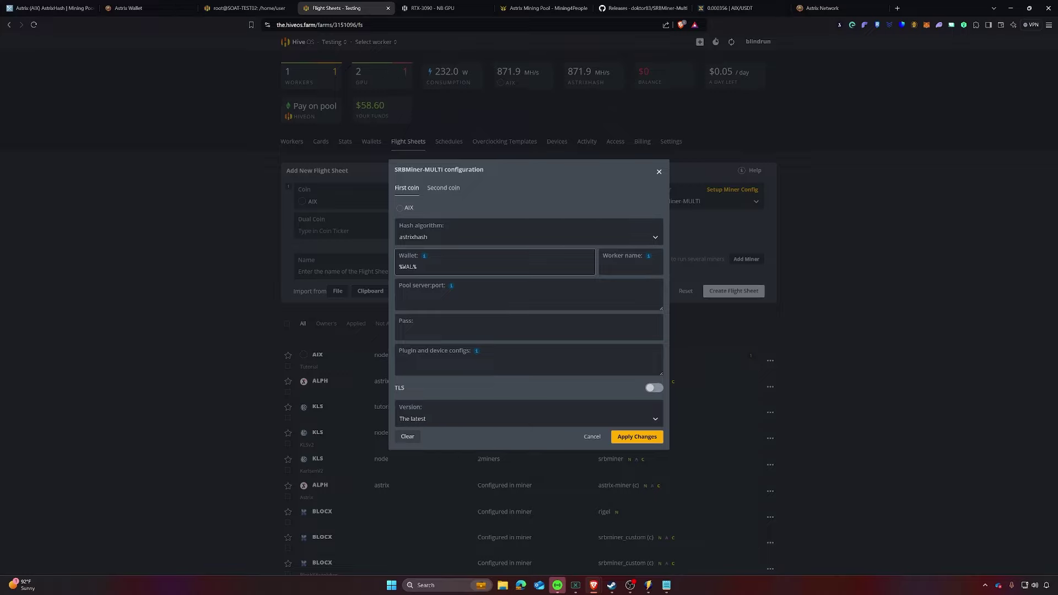
{"action": "left_click", "coordinate": [630, 267]}
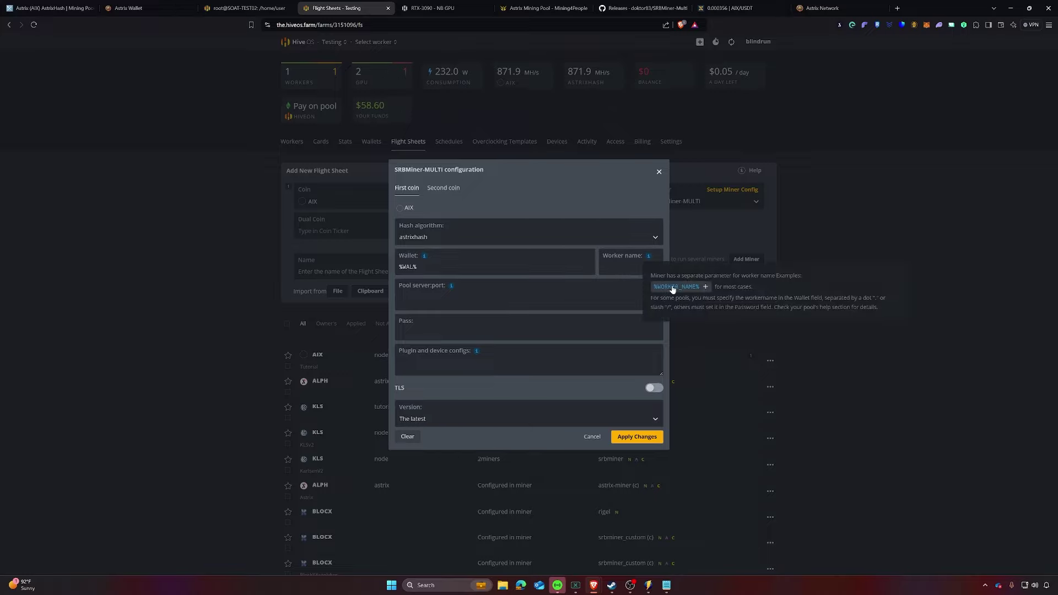
{"action": "left_click", "coordinate": [675, 288]}
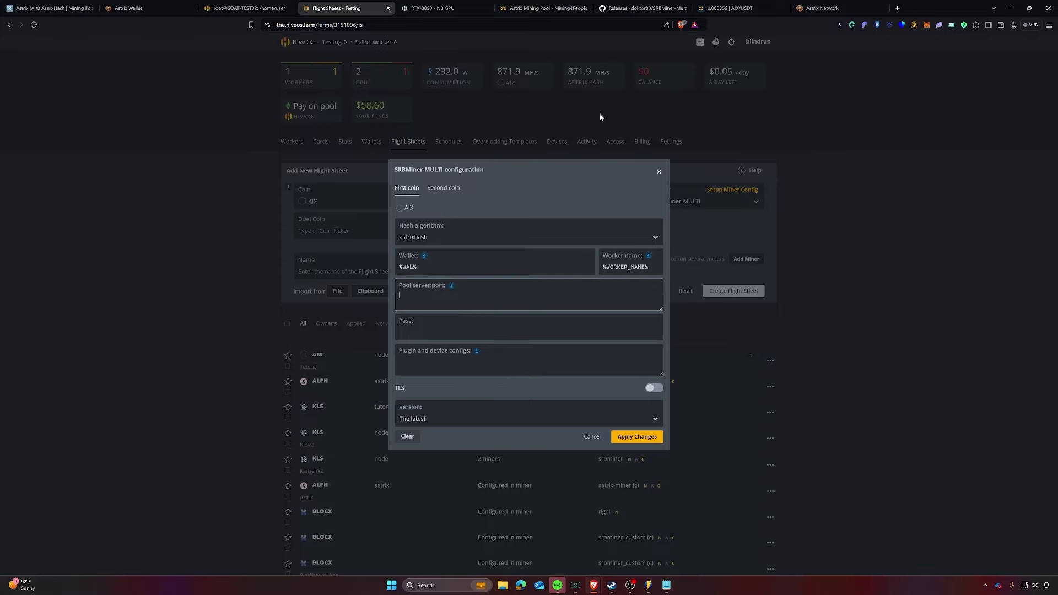
Step: Copy the Mining4People Windows SRBMiner command into the plugin configs field
{"action": "left_click", "coordinate": [547, 9]}
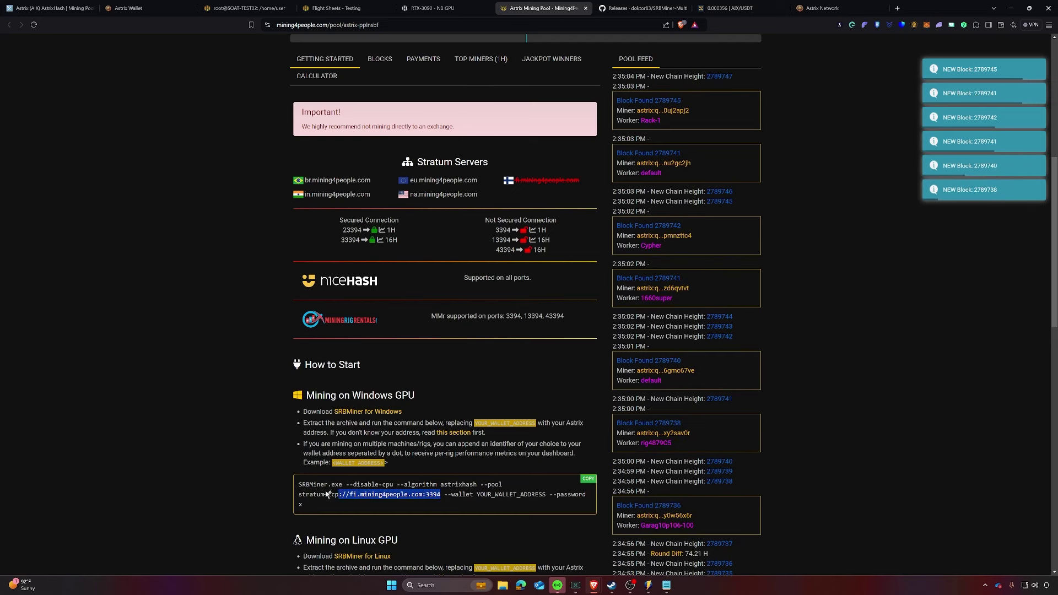
{"action": "triple_click", "coordinate": [439, 499]}
{"action": "right_click", "coordinate": [338, 496]}
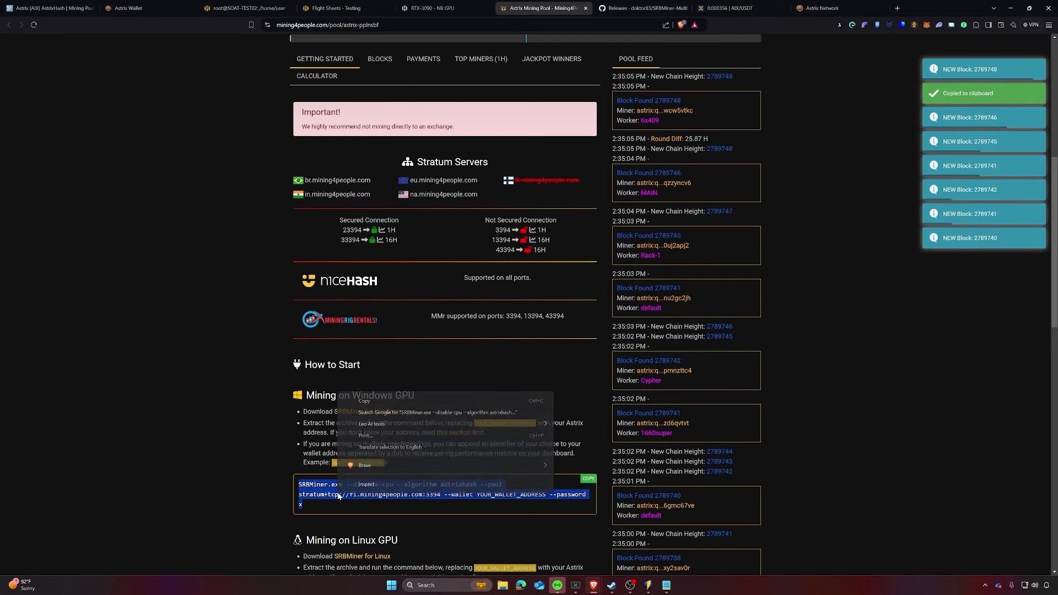
{"action": "left_click", "coordinate": [370, 402]}
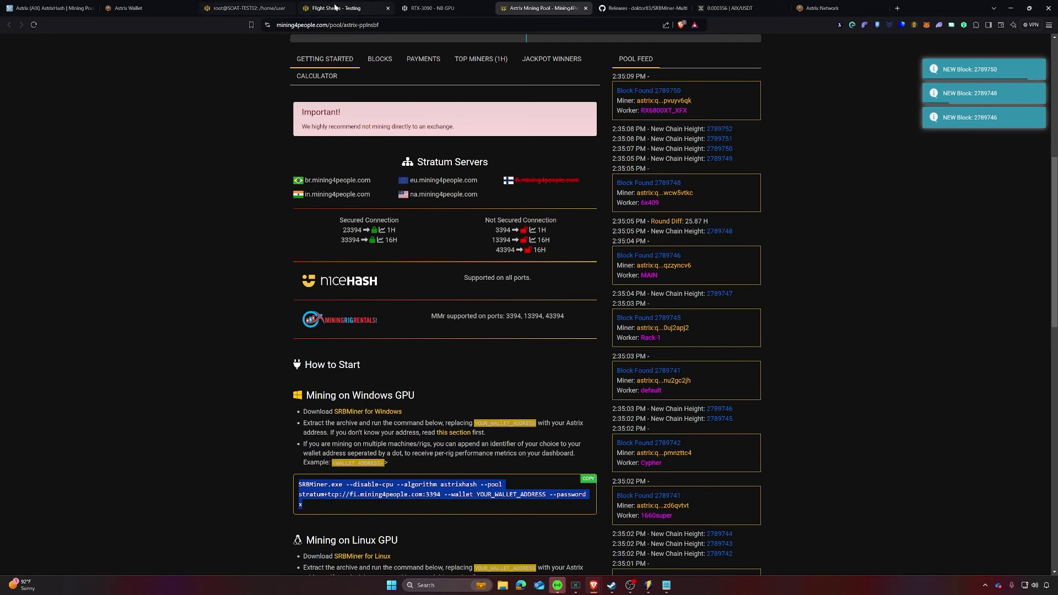
{"action": "left_click", "coordinate": [355, 9]}
{"action": "left_click", "coordinate": [441, 364]}
{"action": "right_click", "coordinate": [424, 368]}
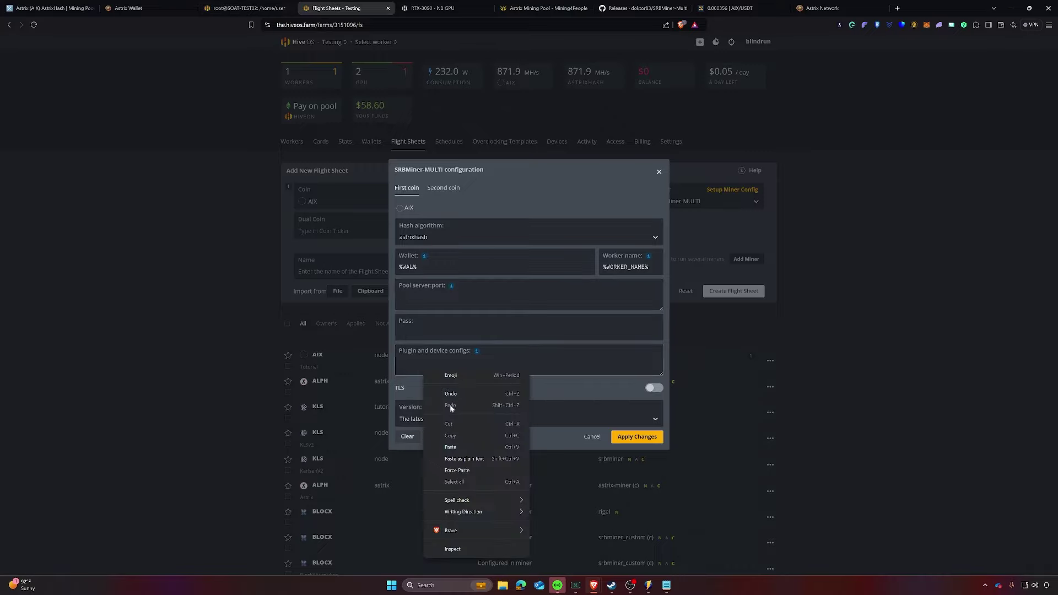
{"action": "left_click", "coordinate": [449, 447]}
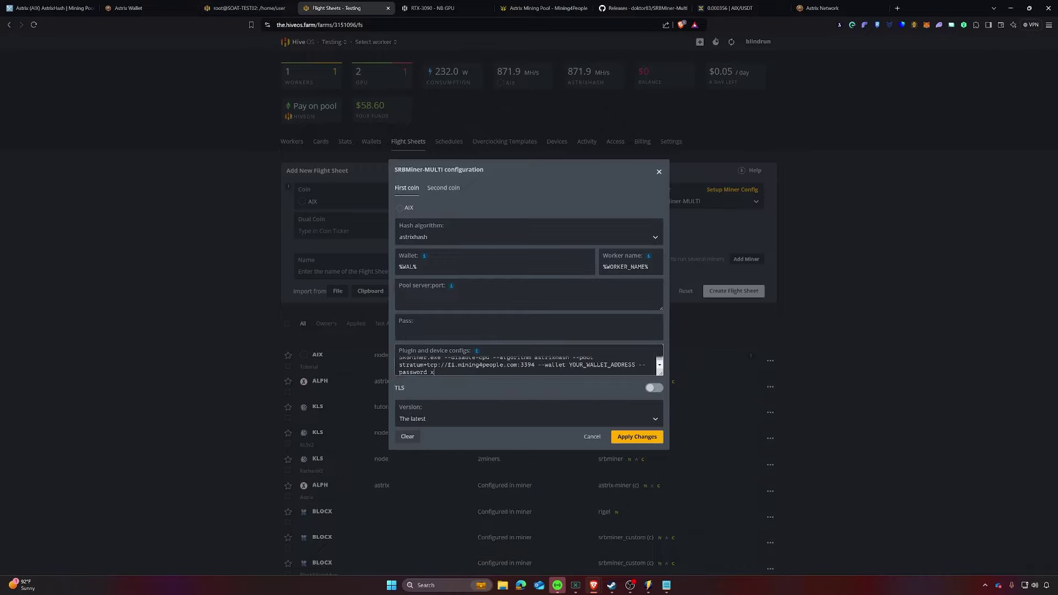
Step: Move the pool URL stratum+tcp://fi.mining4people.com:3394 into Pool server:port
{"action": "left_click_drag", "start_coordinate": [534, 365], "coordinate": [399, 365]}
{"action": "right_click", "coordinate": [421, 368]}
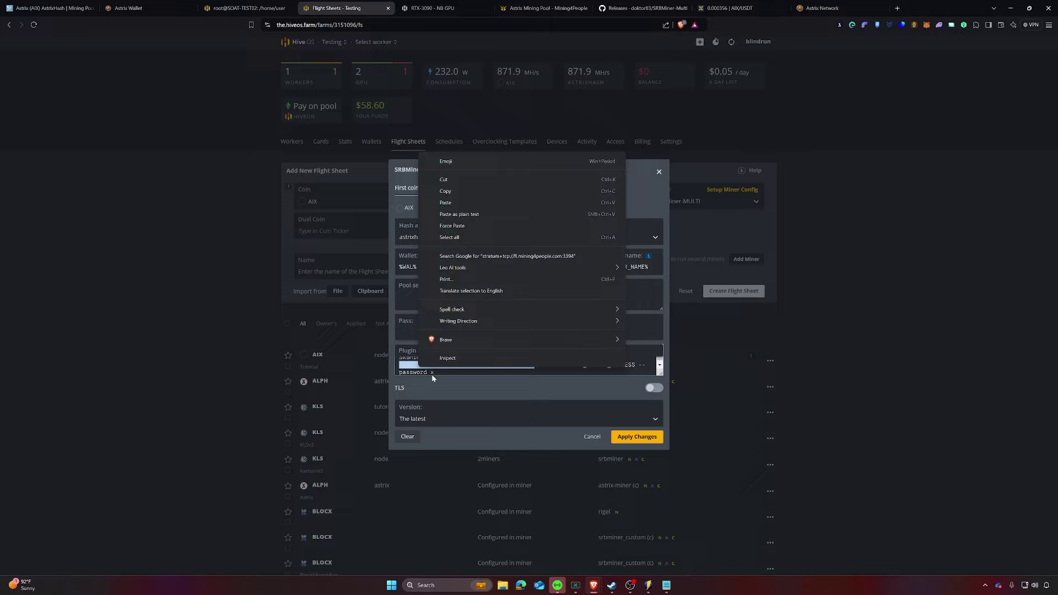
{"action": "left_click", "coordinate": [445, 180]}
{"action": "left_click", "coordinate": [441, 297]}
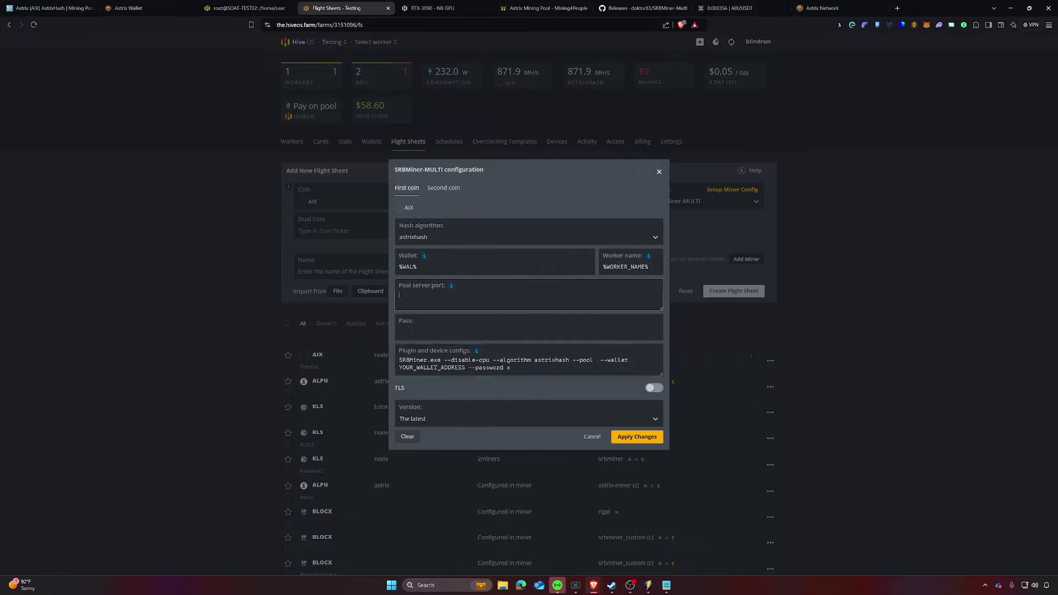
{"action": "right_click", "coordinate": [423, 300]}
{"action": "left_click", "coordinate": [444, 378]}
Step: Trim plugin configs to --disable-cpu and add --gpu-id 0!1
{"action": "key", "text": "Tab"}
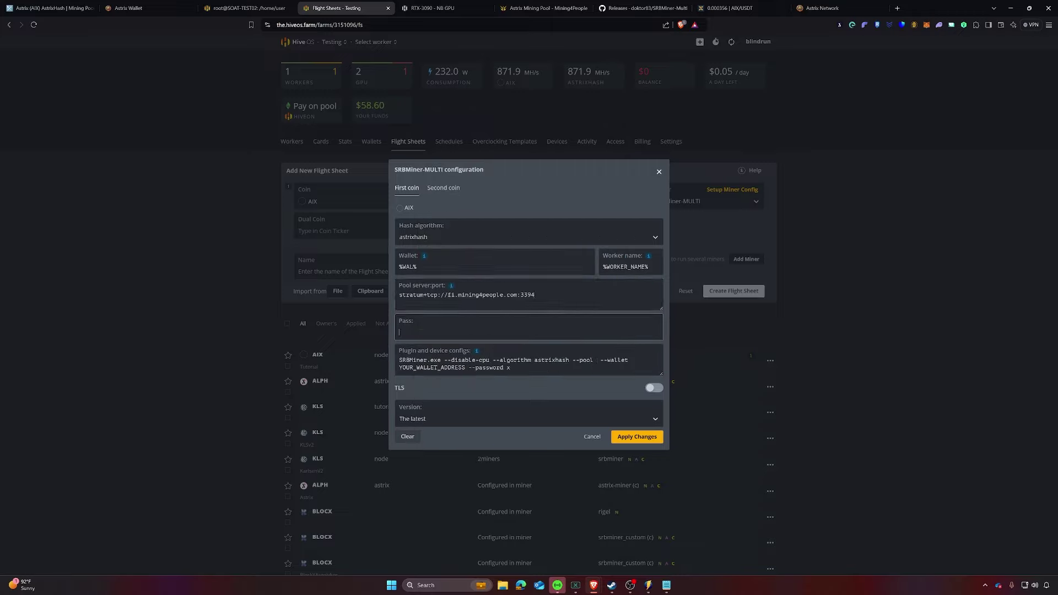
{"action": "key", "text": "Tab"}
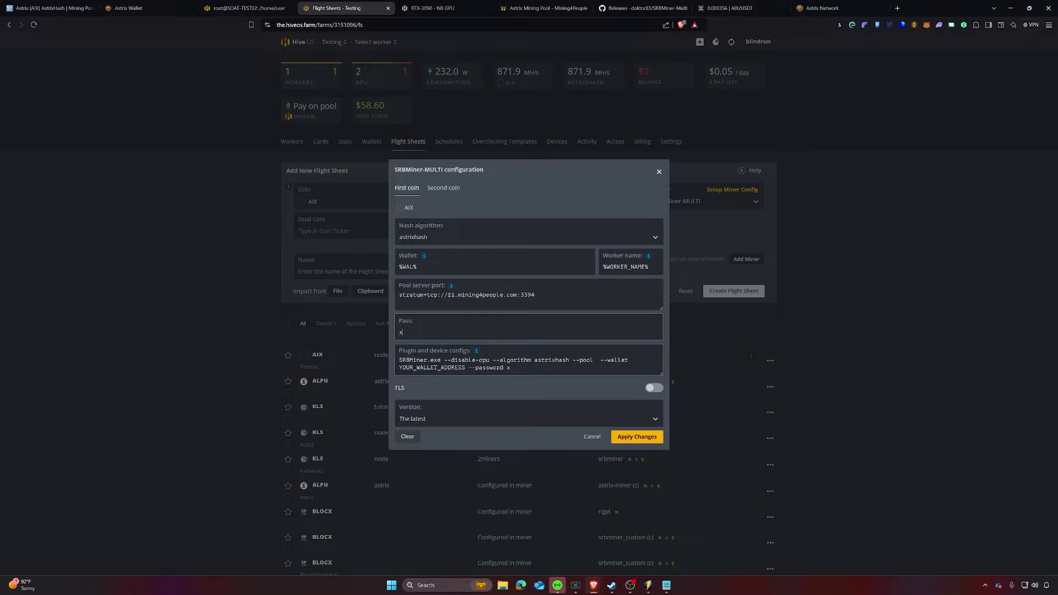
{"action": "left_click_drag", "start_coordinate": [444, 360], "coordinate": [378, 351]}
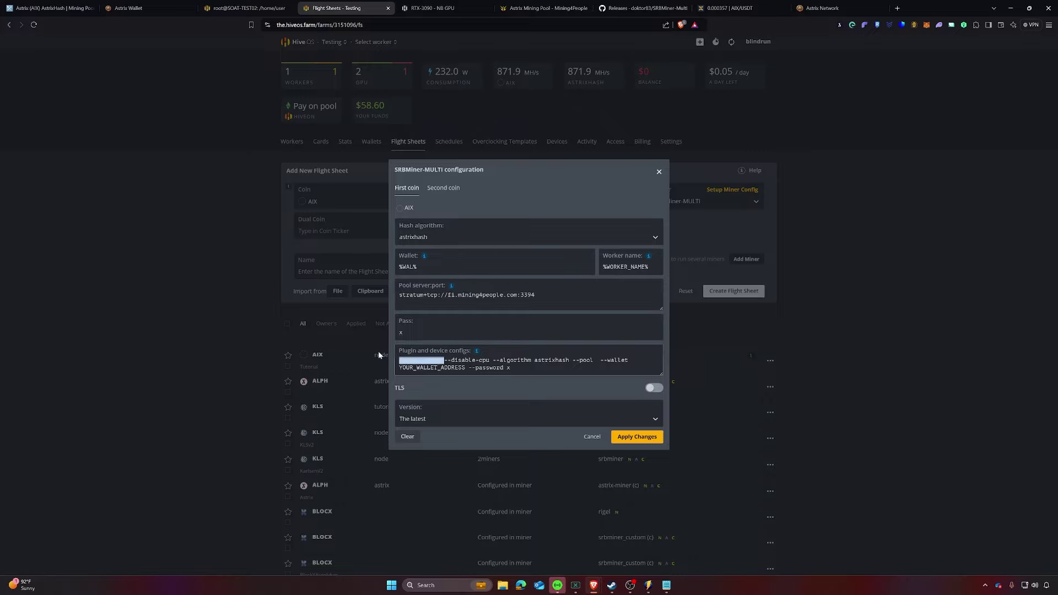
{"action": "key", "text": "BackSpace"}
{"action": "left_click_drag", "start_coordinate": [447, 360], "coordinate": [515, 388]}
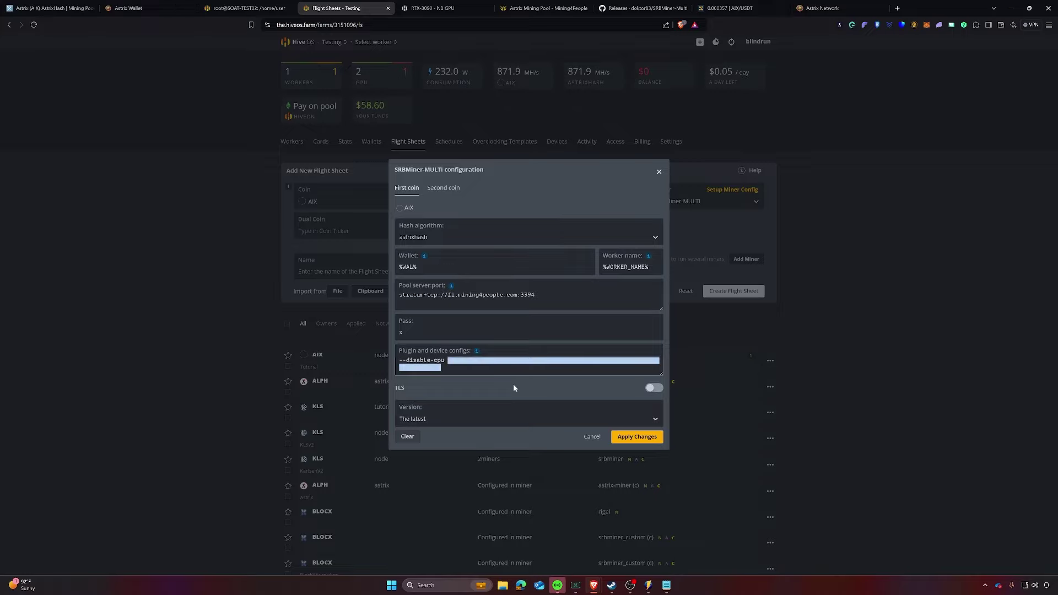
{"action": "key", "text": "BackSpace"}
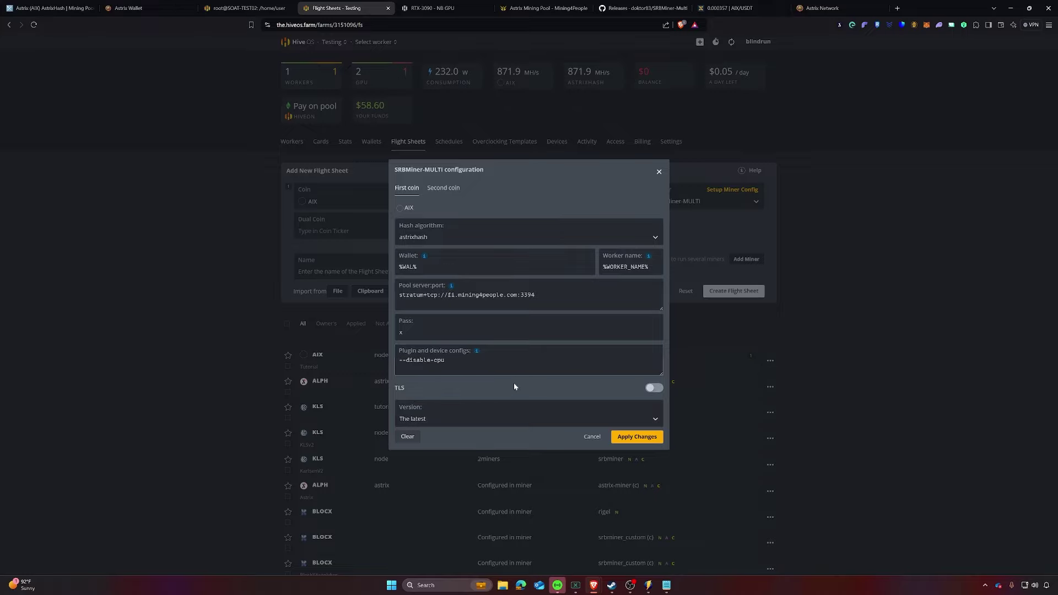
{"action": "mouse_move", "coordinate": [478, 353]}
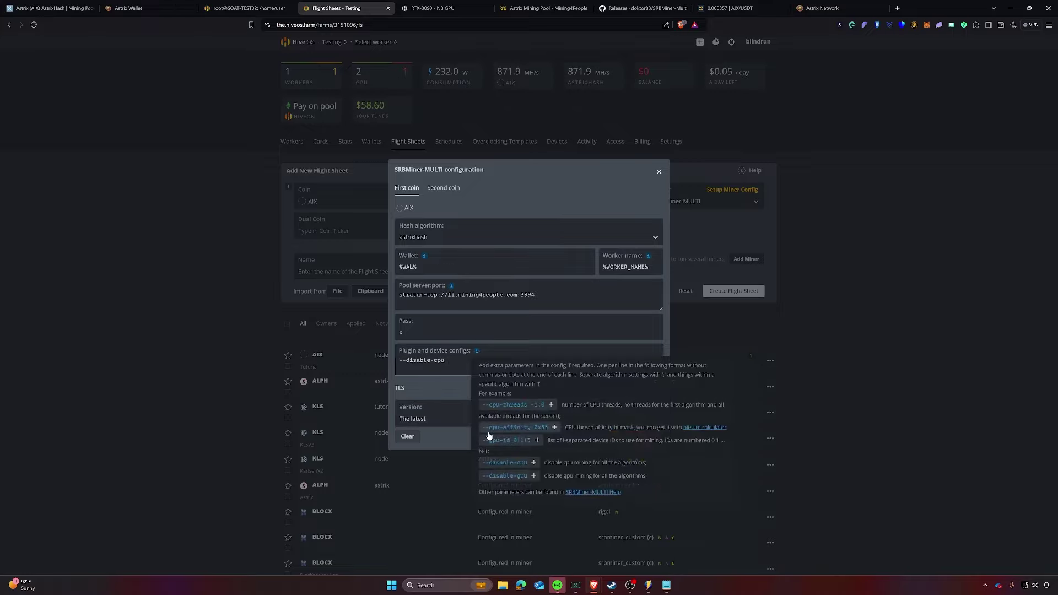
{"action": "left_click", "coordinate": [507, 442]}
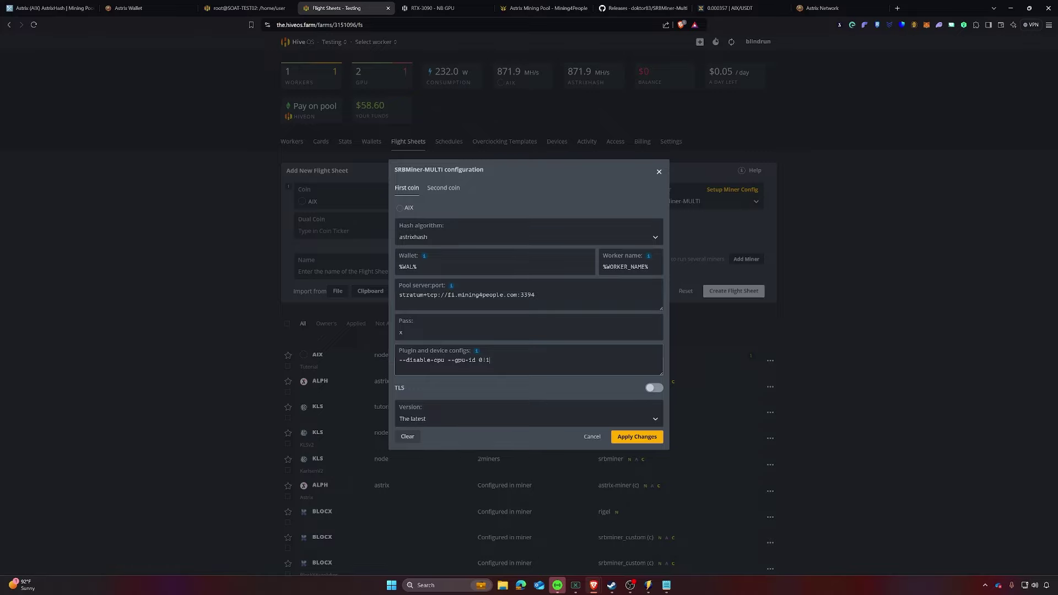
{"action": "mouse_move", "coordinate": [477, 356]}
Step: Apply the miner config and create the flight sheet named 'aixtutorial'
{"action": "left_click", "coordinate": [637, 438]}
{"action": "left_click", "coordinate": [408, 271]}
{"action": "type", "text": "aixtutorial"}
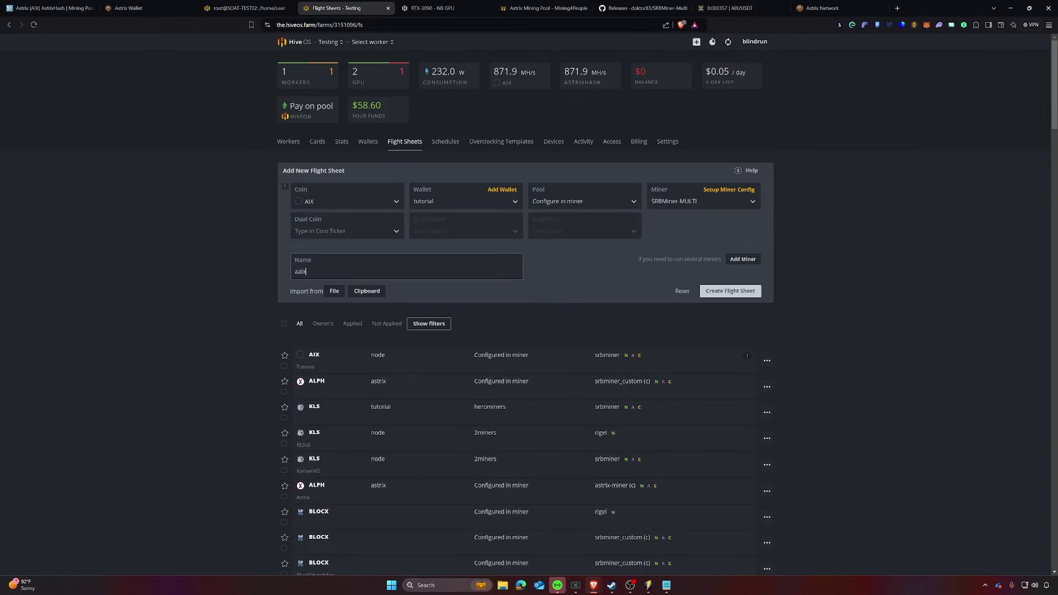
{"action": "left_click", "coordinate": [730, 290]}
Step: Apply the AIX aixtutorial flight sheet to the SOAT-TEST02 worker
{"action": "scroll", "coordinate": [555, 271], "scroll_direction": "down", "scroll_amount": 4}
{"action": "scroll", "coordinate": [479, 319], "scroll_direction": "up", "scroll_amount": 4}
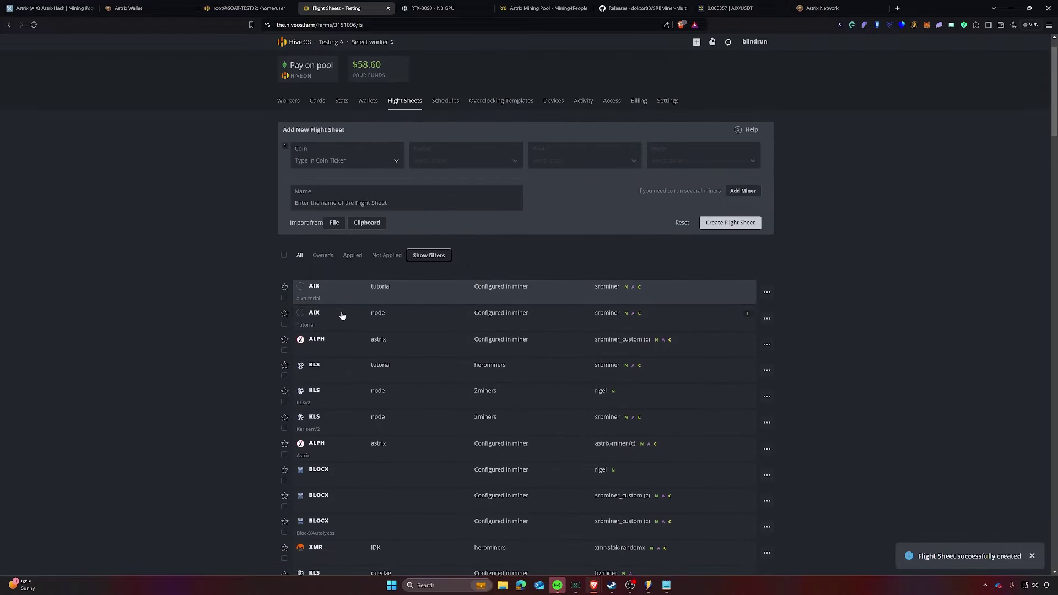
{"action": "scroll", "coordinate": [494, 297], "scroll_direction": "up", "scroll_amount": 1}
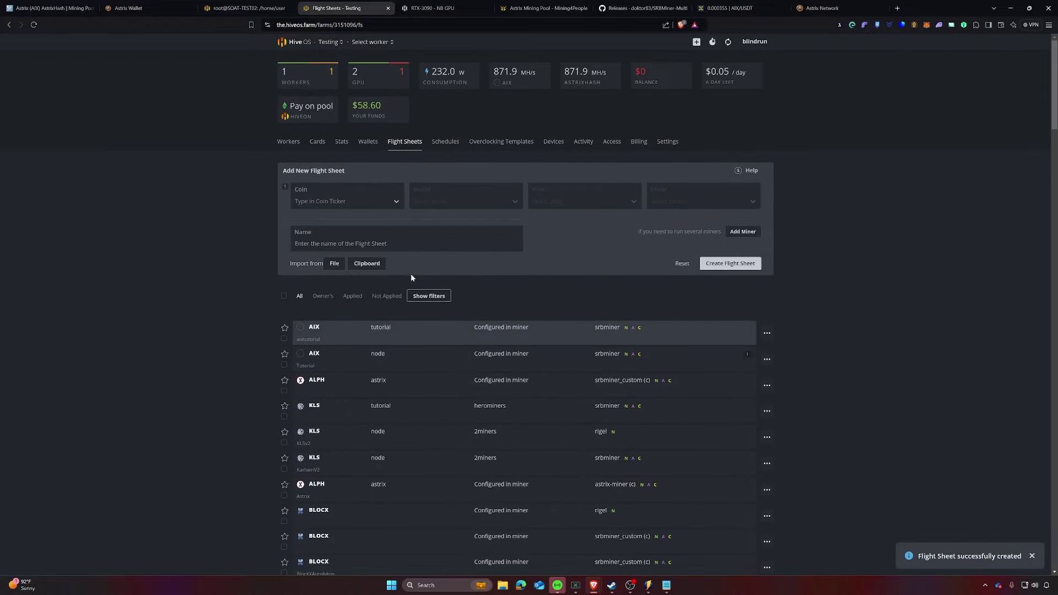
{"action": "left_click", "coordinate": [295, 141]}
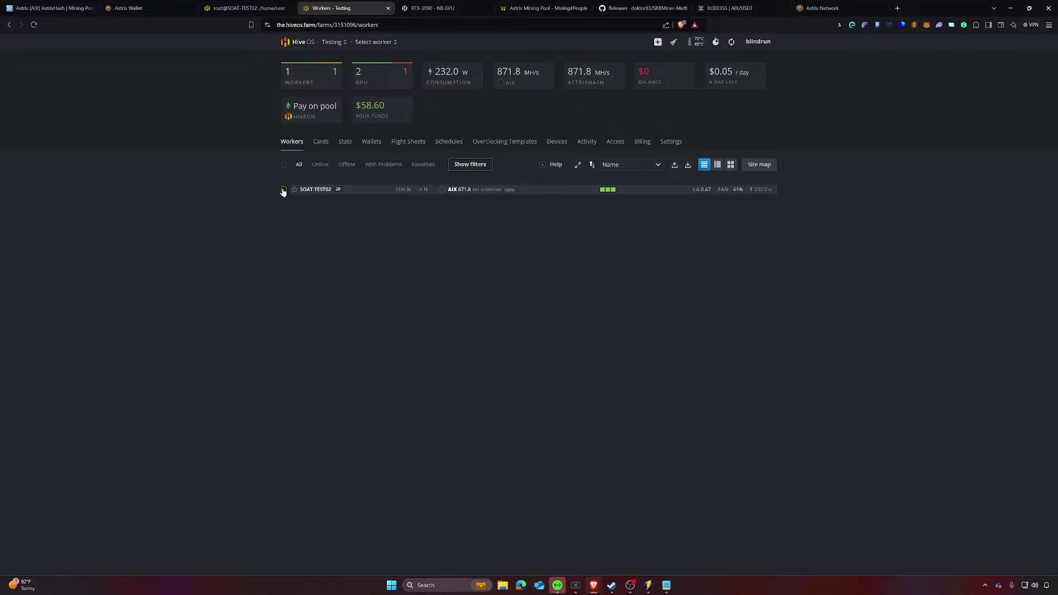
{"action": "left_click", "coordinate": [284, 189]}
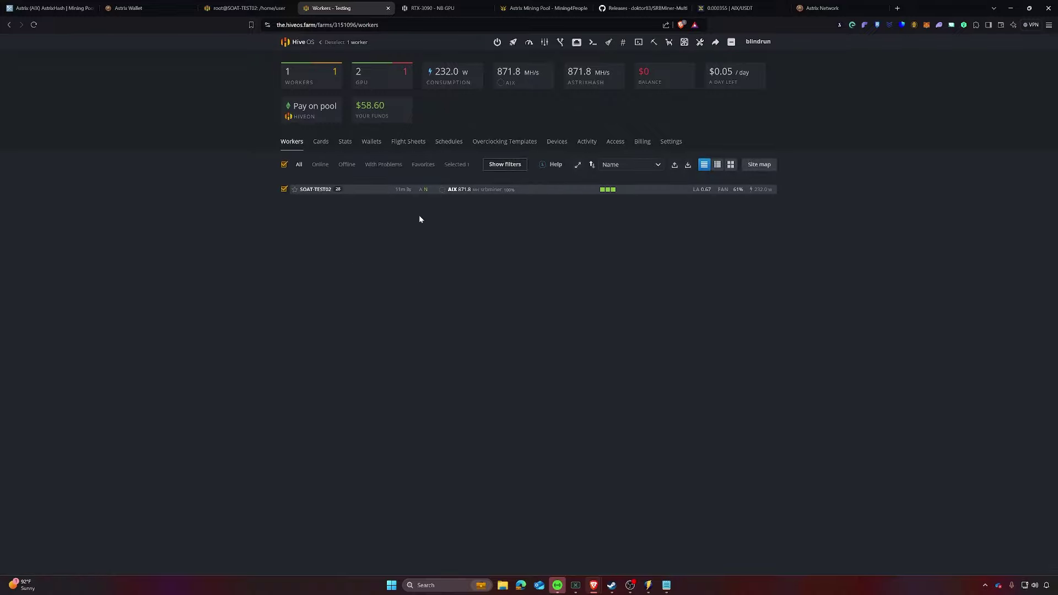
{"action": "left_click", "coordinate": [513, 43]}
{"action": "left_click", "coordinate": [615, 125]}
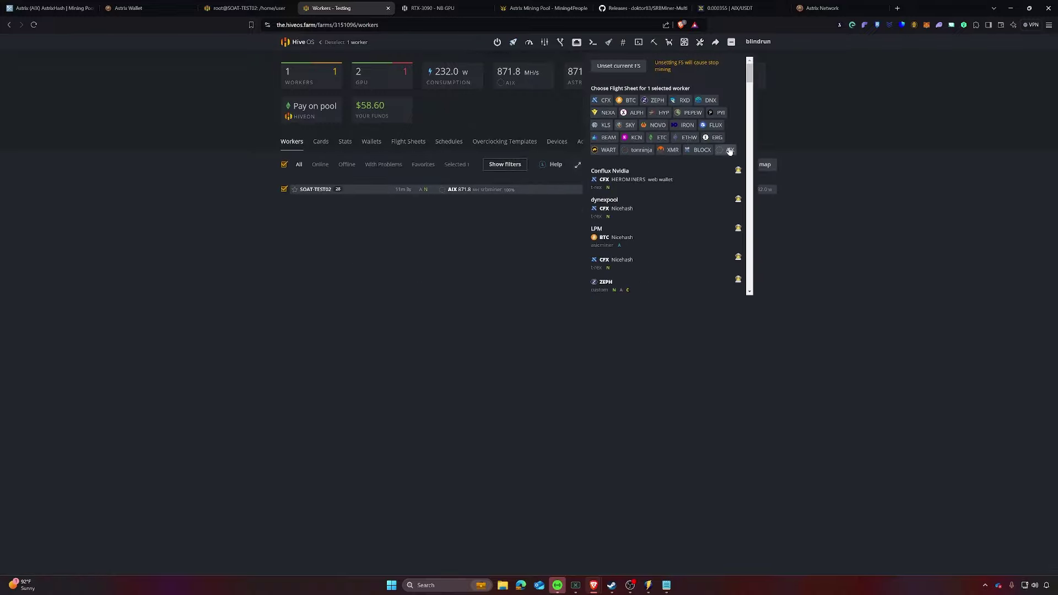
{"action": "left_click", "coordinate": [661, 150]}
{"action": "left_click", "coordinate": [617, 178]}
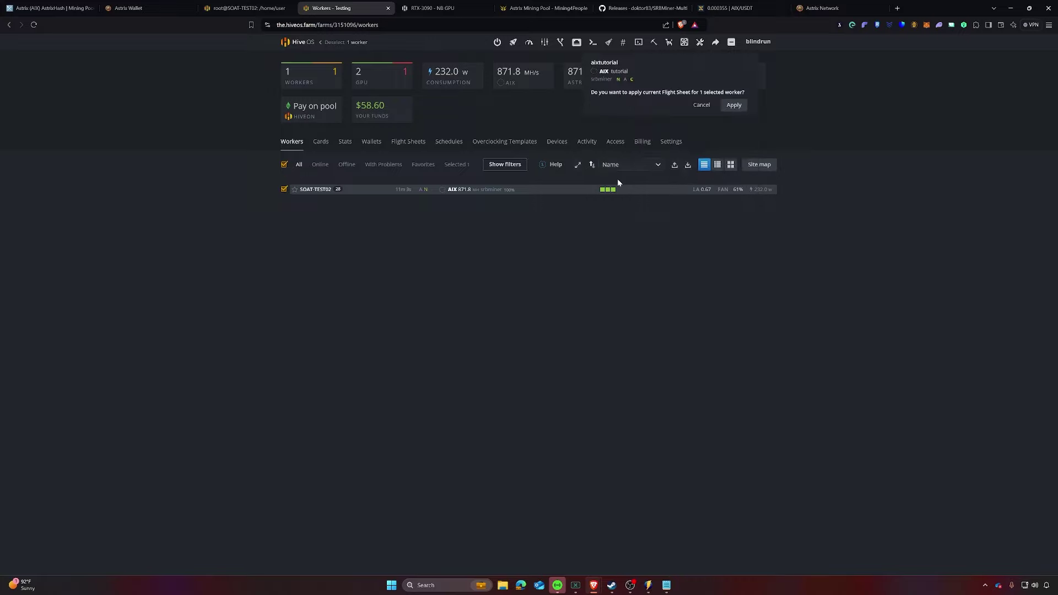
{"action": "left_click", "coordinate": [734, 105]}
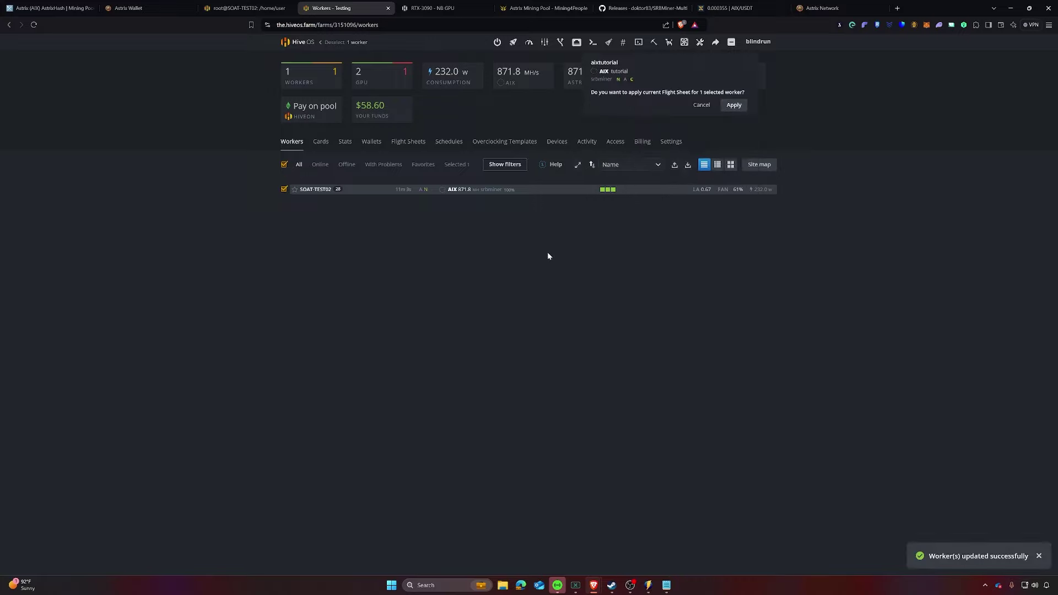
{"action": "left_click", "coordinate": [638, 43]}
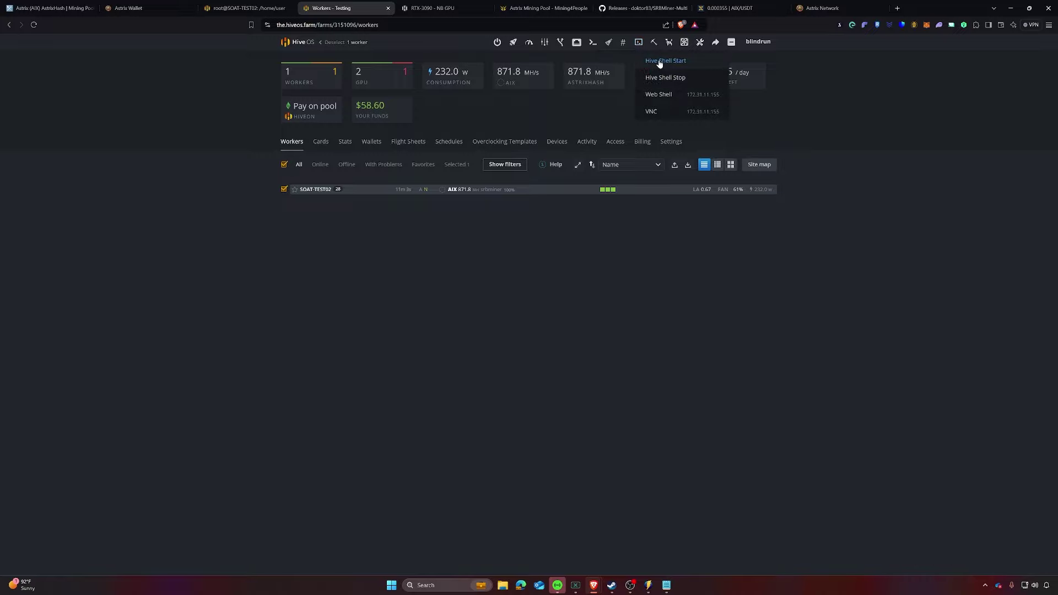
Step: Open the rig's web shell and run 'miner' to watch SRBMiner 2.6.6 accept astrixhash shares
{"action": "left_click", "coordinate": [316, 190]}
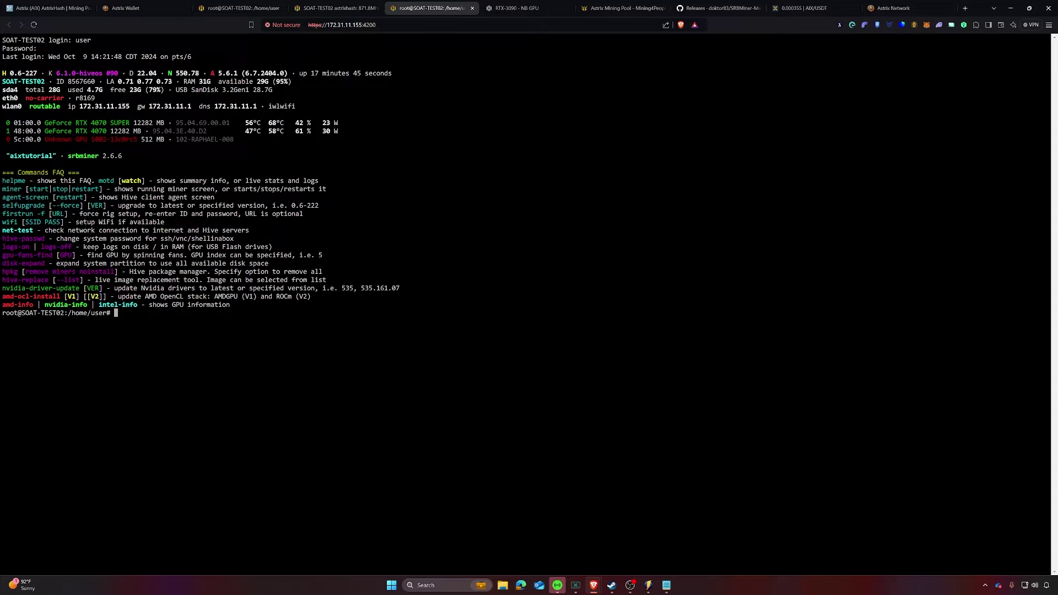
{"action": "type", "text": "miner"}
{"action": "key", "text": "Return"}
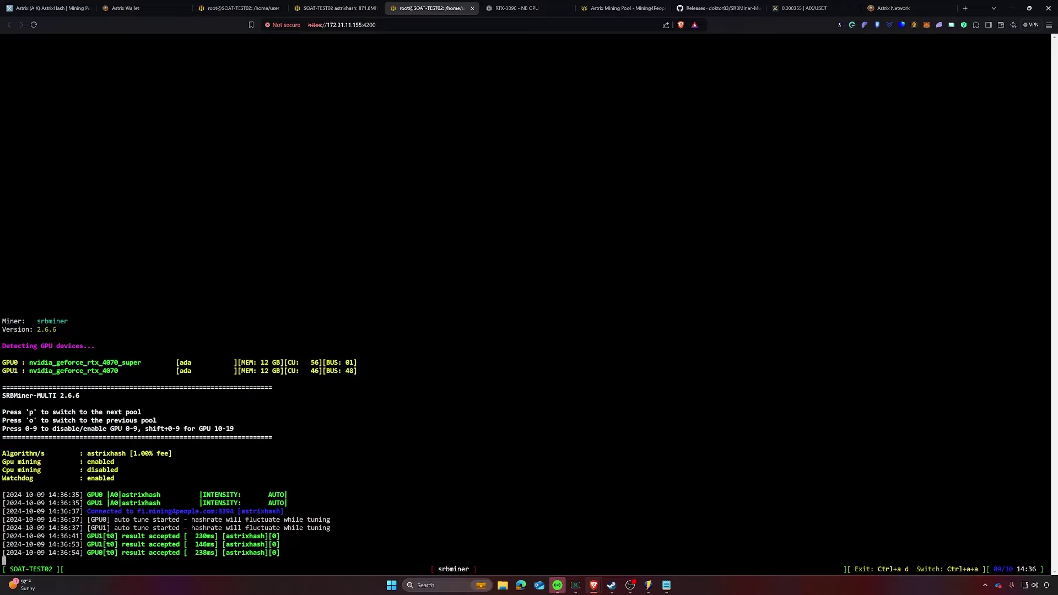
Step: Copy the HiveOS update script from the SRBMiner-MULTI v2.6.7 GitHub release page
{"action": "left_click", "coordinate": [723, 11]}
{"action": "scroll", "coordinate": [541, 213], "scroll_direction": "down", "scroll_amount": 1}
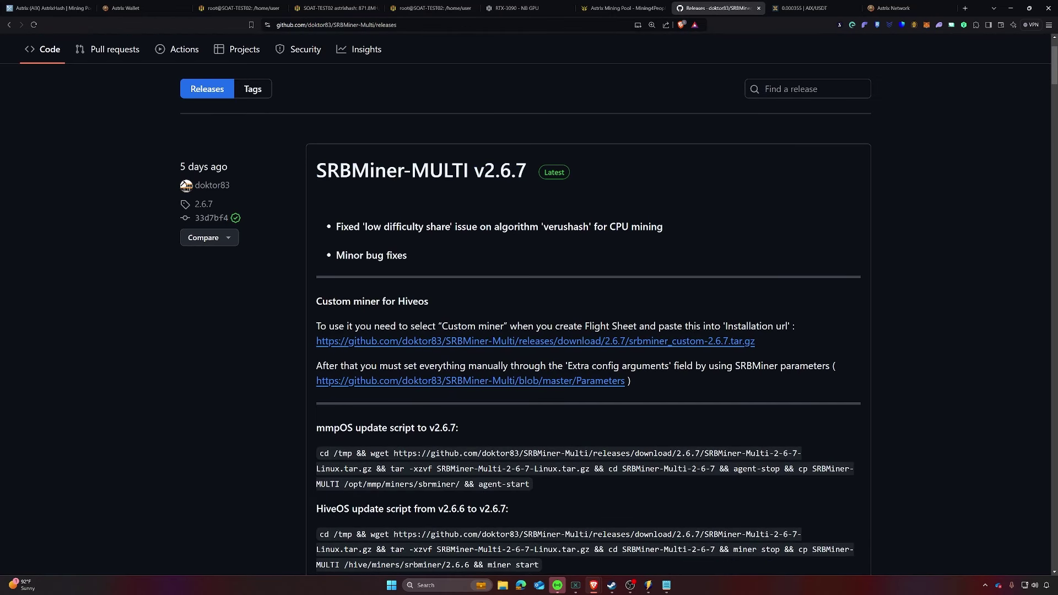
{"action": "scroll", "coordinate": [511, 242], "scroll_direction": "down", "scroll_amount": 1}
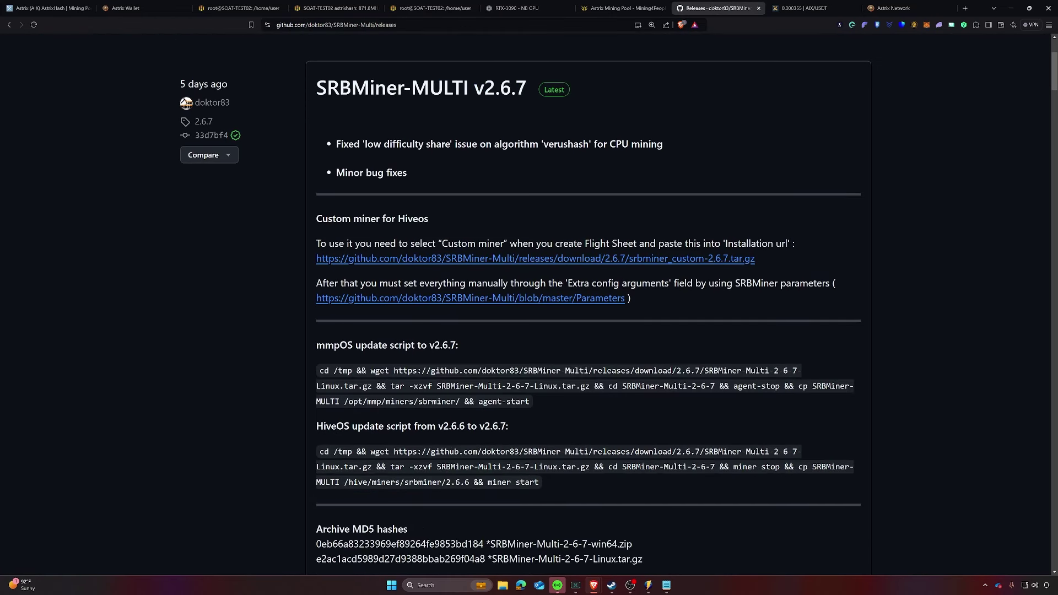
{"action": "scroll", "coordinate": [545, 364], "scroll_direction": "down", "scroll_amount": 1}
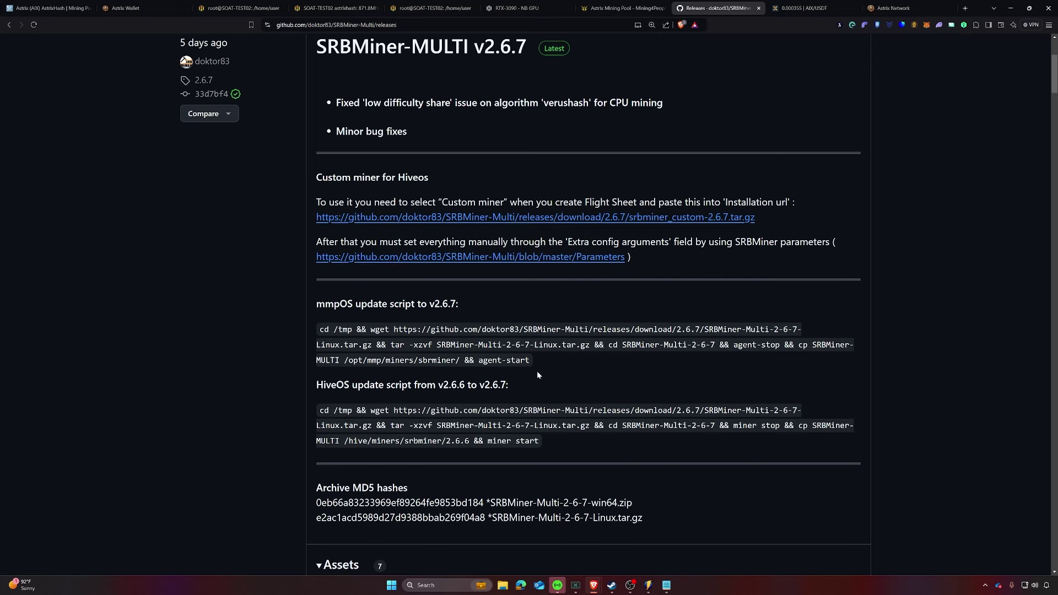
{"action": "left_click_drag", "start_coordinate": [541, 441], "coordinate": [319, 410]}
{"action": "right_click", "coordinate": [384, 409]}
{"action": "left_click", "coordinate": [396, 417]}
Step: Review the v2.6.7 release notes, then return to the rig's web shell
{"action": "scroll", "coordinate": [577, 265], "scroll_direction": "up", "scroll_amount": 2}
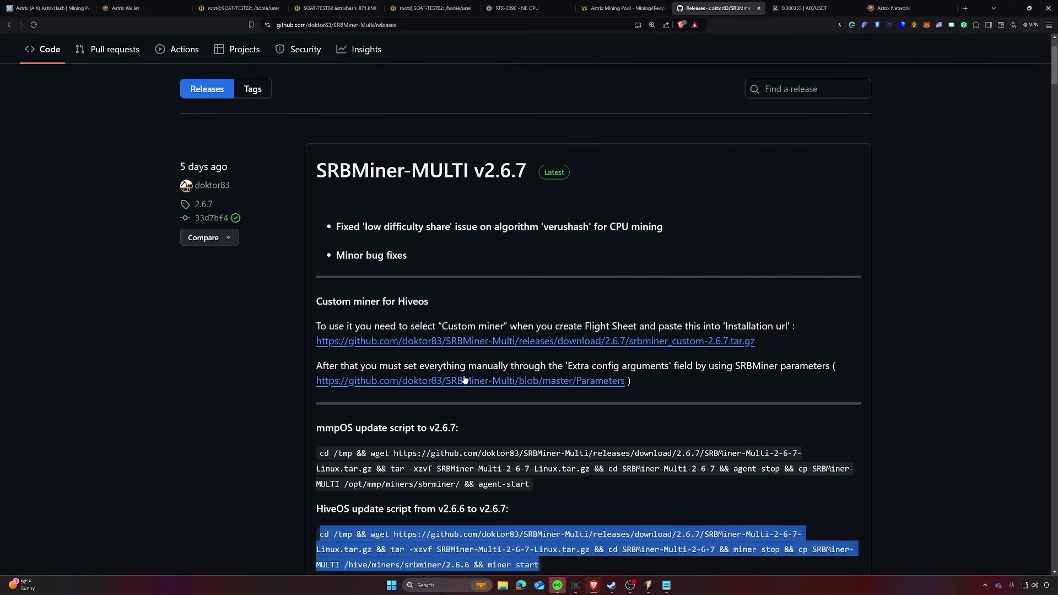
{"action": "left_click", "coordinate": [374, 235]}
{"action": "left_click_drag", "start_coordinate": [347, 226], "coordinate": [519, 227]}
{"action": "left_click", "coordinate": [507, 243]}
{"action": "scroll", "coordinate": [549, 255], "scroll_direction": "down", "scroll_amount": 3}
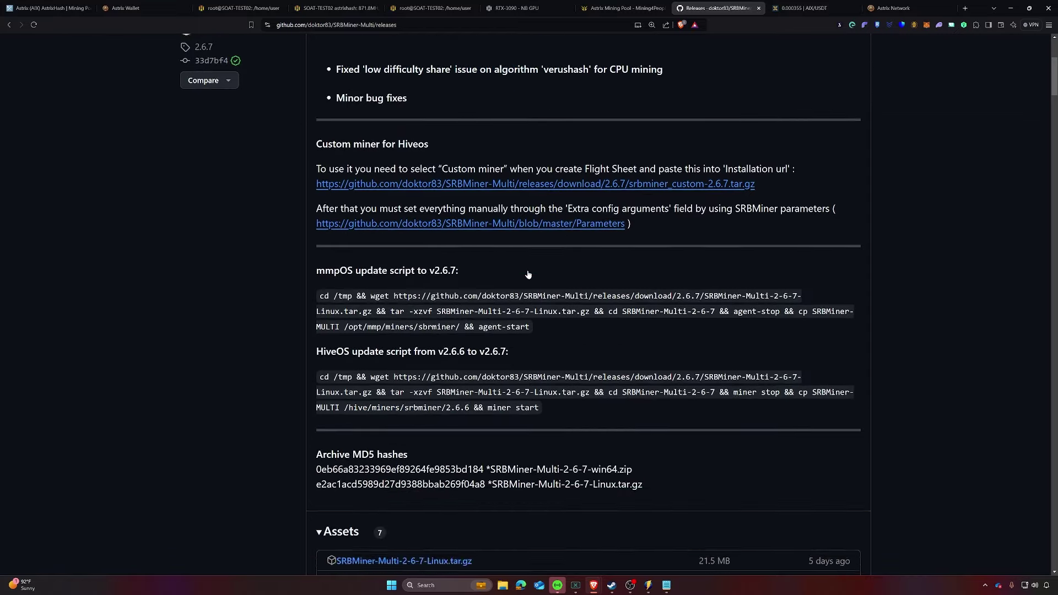
{"action": "scroll", "coordinate": [545, 242], "scroll_direction": "up", "scroll_amount": 2}
{"action": "left_click_drag", "start_coordinate": [426, 188], "coordinate": [533, 190]}
{"action": "scroll", "coordinate": [518, 231], "scroll_direction": "up", "scroll_amount": 2}
{"action": "scroll", "coordinate": [487, 288], "scroll_direction": "down", "scroll_amount": 5}
{"action": "left_click_drag", "start_coordinate": [539, 399], "coordinate": [320, 369]}
{"action": "left_click", "coordinate": [226, 10]}
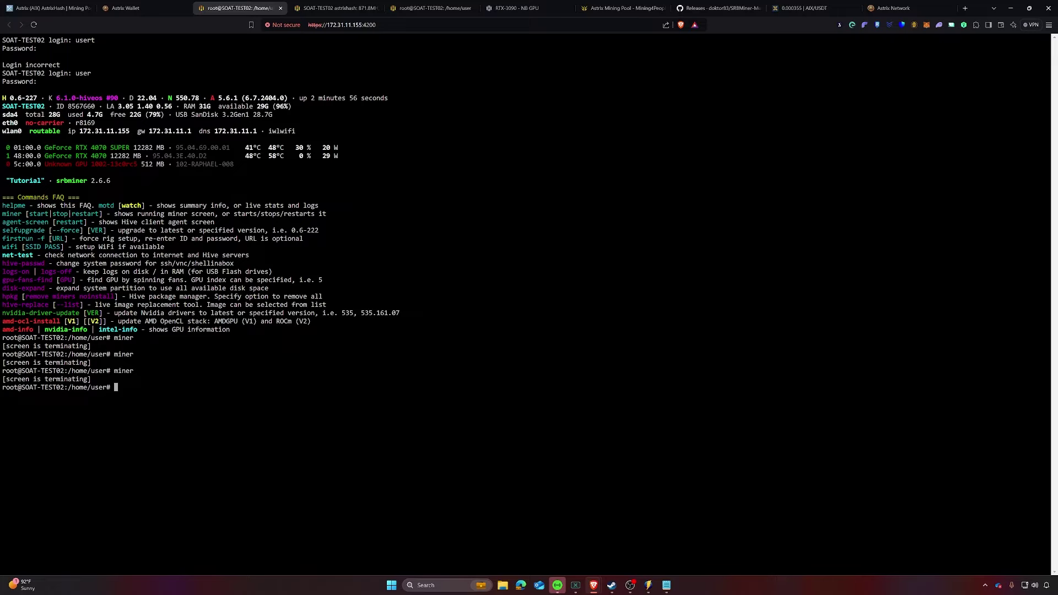
Step: Run the pasted SRBMiner 2.6.7 update script on SOAT-TEST02 through Worker Commands
{"action": "left_click", "coordinate": [333, 8]}
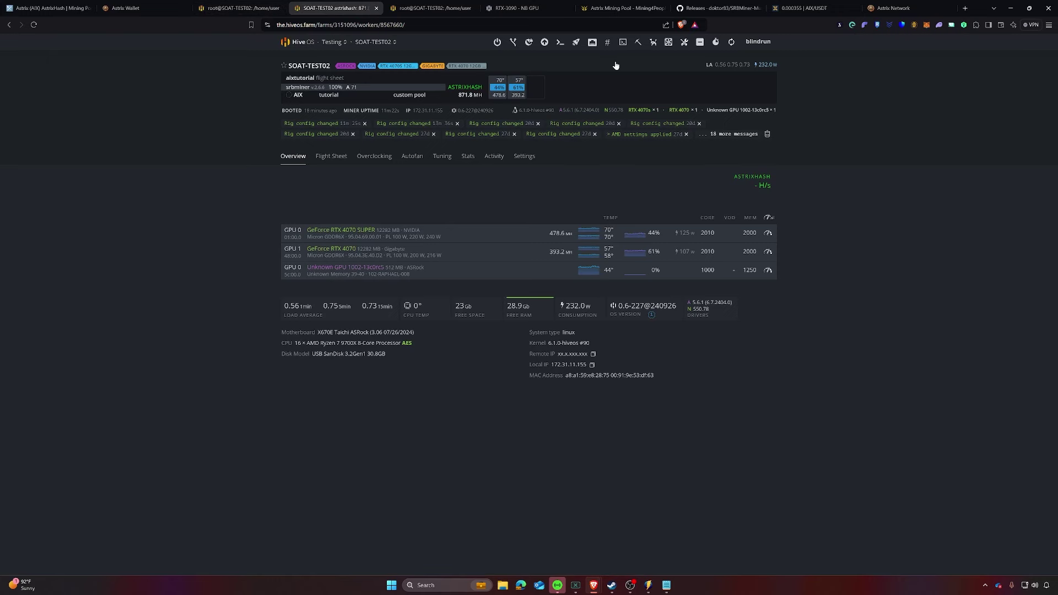
{"action": "left_click", "coordinate": [560, 43]}
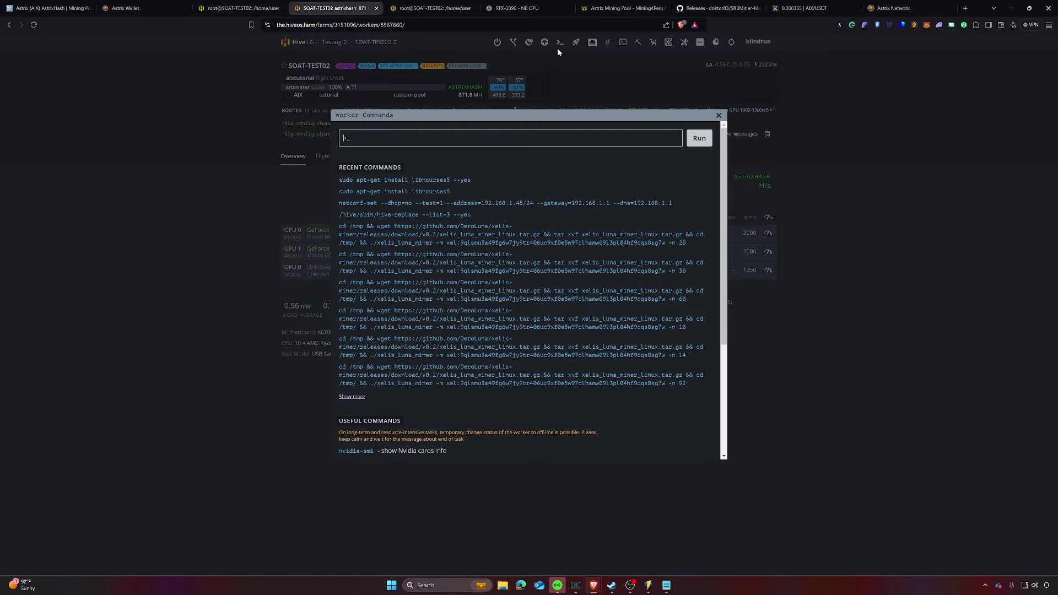
{"action": "key", "text": "ctrl+v"}
{"action": "left_click", "coordinate": [701, 138]}
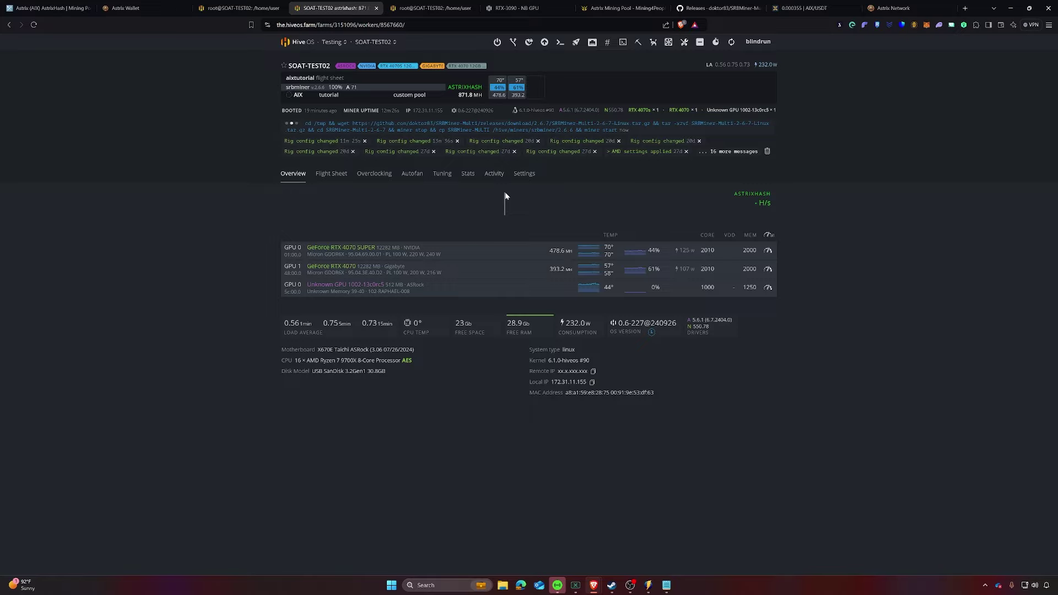
Step: Open the miner screen in the rig's web shell to confirm SRBMiner-MULTI 2.6.7, then close the RTX-3090 NB tab
{"action": "left_click", "coordinate": [274, 11]}
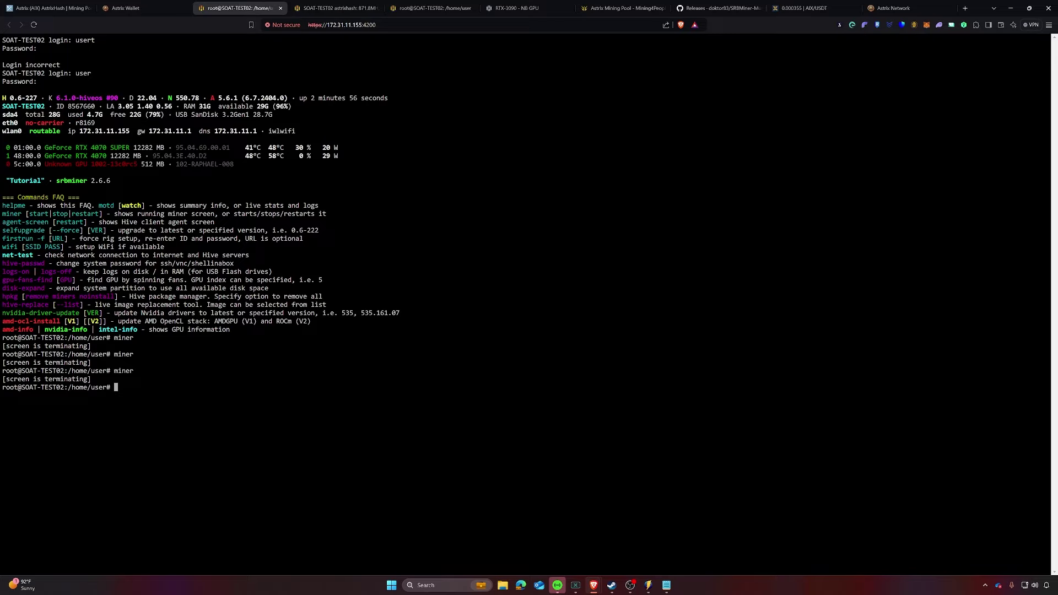
{"action": "key", "text": "ctrl+5"}
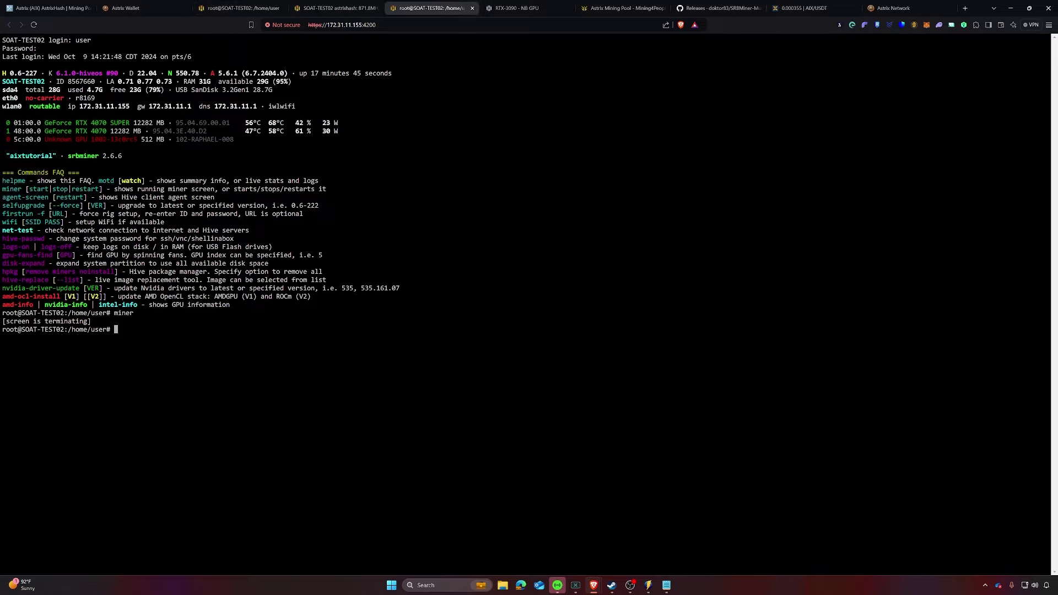
{"action": "type", "text": "miner"}
{"action": "key", "text": "Return"}
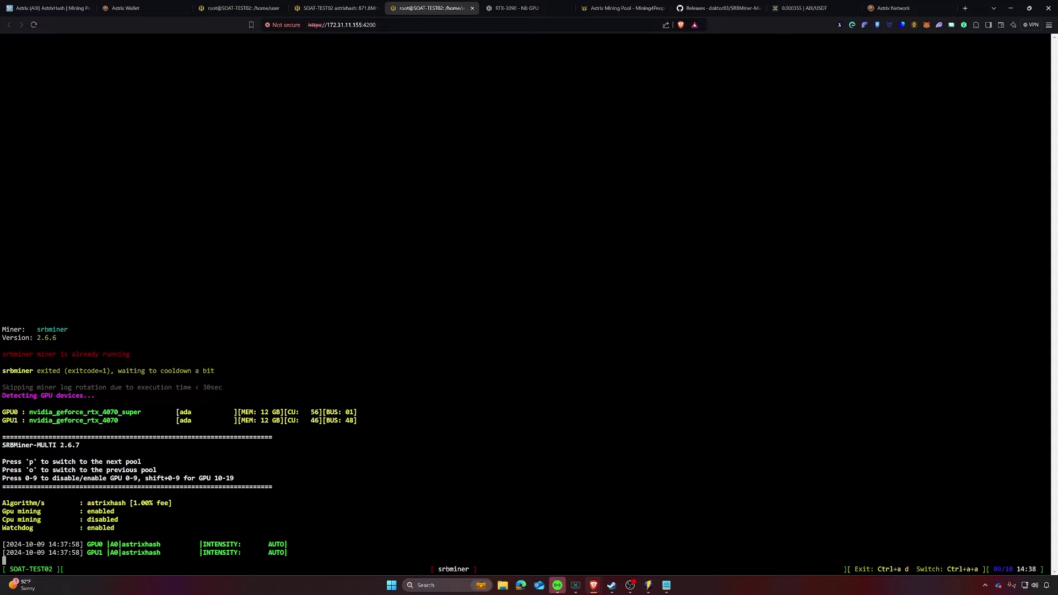
{"action": "left_click_drag", "start_coordinate": [91, 445], "coordinate": [2, 445]}
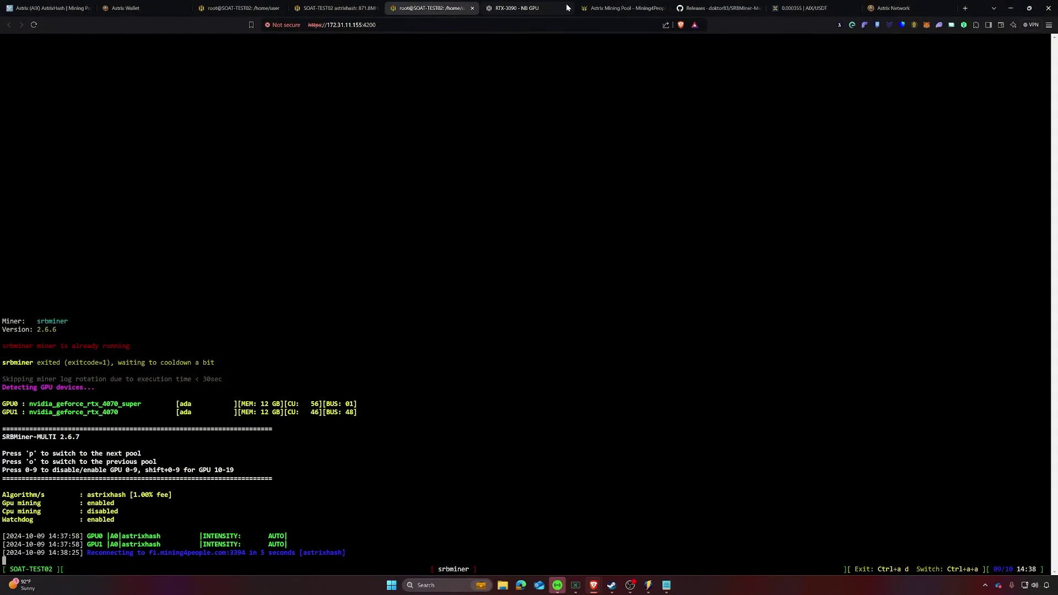
{"action": "left_click", "coordinate": [567, 8]}
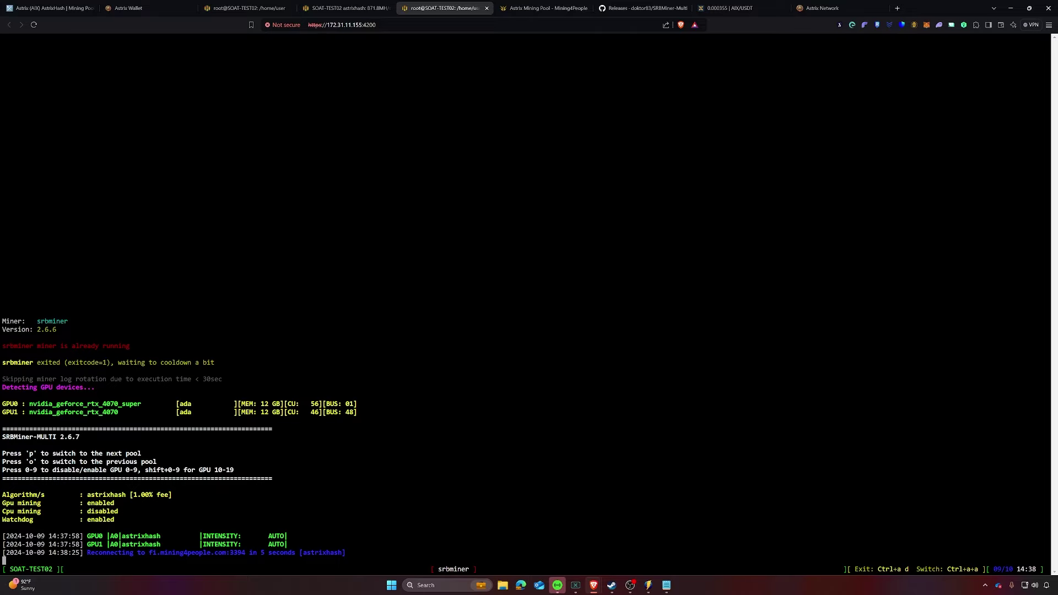
Step: Return to the SRBMiner-MULTI v2.6.7 release page and scroll to its Assets list
{"action": "left_click", "coordinate": [622, 10]}
{"action": "left_click", "coordinate": [619, 325]}
{"action": "scroll", "coordinate": [614, 323], "scroll_direction": "up", "scroll_amount": 5}
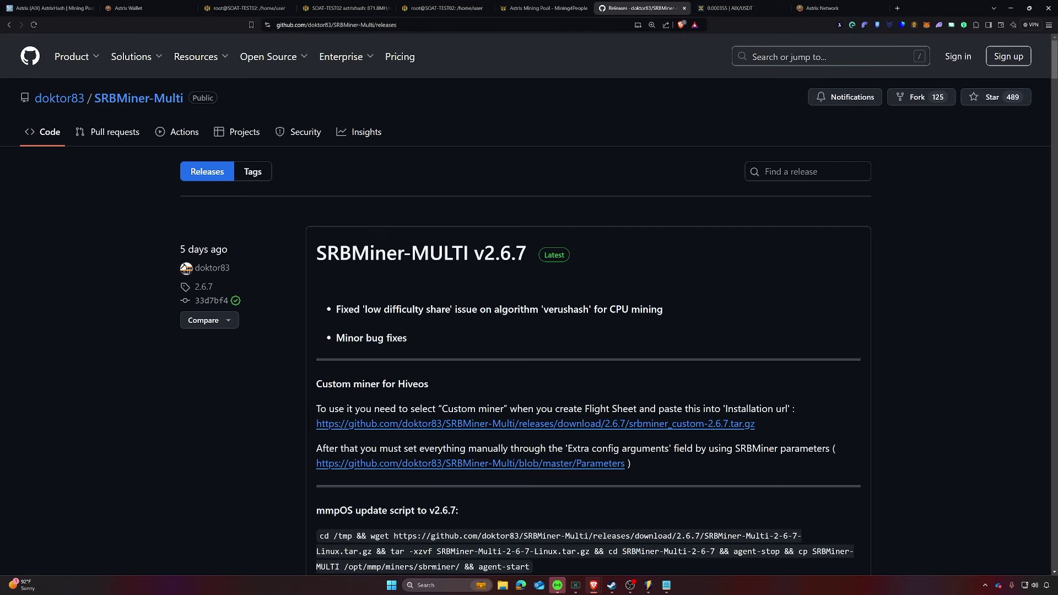
{"action": "scroll", "coordinate": [517, 320], "scroll_direction": "down", "scroll_amount": 7}
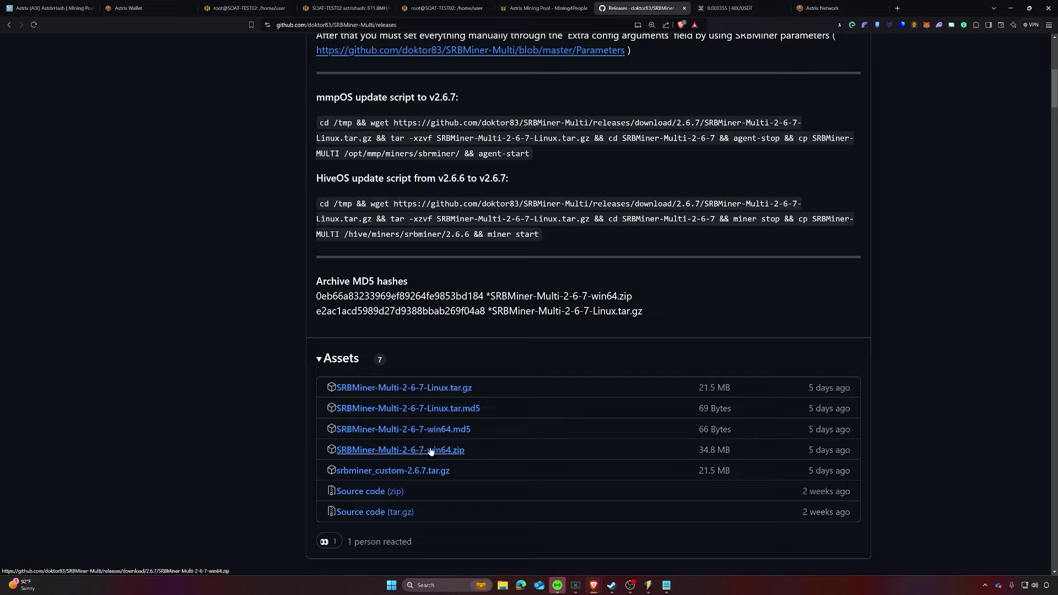
Step: Launch Windows Security from Start search and go through Virus & threat protection settings to Exclusions
{"action": "key", "text": "super"}
{"action": "type", "text": "ant"}
{"action": "key", "text": "Return"}
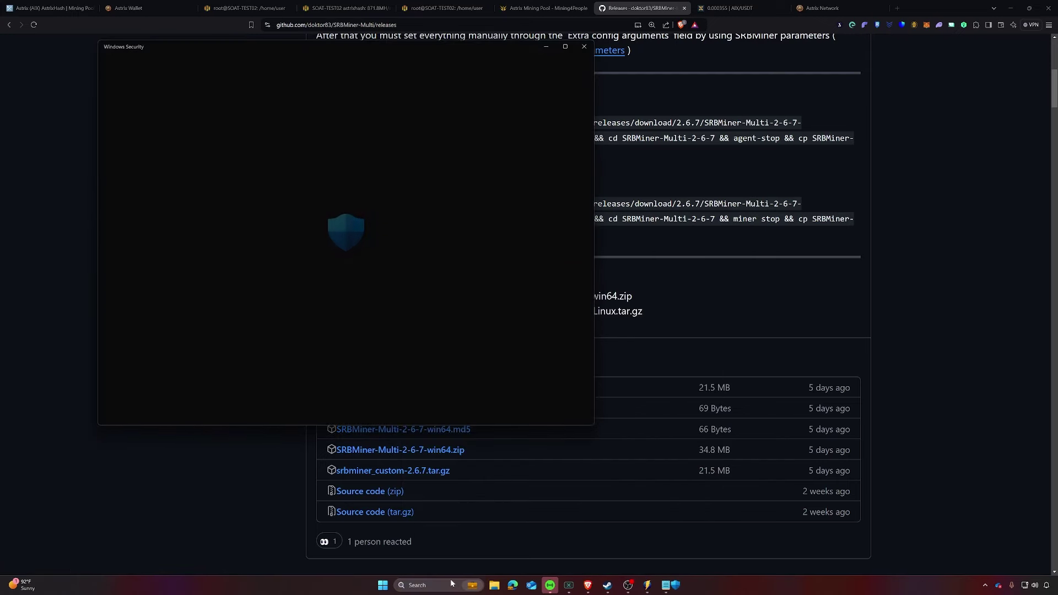
{"action": "scroll", "coordinate": [395, 342], "scroll_direction": "down", "scroll_amount": 1}
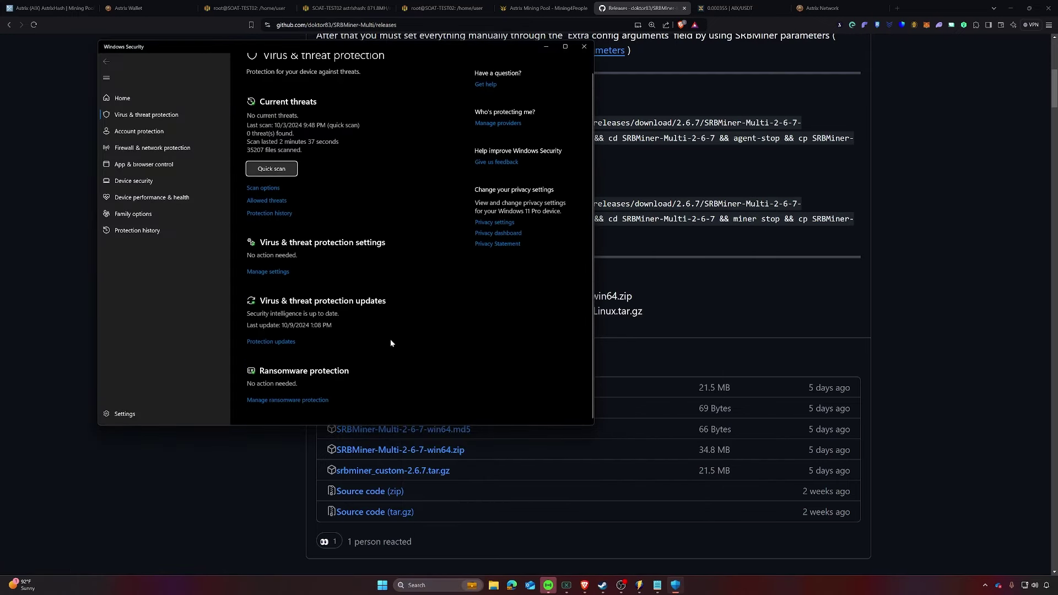
{"action": "left_click", "coordinate": [494, 585]}
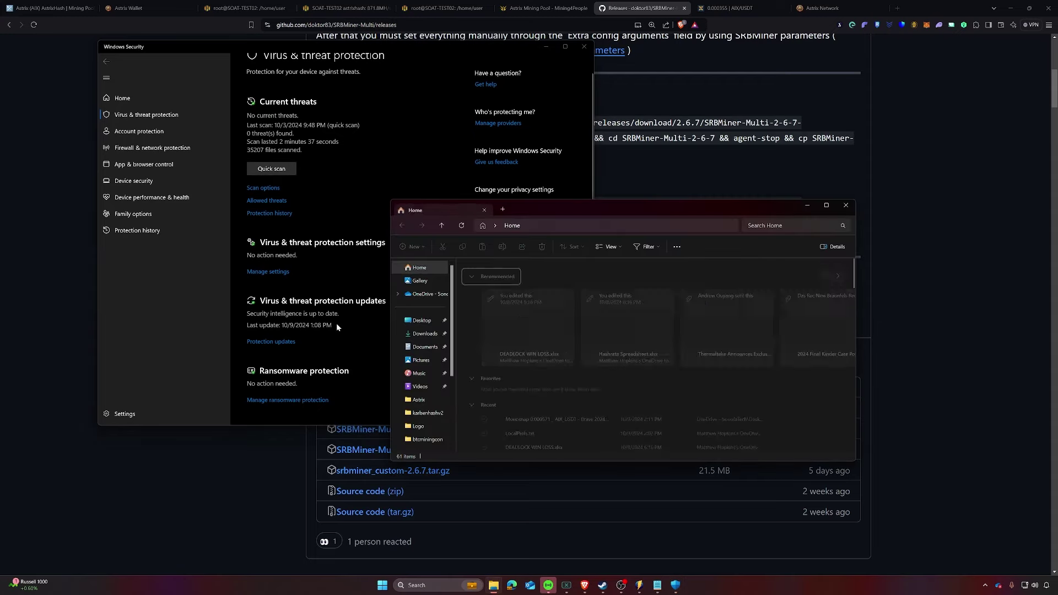
{"action": "left_click", "coordinate": [421, 320]}
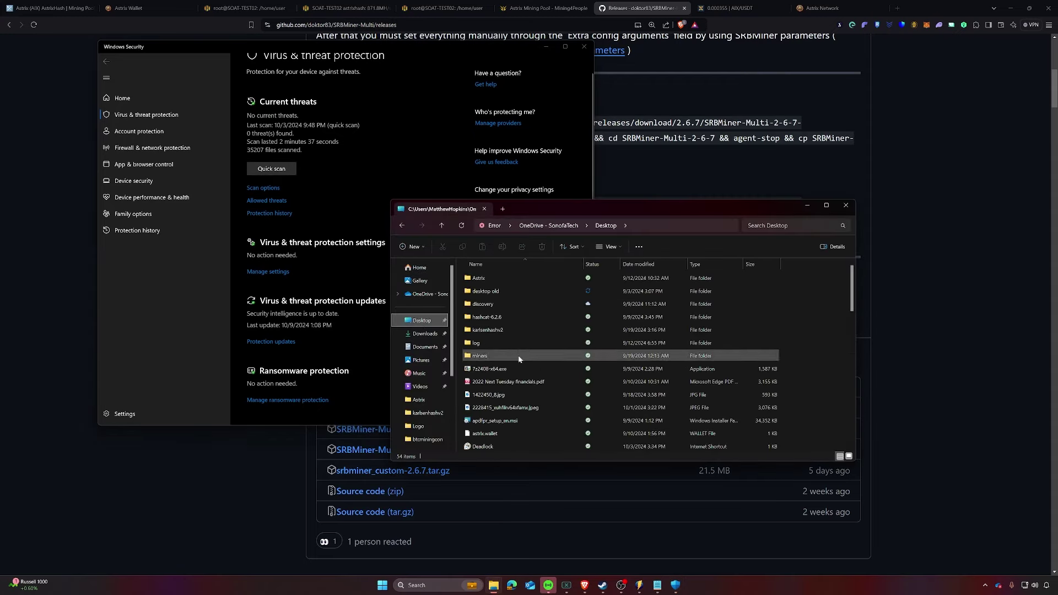
{"action": "left_click", "coordinate": [807, 205]}
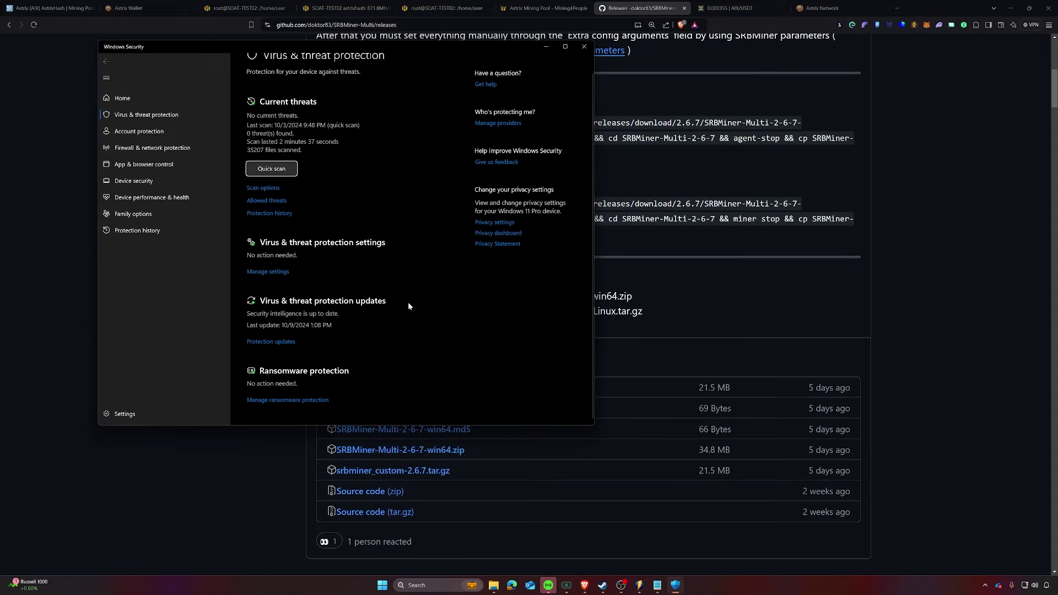
{"action": "left_click", "coordinate": [275, 275]}
{"action": "scroll", "coordinate": [392, 298], "scroll_direction": "down", "scroll_amount": 6}
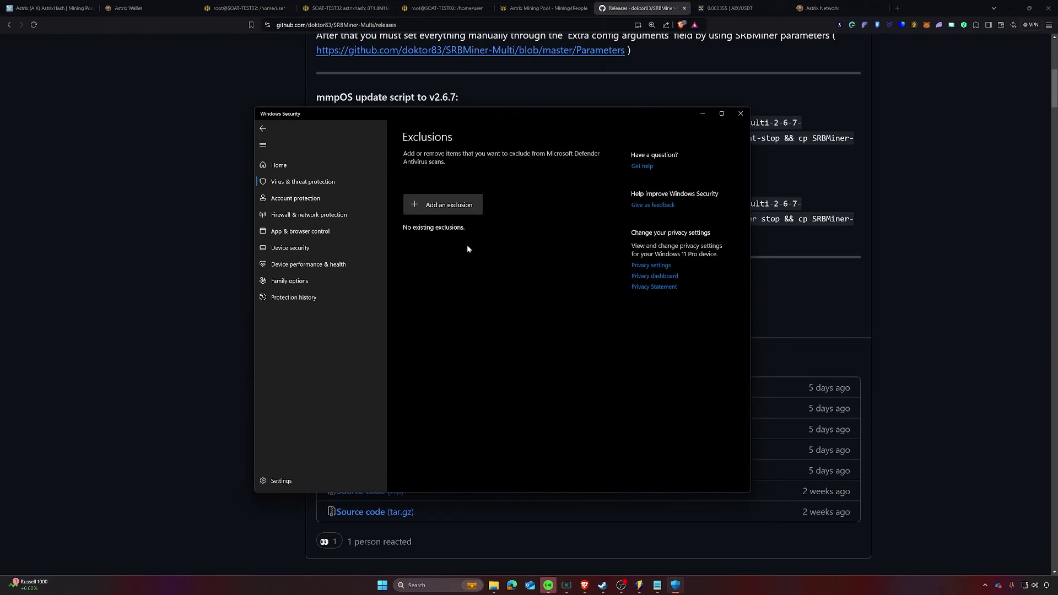
Step: Add the Desktop miners folder as a Microsoft Defender folder exclusion
{"action": "left_click", "coordinate": [446, 206]}
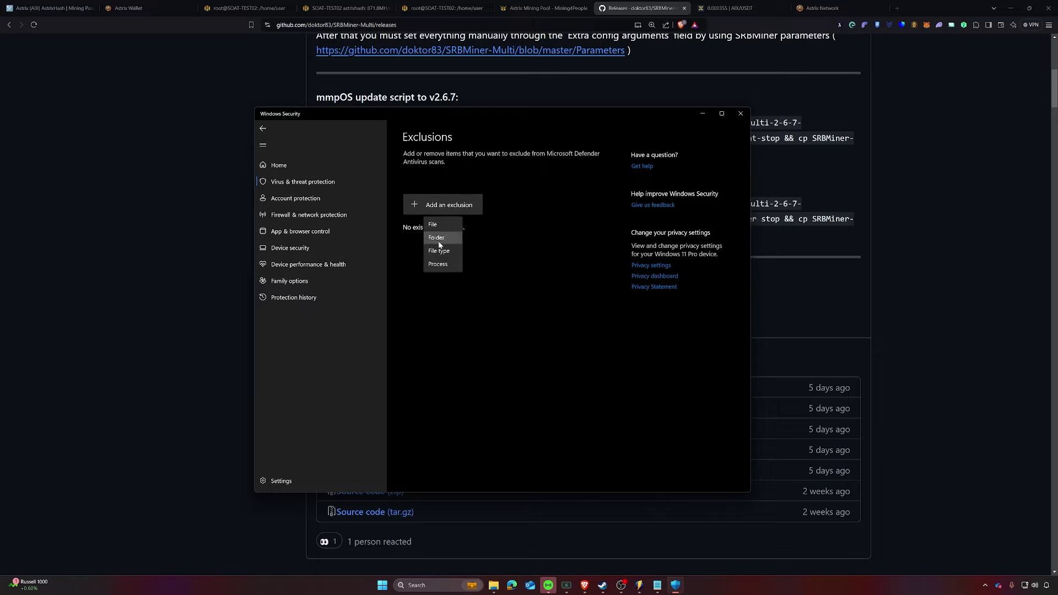
{"action": "left_click", "coordinate": [438, 238]}
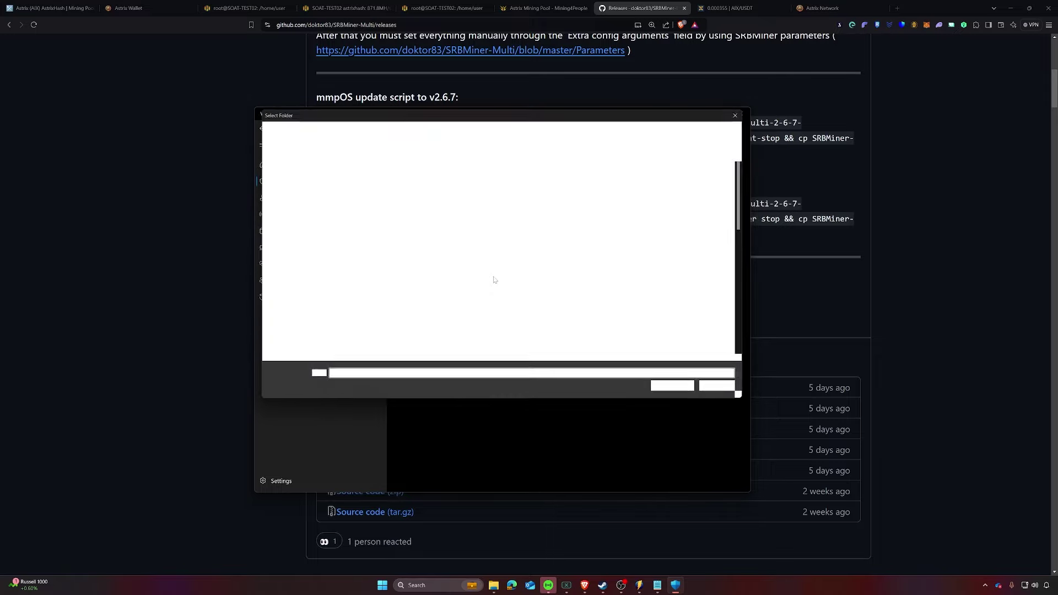
{"action": "left_click", "coordinate": [282, 187]}
{"action": "left_click", "coordinate": [379, 216]}
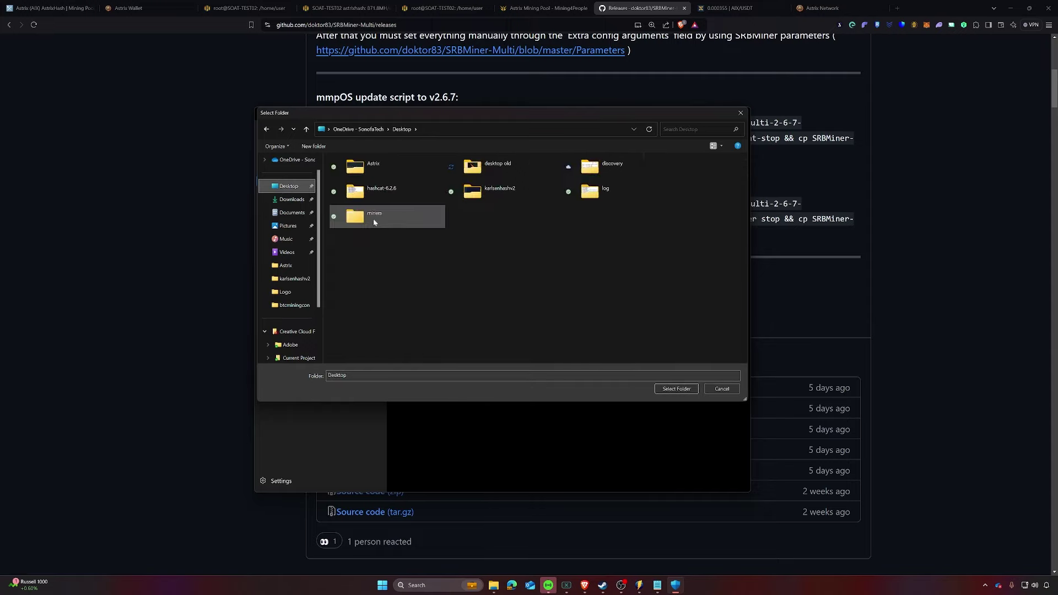
{"action": "left_click", "coordinate": [677, 389]}
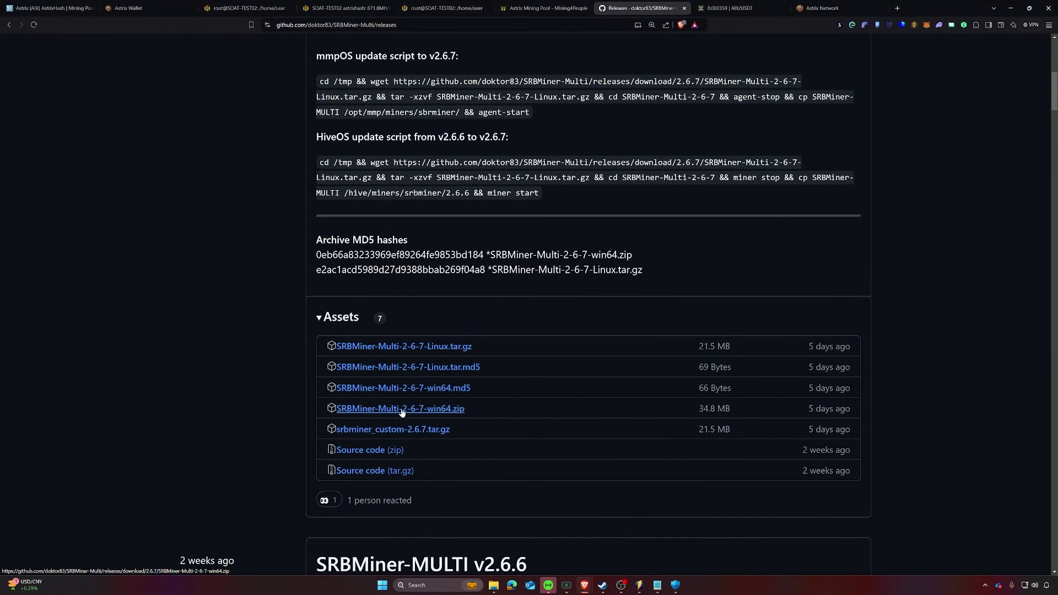
Step: Download SRBMiner-Multi-2-6-7-win64.zip from GitHub into the miners folder
{"action": "left_click", "coordinate": [400, 413]}
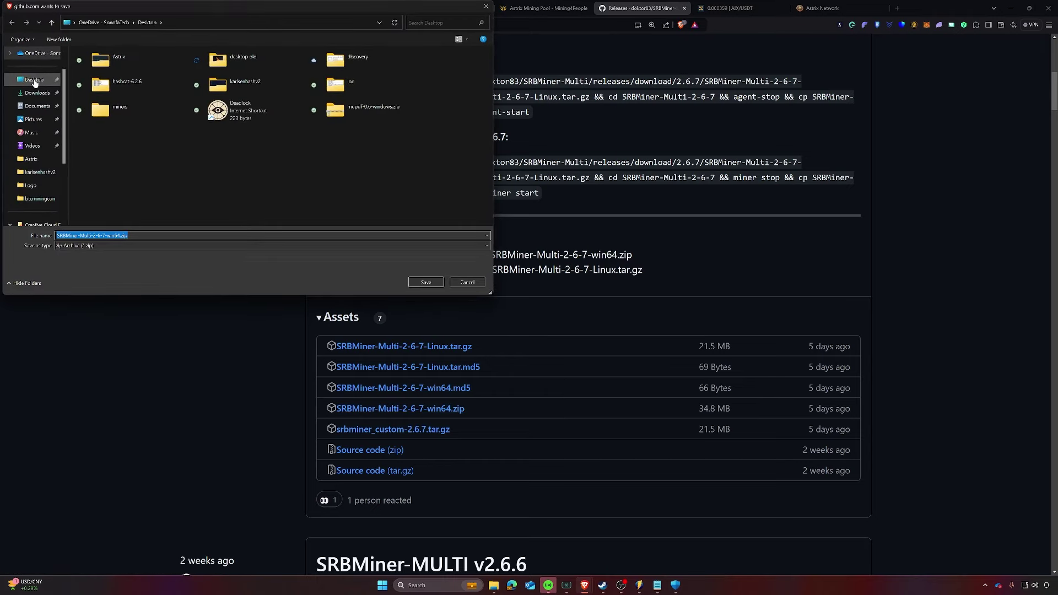
{"action": "left_click", "coordinate": [119, 112]}
{"action": "double_click", "coordinate": [119, 116]}
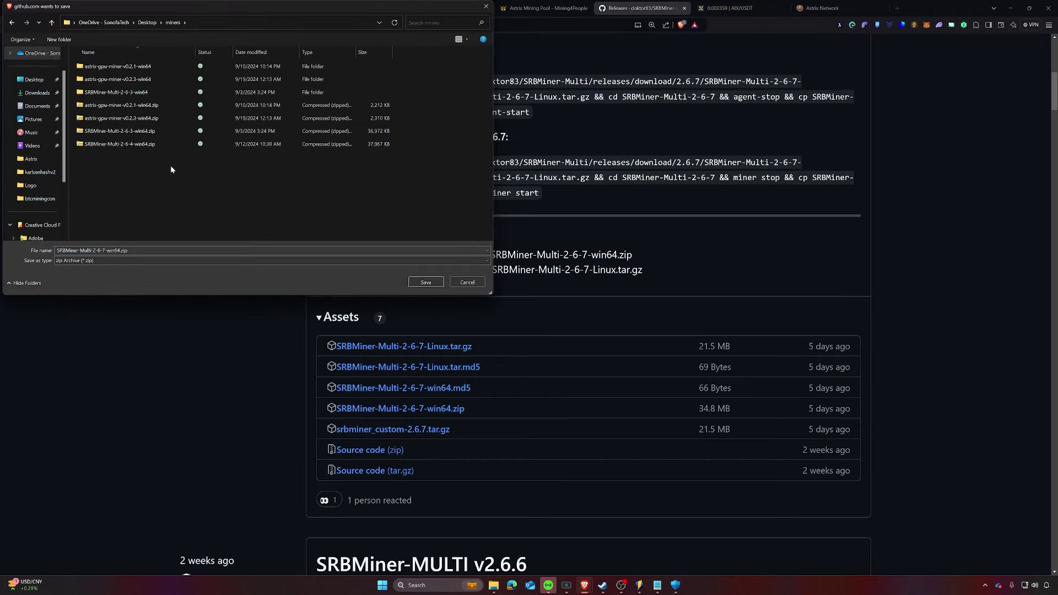
{"action": "left_click", "coordinate": [426, 282]}
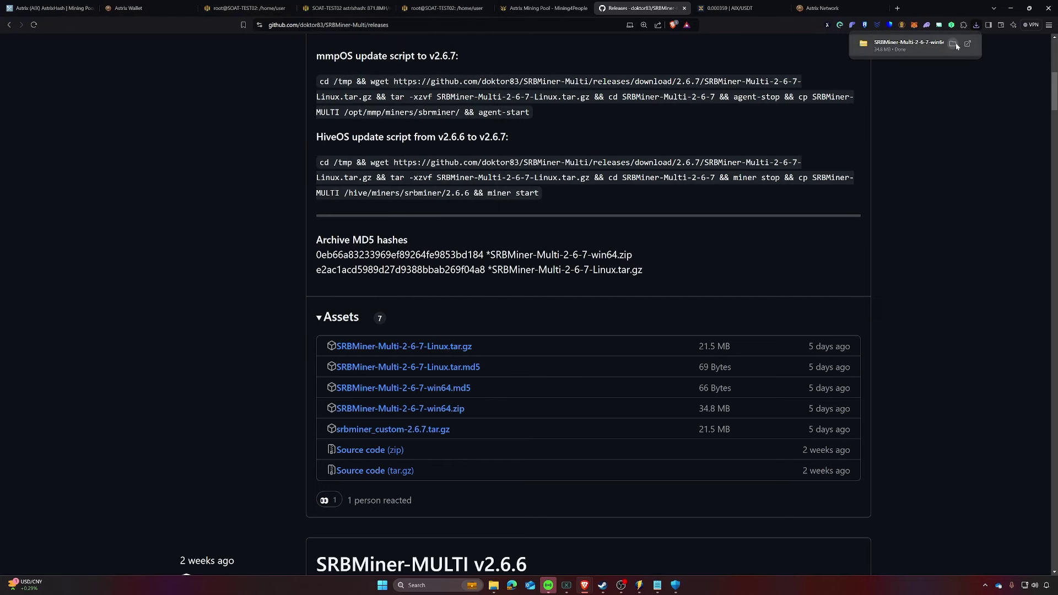
{"action": "left_click", "coordinate": [954, 45]}
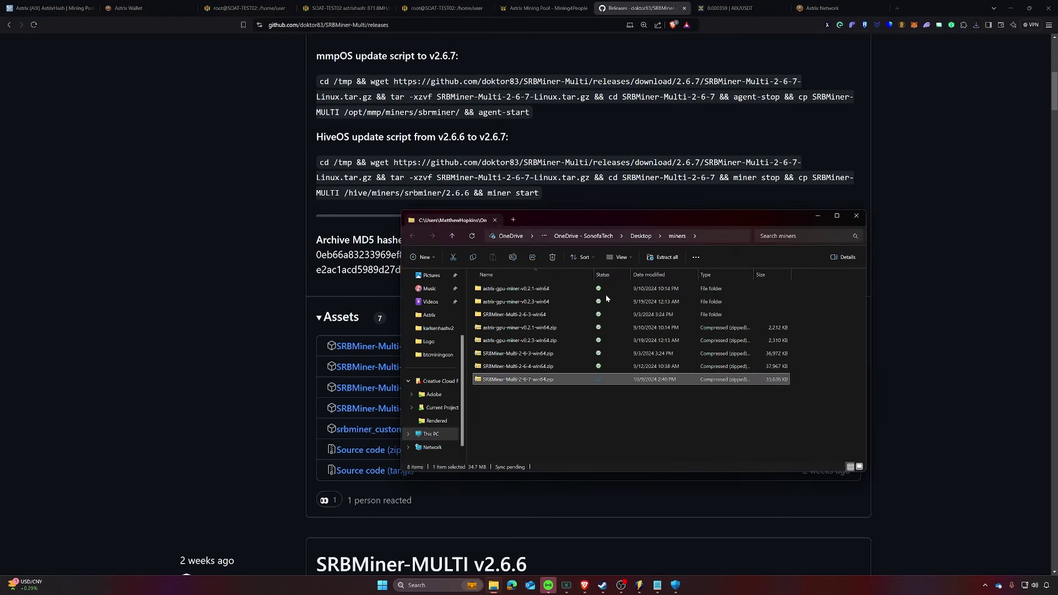
Step: Extract the archive, open the SRBMiner-Multi-2-6-7 folder and edit start-mining-astrix.bat in Notepad
{"action": "right_click", "coordinate": [508, 383]}
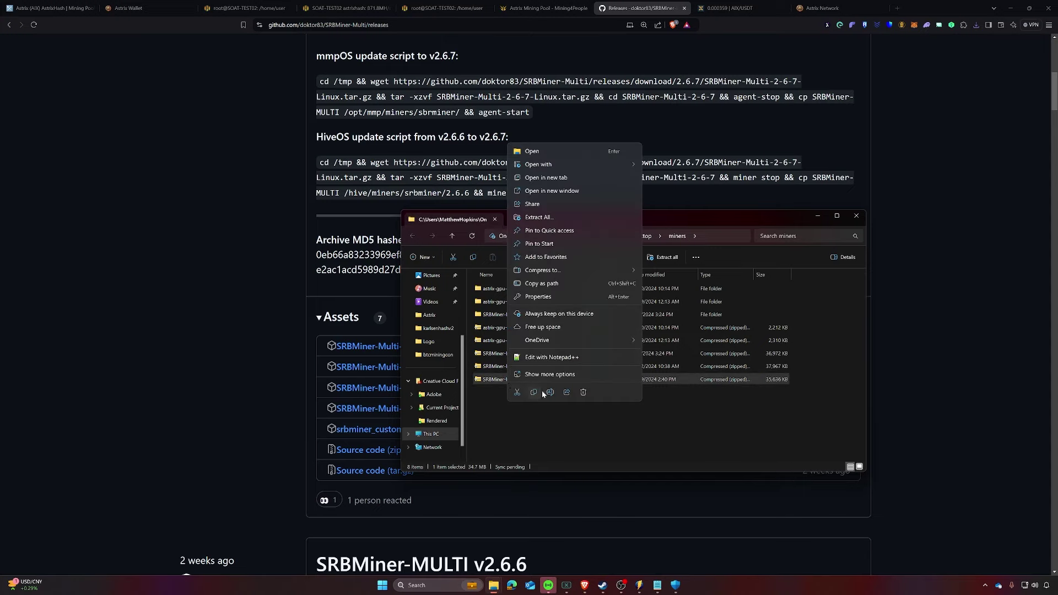
{"action": "left_click", "coordinate": [537, 218]}
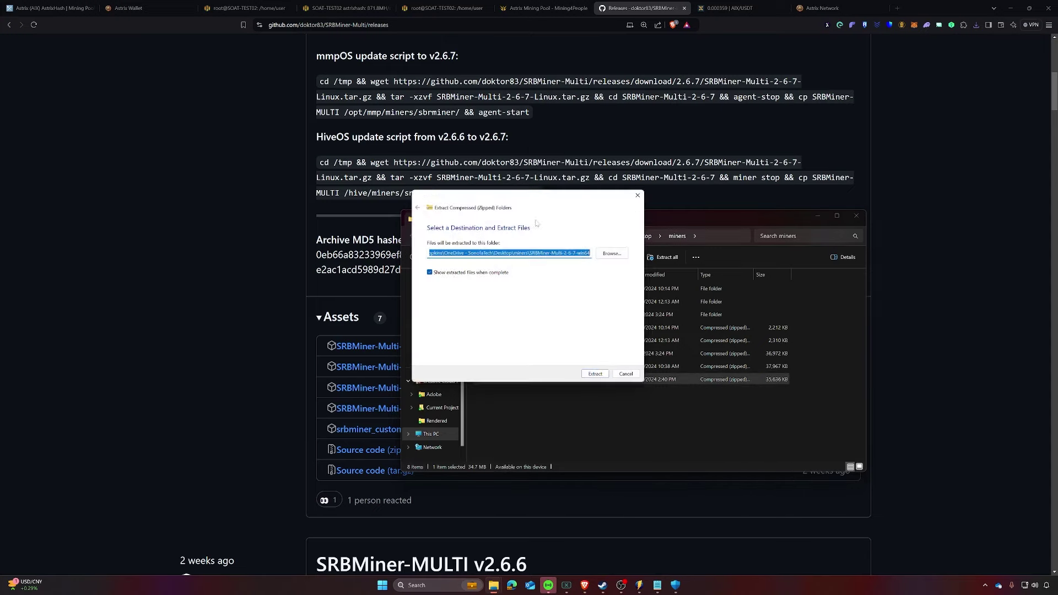
{"action": "left_click", "coordinate": [599, 379]}
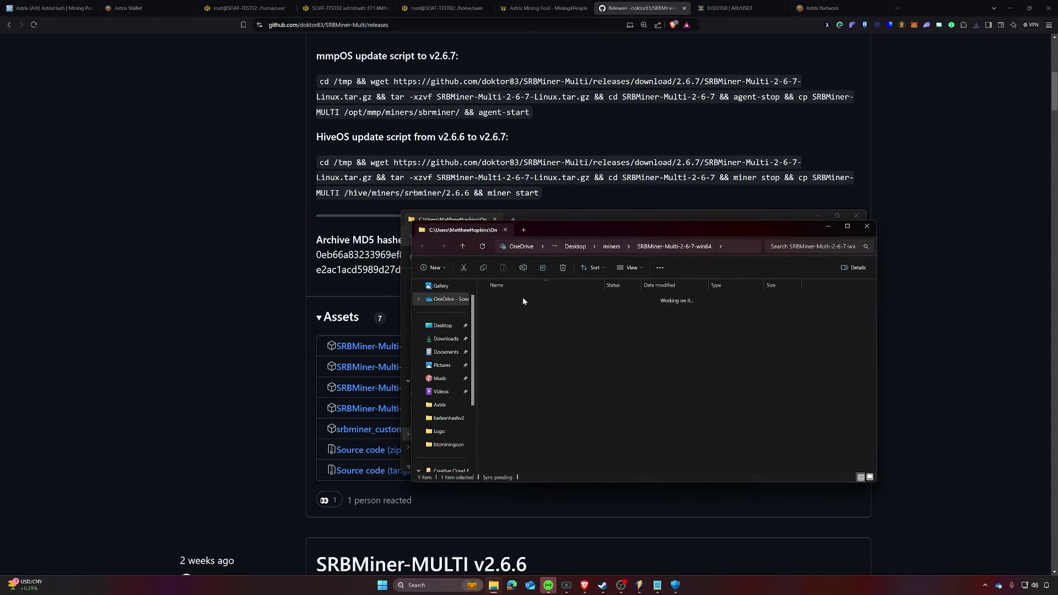
{"action": "double_click", "coordinate": [523, 299]}
{"action": "scroll", "coordinate": [518, 367], "scroll_direction": "down", "scroll_amount": 1}
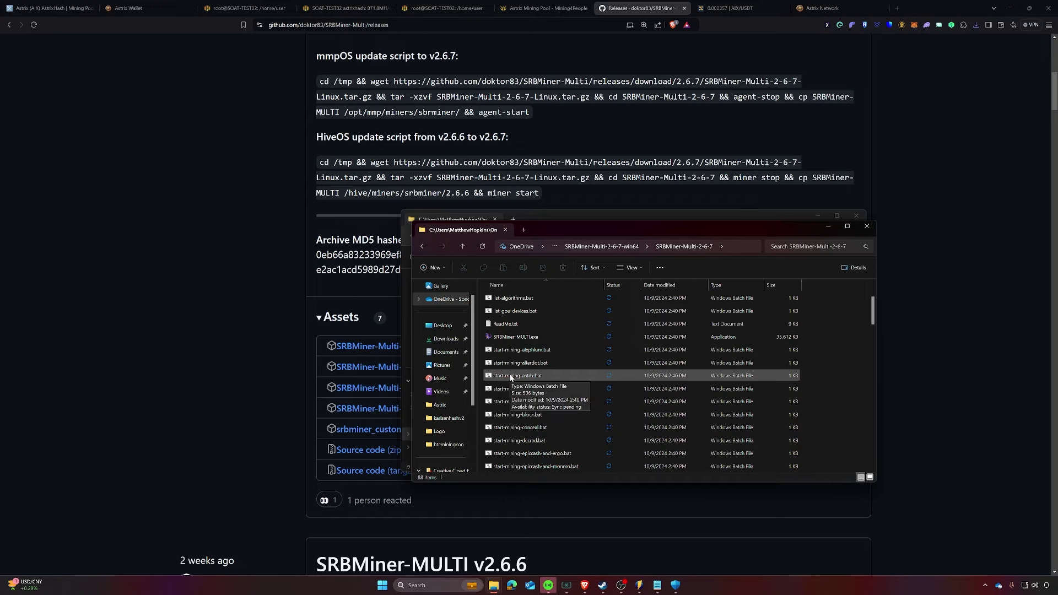
{"action": "right_click", "coordinate": [504, 379]}
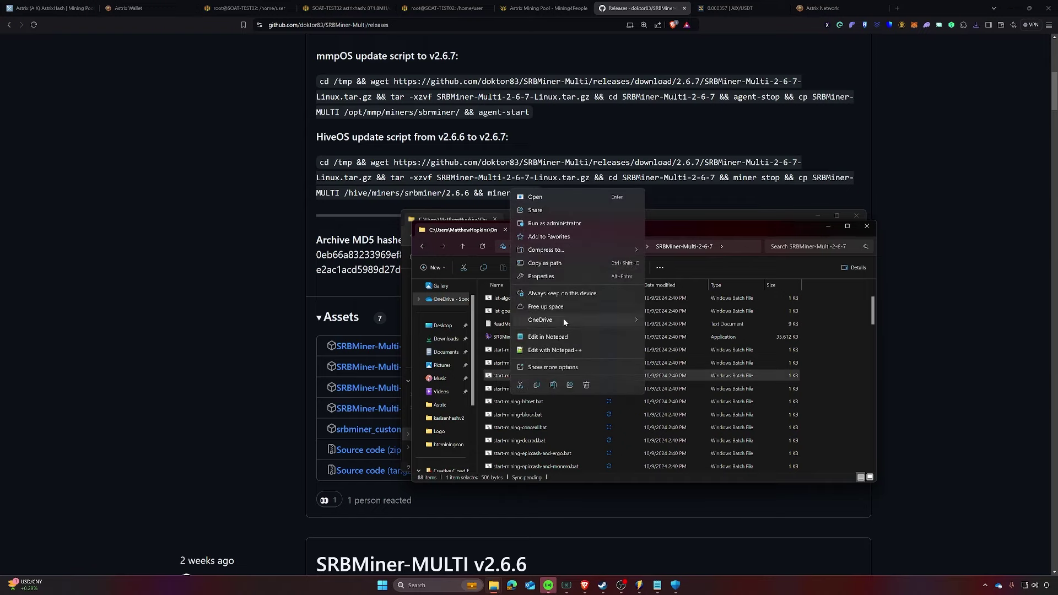
{"action": "left_click", "coordinate": [554, 338]}
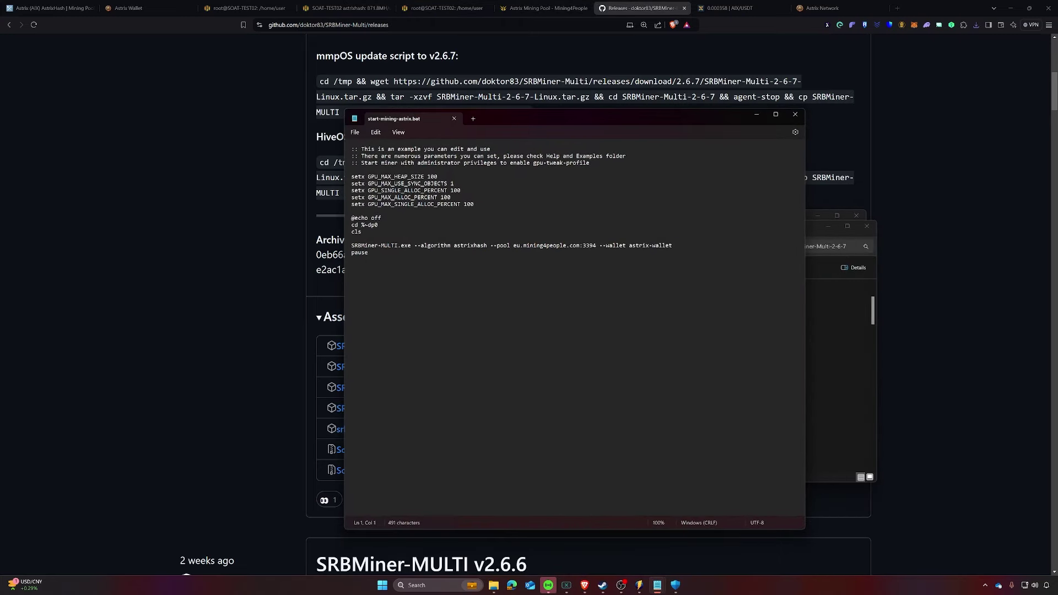
Step: Change the pool host prefix from eu to fi, giving fi.mining4people.com:3394
{"action": "left_click", "coordinate": [515, 246]}
{"action": "key", "text": "Right"}
{"action": "left_click", "coordinate": [546, 7]}
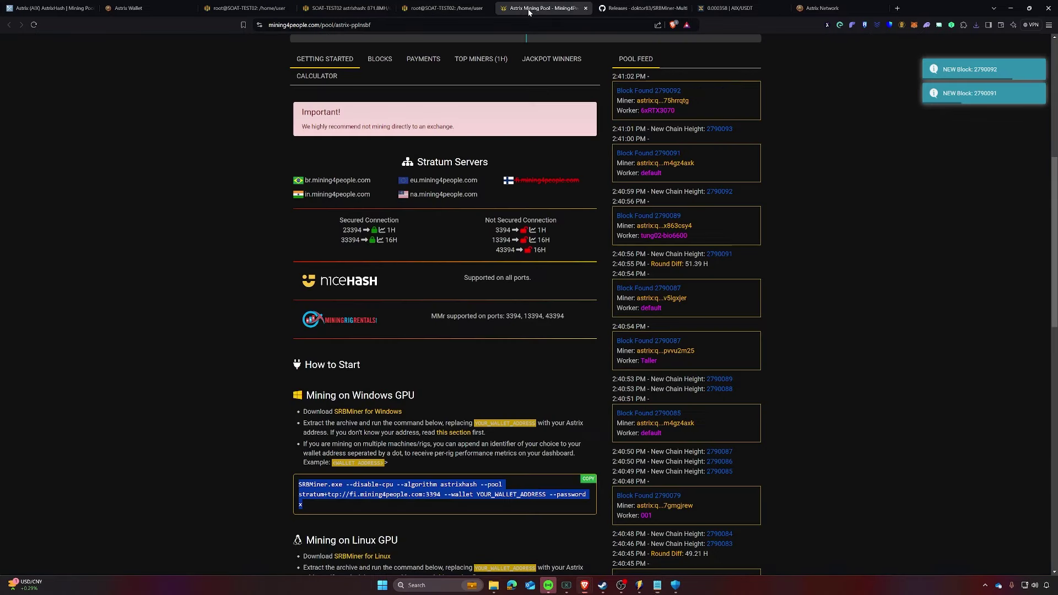
{"action": "scroll", "coordinate": [439, 324], "scroll_direction": "down", "scroll_amount": 1}
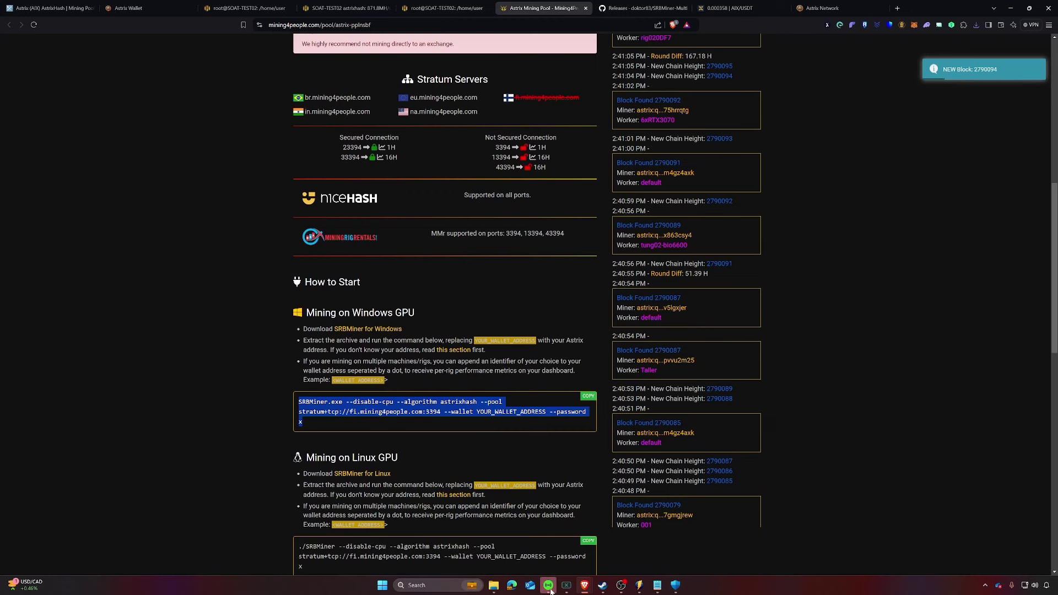
{"action": "left_click", "coordinate": [657, 588]}
{"action": "left_click", "coordinate": [699, 541]}
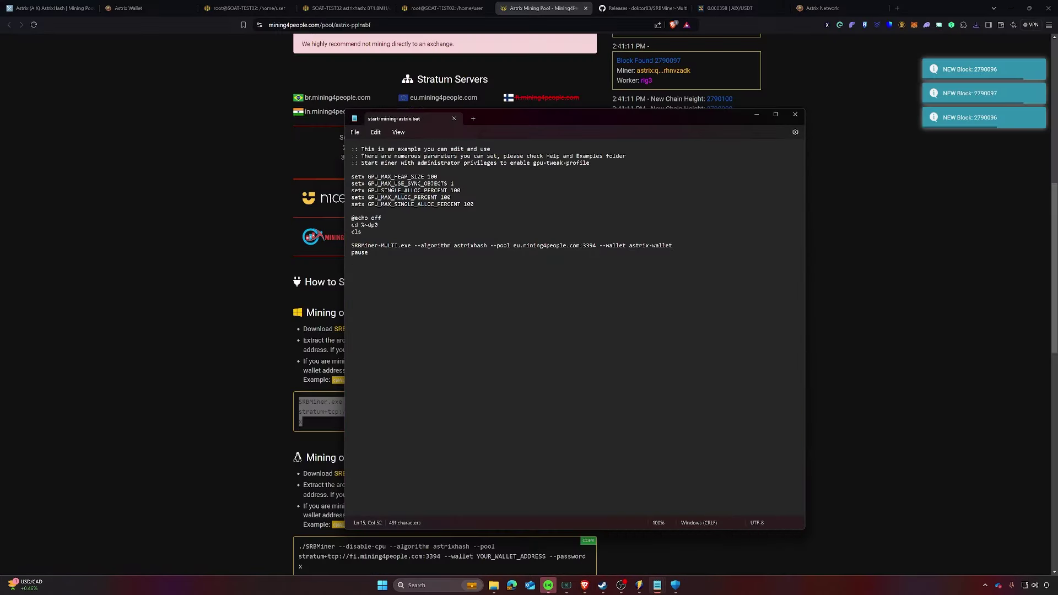
{"action": "type", "text": "fi"}
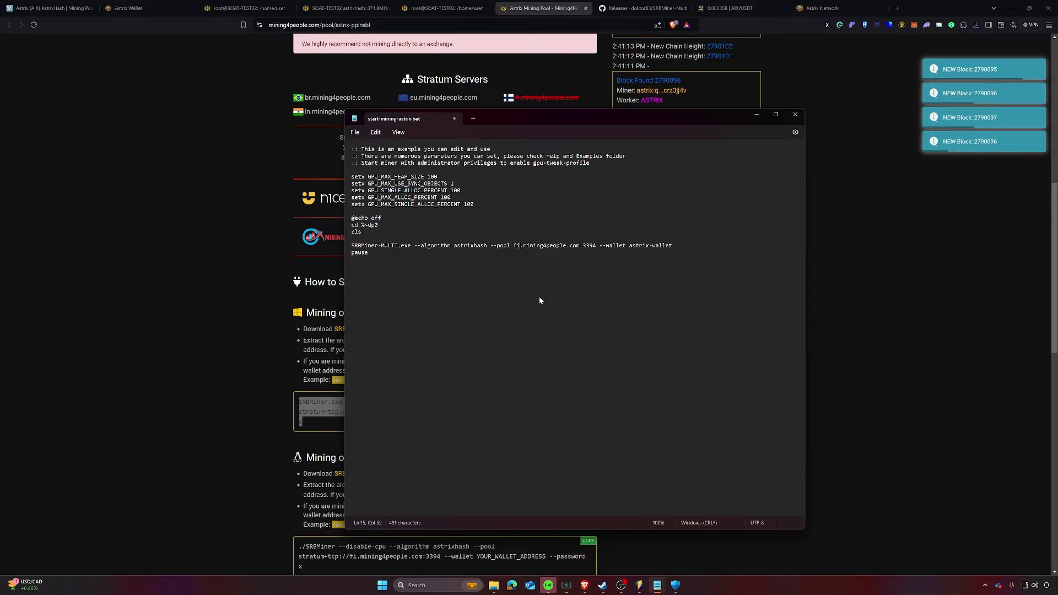
Step: Replace the astrix-wallet placeholder with the copied Astrix wallet receive address
{"action": "key", "text": "Down"}
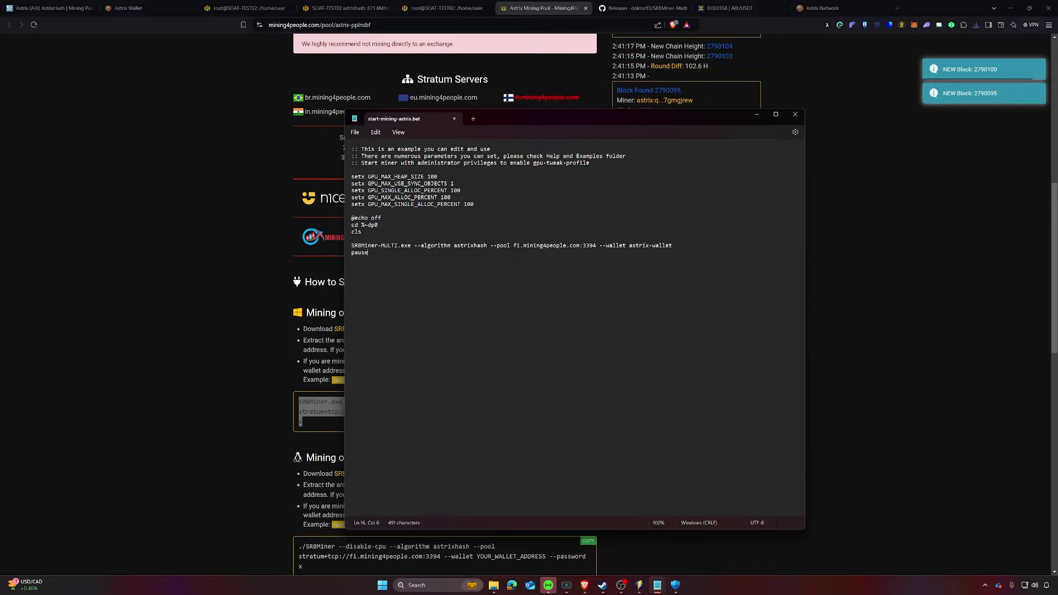
{"action": "left_click", "coordinate": [180, 9]}
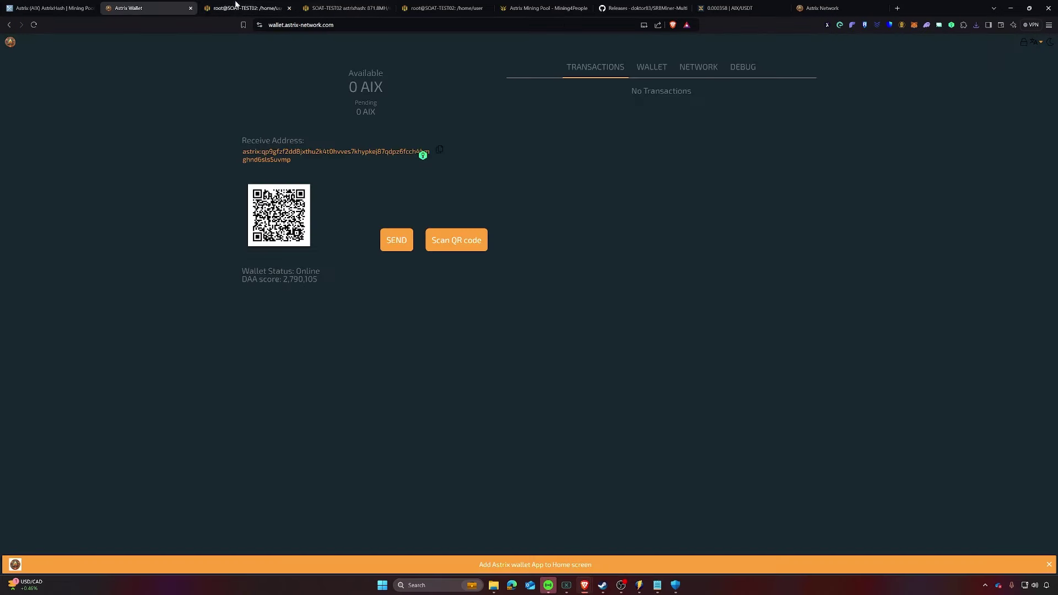
{"action": "mouse_move", "coordinate": [660, 584]}
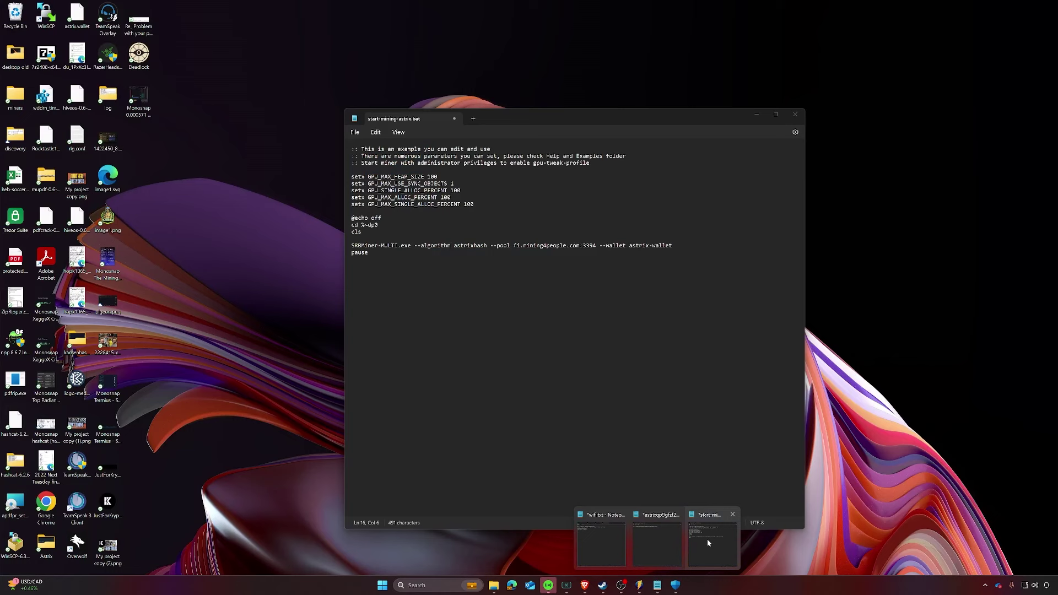
{"action": "left_click", "coordinate": [706, 539]}
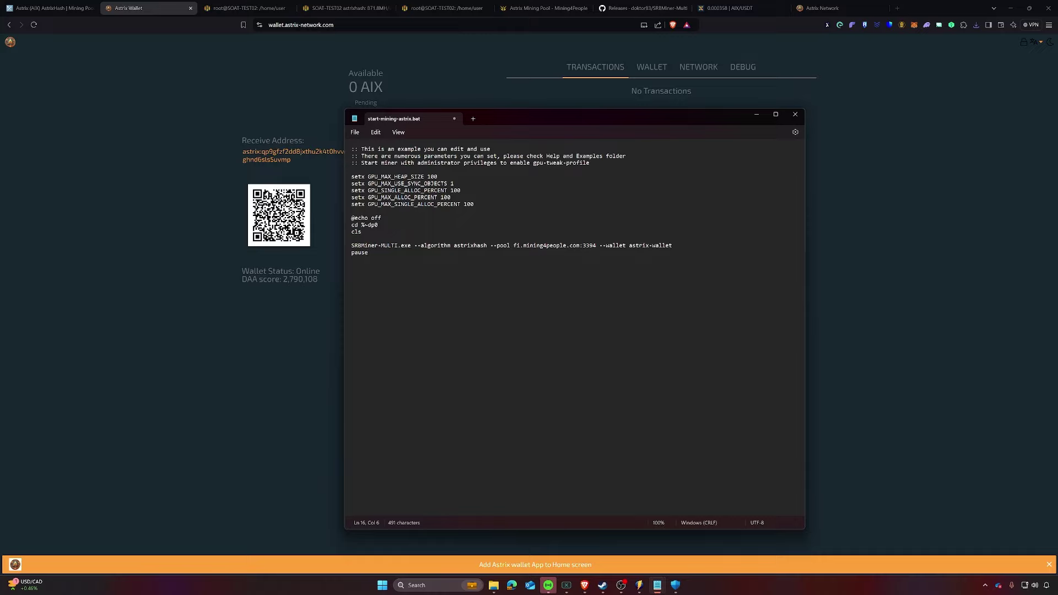
{"action": "left_click_drag", "start_coordinate": [673, 245], "coordinate": [629, 246]}
{"action": "type", "text": "astrix:qp9gfzf2dd8jxthu2k4t0hvves7khypkej87qdpz6fcch4hmghnd6sls5uvmp"}
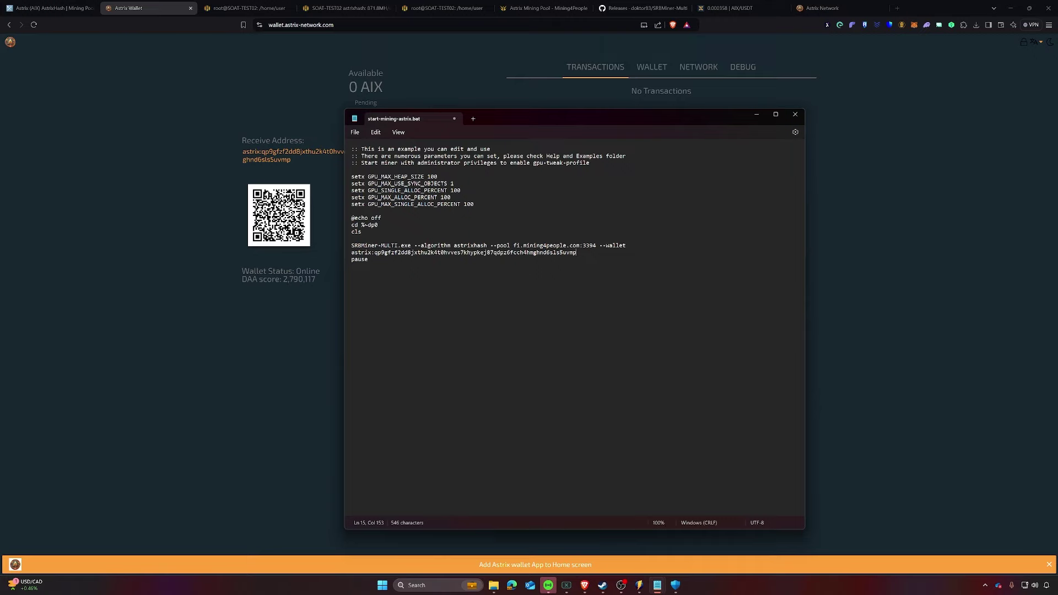
Step: Run start-mining-astrix.bat from the SRBMiner folder, choosing Run anyway past SmartScreen
{"action": "mouse_move", "coordinate": [494, 585]}
{"action": "left_click", "coordinate": [594, 548]}
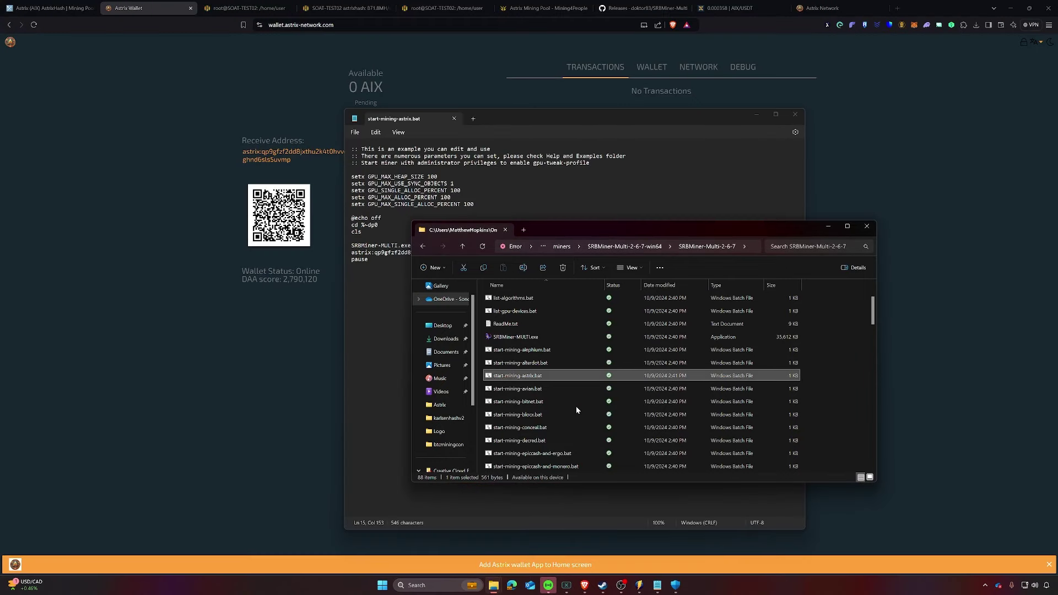
{"action": "left_click_drag", "start_coordinate": [552, 233], "coordinate": [433, 212]}
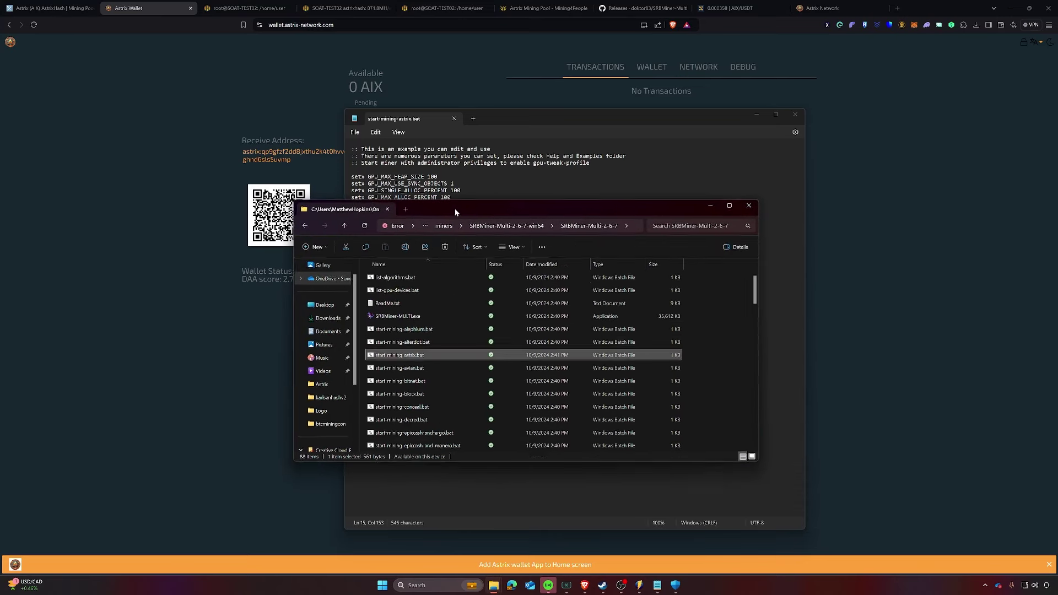
{"action": "double_click", "coordinate": [406, 356]}
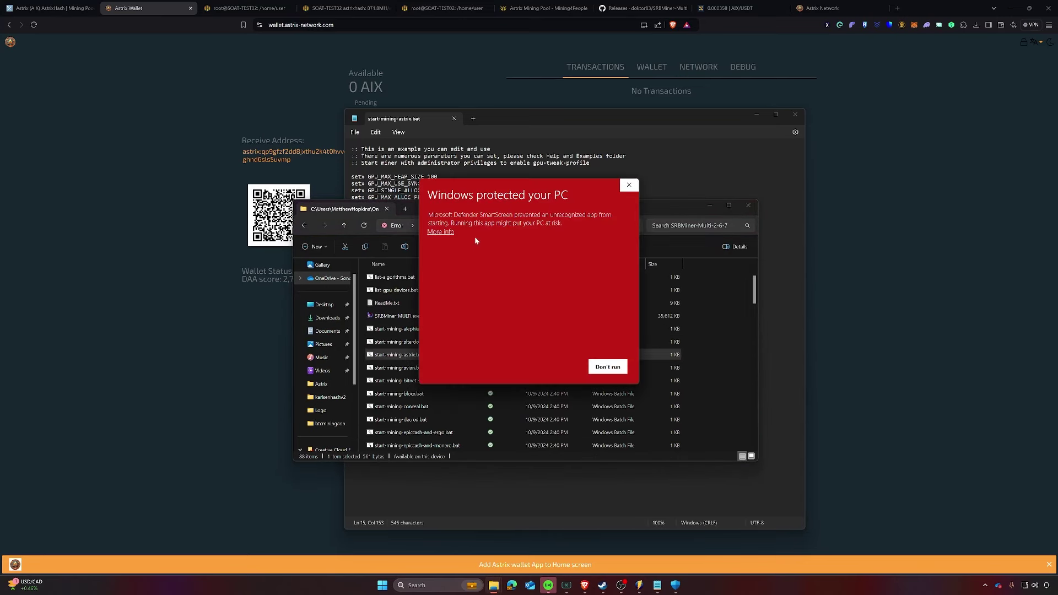
{"action": "left_click", "coordinate": [444, 232]}
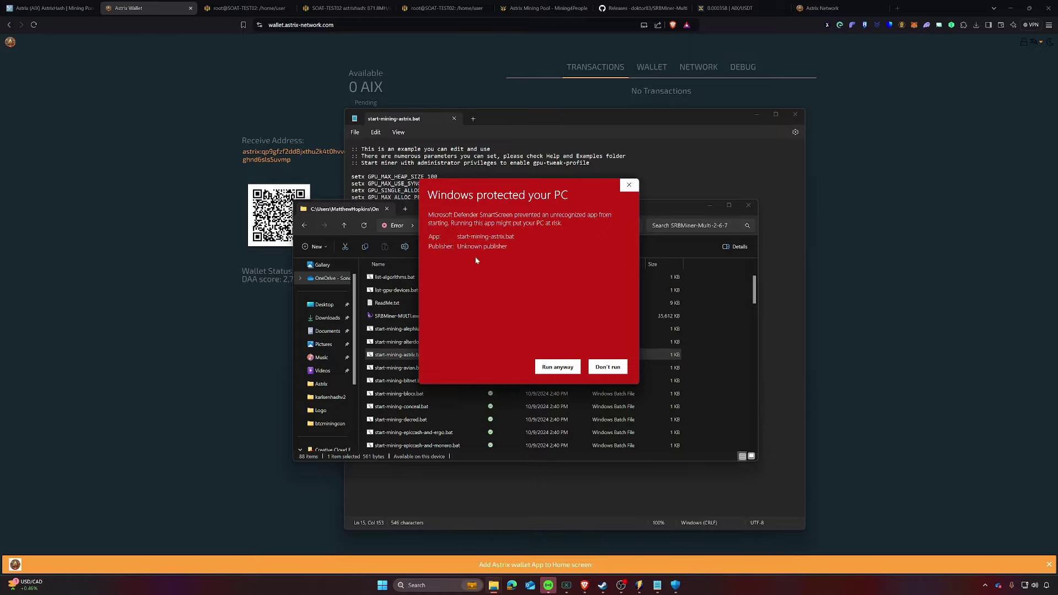
{"action": "left_click", "coordinate": [559, 367]}
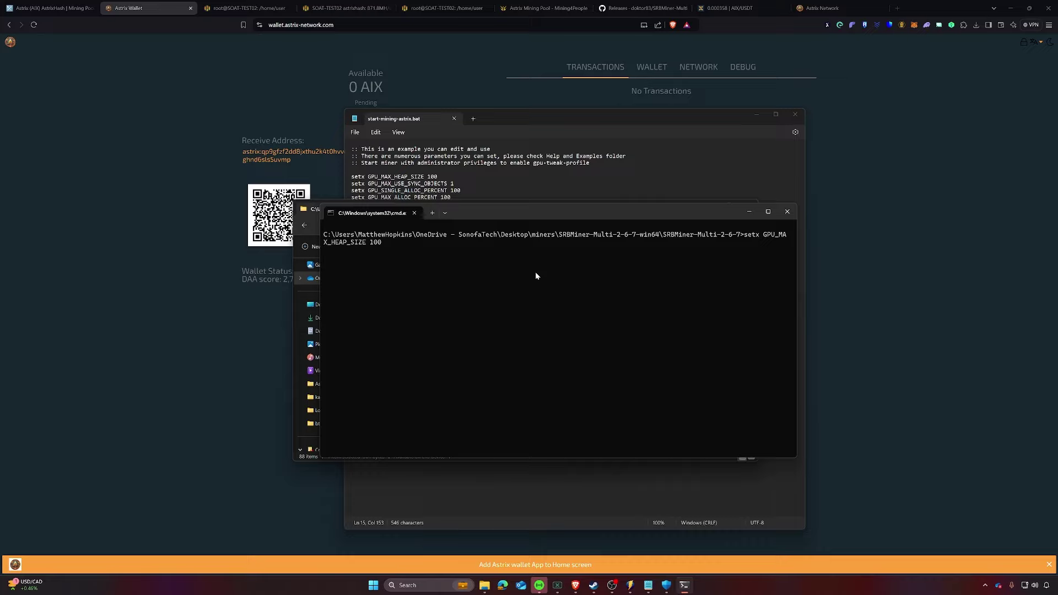
Step: Arrange the windows side by side and select the five setx lines in start-mining-astrix.bat
{"action": "left_click_drag", "start_coordinate": [563, 209], "coordinate": [548, 242]}
{"action": "left_click", "coordinate": [537, 203]}
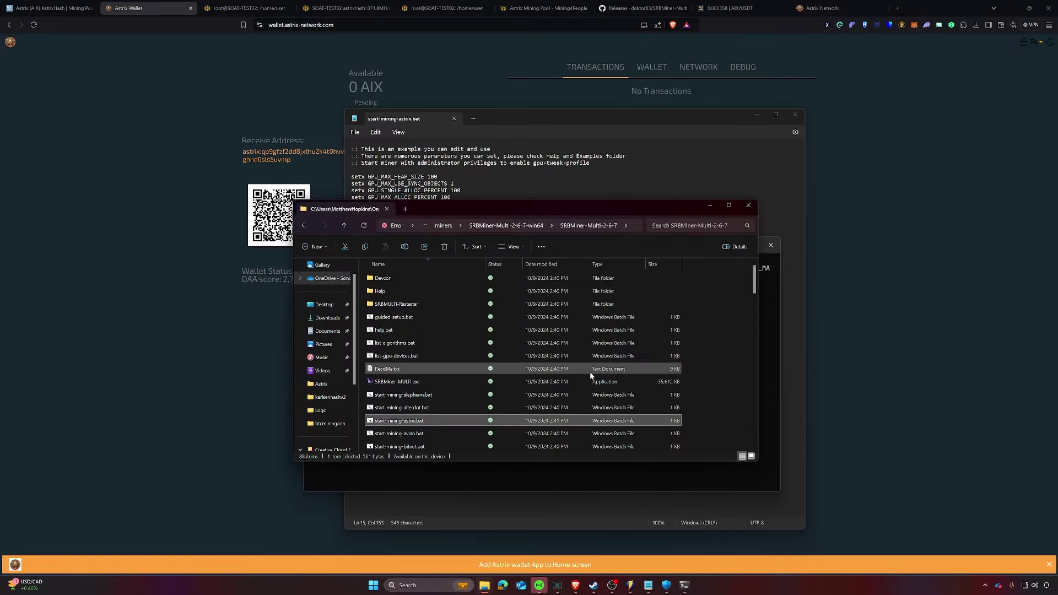
{"action": "left_click", "coordinate": [517, 493]}
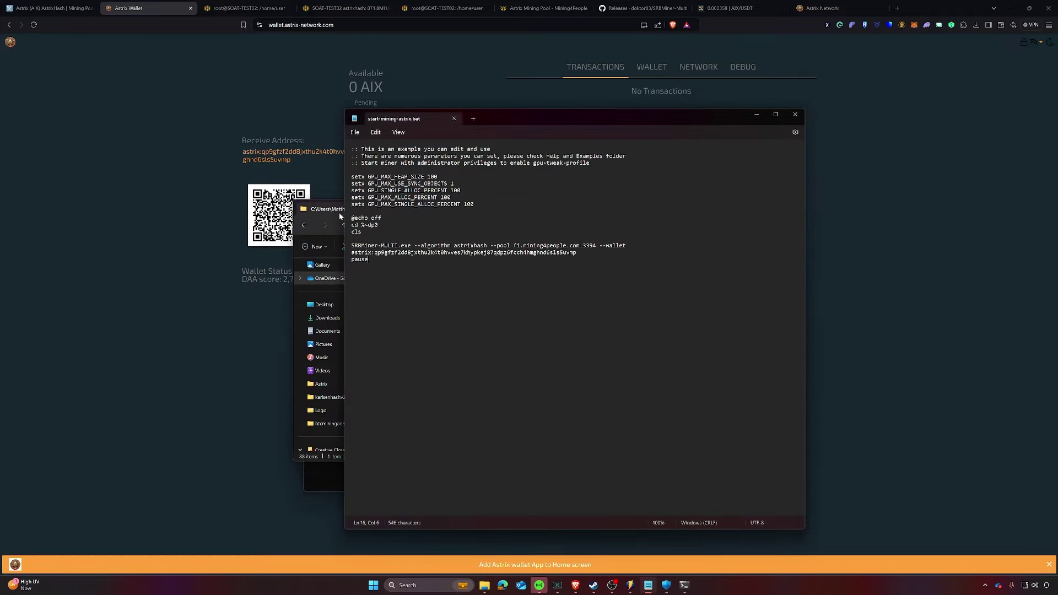
{"action": "left_click_drag", "start_coordinate": [340, 216], "coordinate": [471, 226]}
{"action": "left_click", "coordinate": [316, 345]}
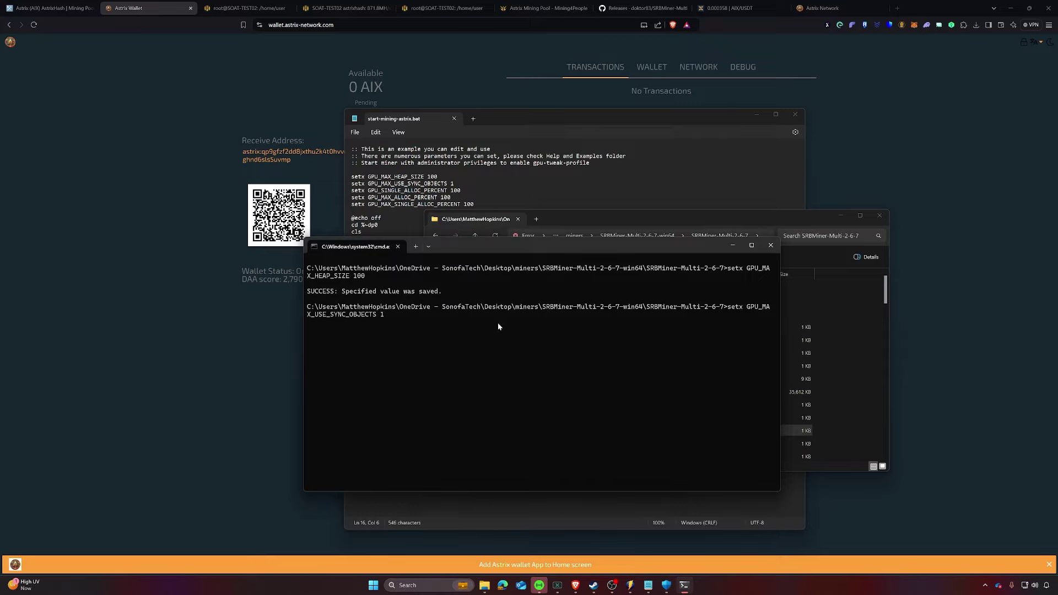
{"action": "left_click", "coordinate": [592, 226]}
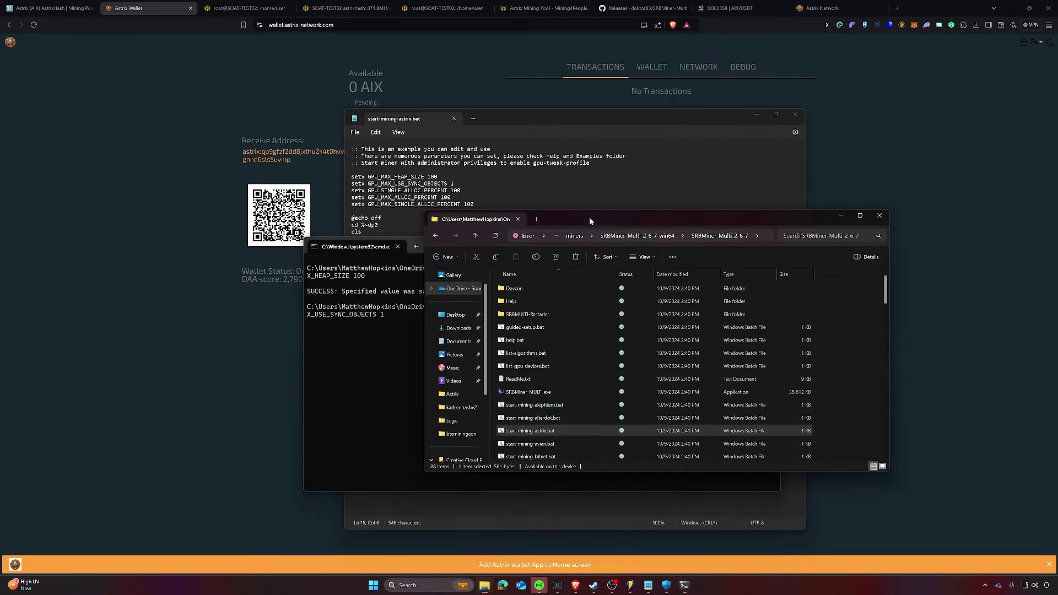
{"action": "left_click", "coordinate": [454, 183]}
{"action": "left_click_drag", "start_coordinate": [351, 177], "coordinate": [352, 211]}
Step: Compare those lines against the setx commands shown in the command window output
{"action": "left_click", "coordinate": [326, 373]}
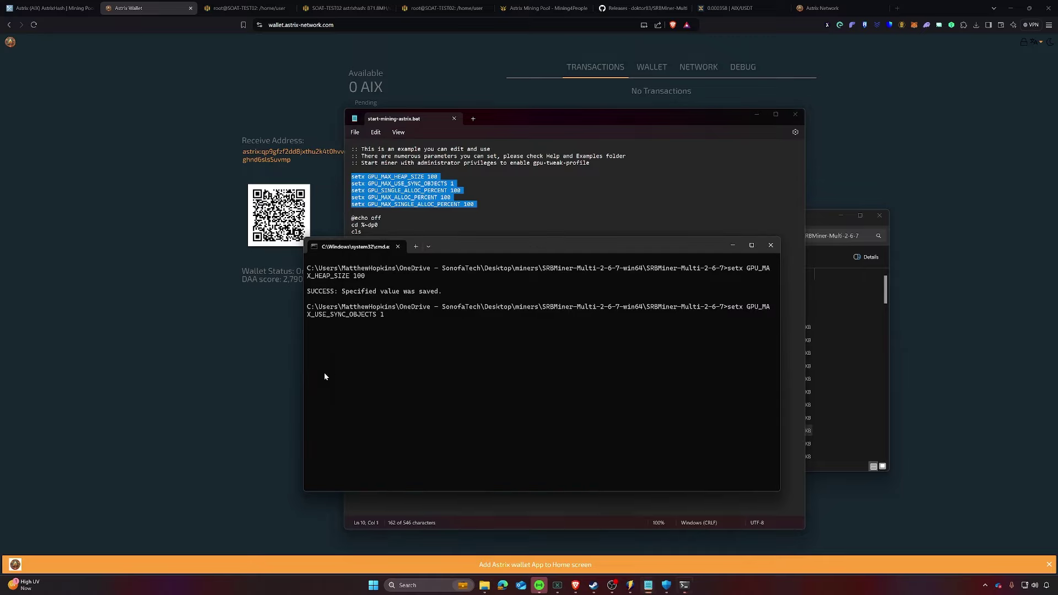
{"action": "left_click", "coordinate": [451, 197]}
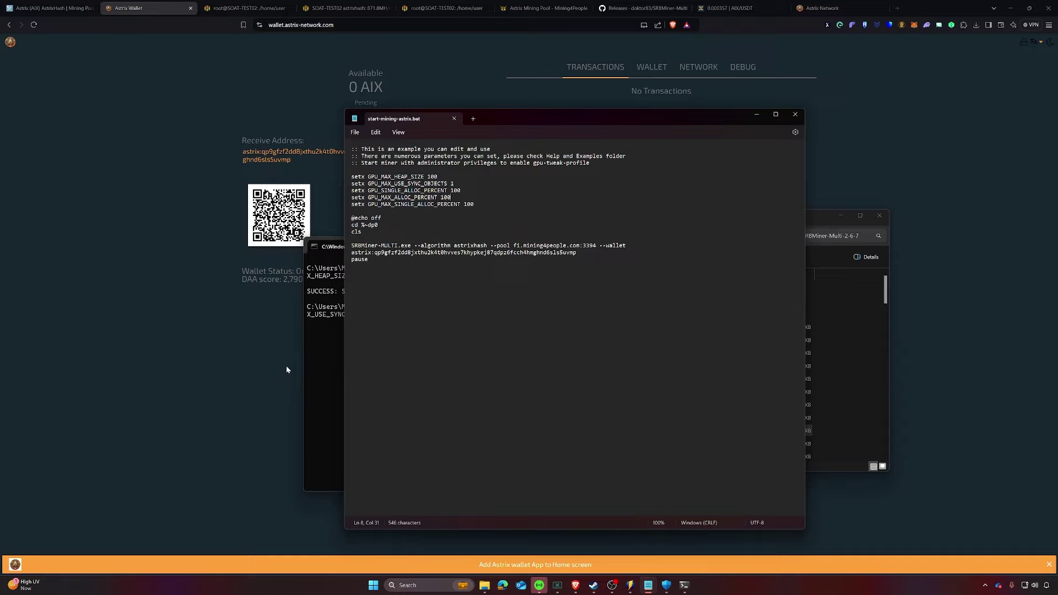
{"action": "left_click", "coordinate": [325, 369]}
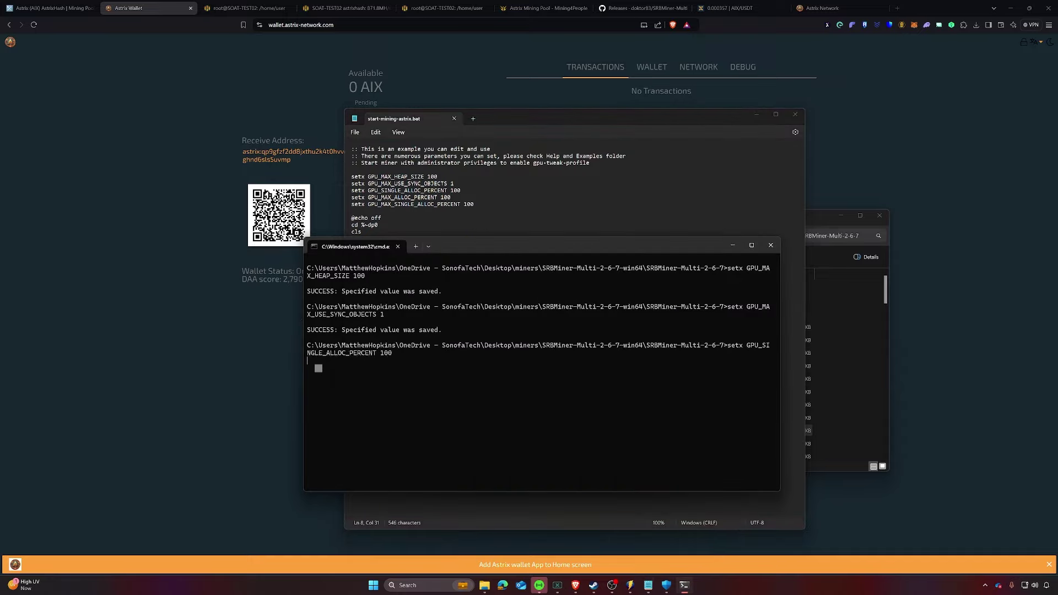
{"action": "left_click_drag", "start_coordinate": [408, 361], "coordinate": [320, 269]}
Step: View SOAT-TEST02's srbminer log in Hive OS: 871.21 MH/s total, 18 shares accepted
{"action": "left_click", "coordinate": [242, 8]}
{"action": "left_click", "coordinate": [317, 7]}
{"action": "left_click", "coordinate": [435, 8]}
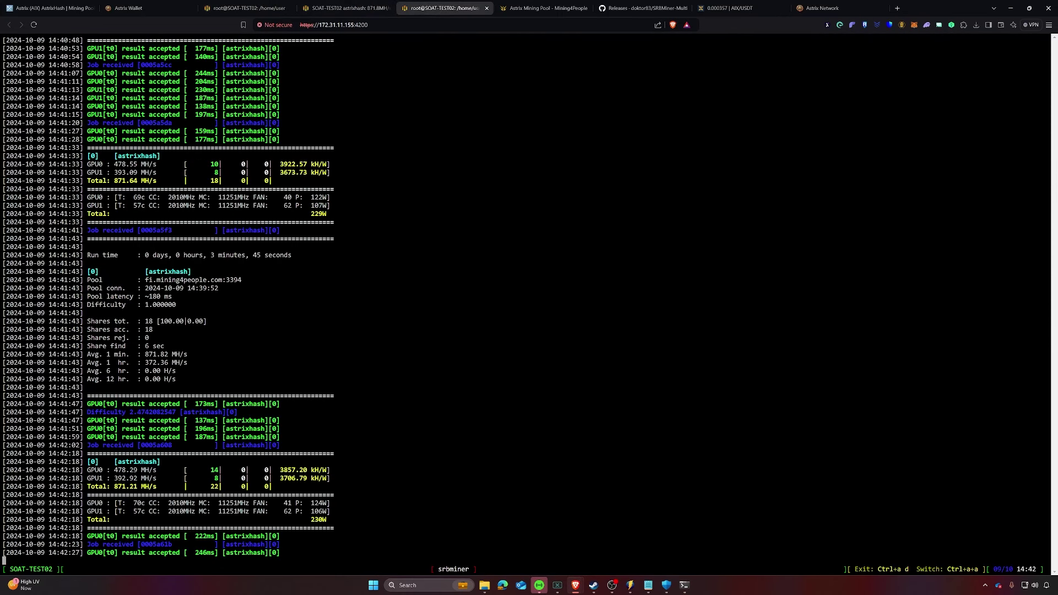
Step: Dismiss the command window and return to the Astrix Wallet page, still at 0 AIX
{"action": "left_click", "coordinate": [684, 585]}
{"action": "left_click", "coordinate": [559, 437]}
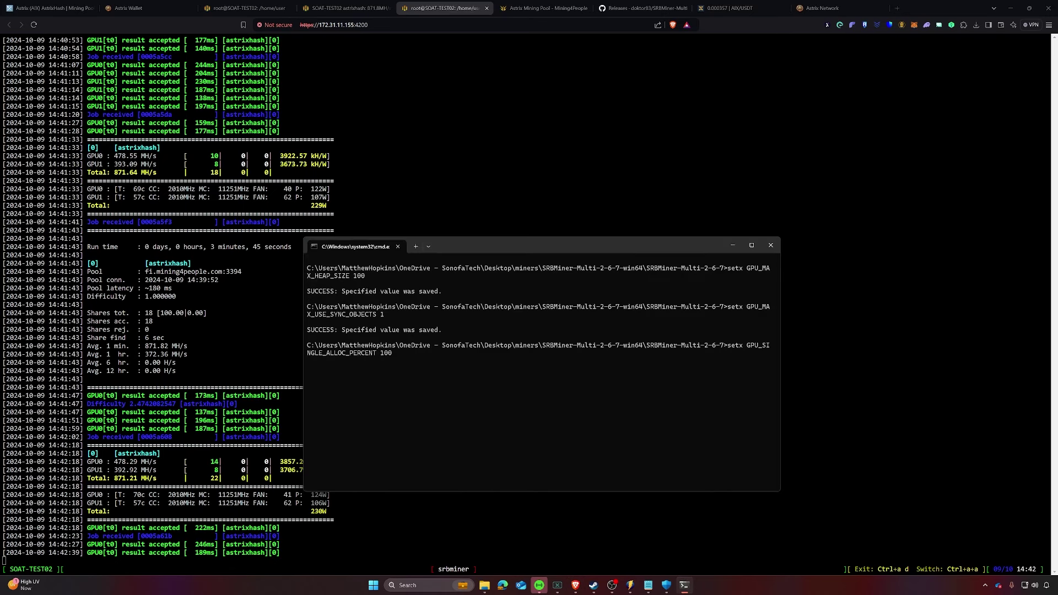
{"action": "key", "text": "alt+Tab"}
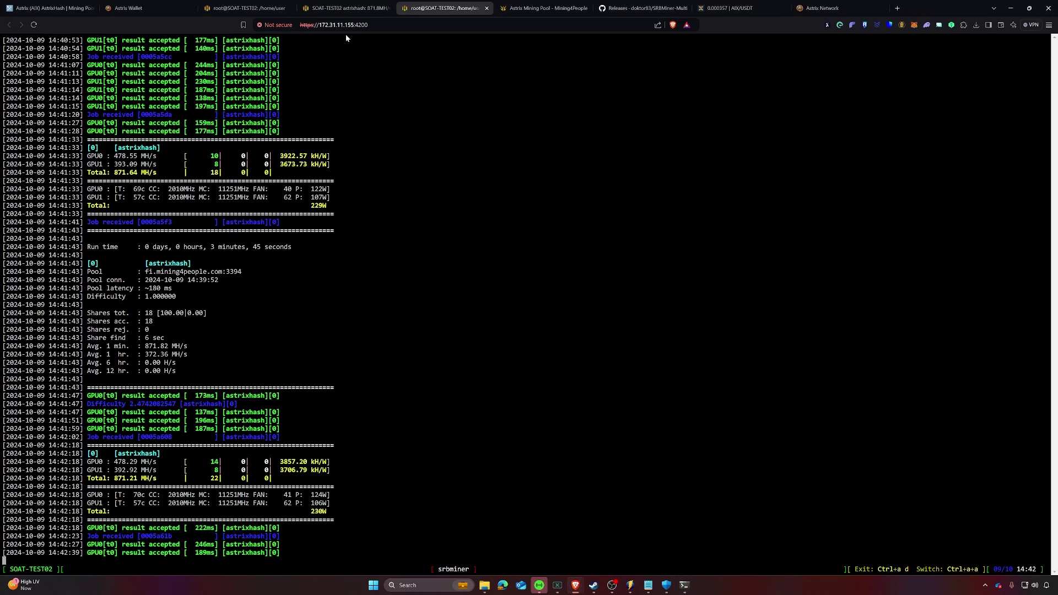
{"action": "left_click", "coordinate": [148, 9]}
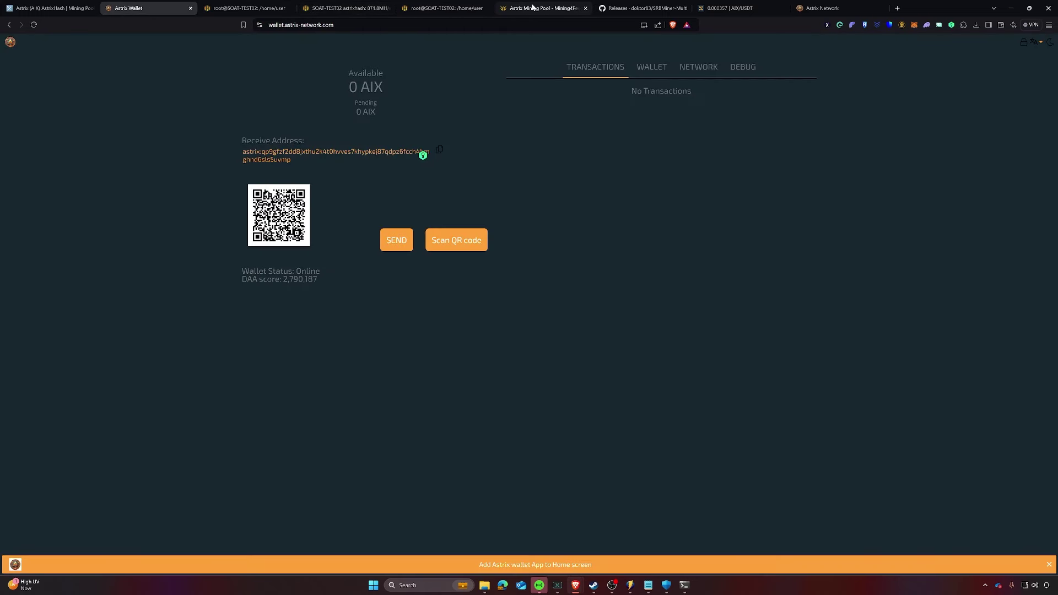
Step: Look up the wallet address on Mining4People and find worker SOAT-TEST02 at 491.5 MH/s
{"action": "left_click", "coordinate": [532, 7]}
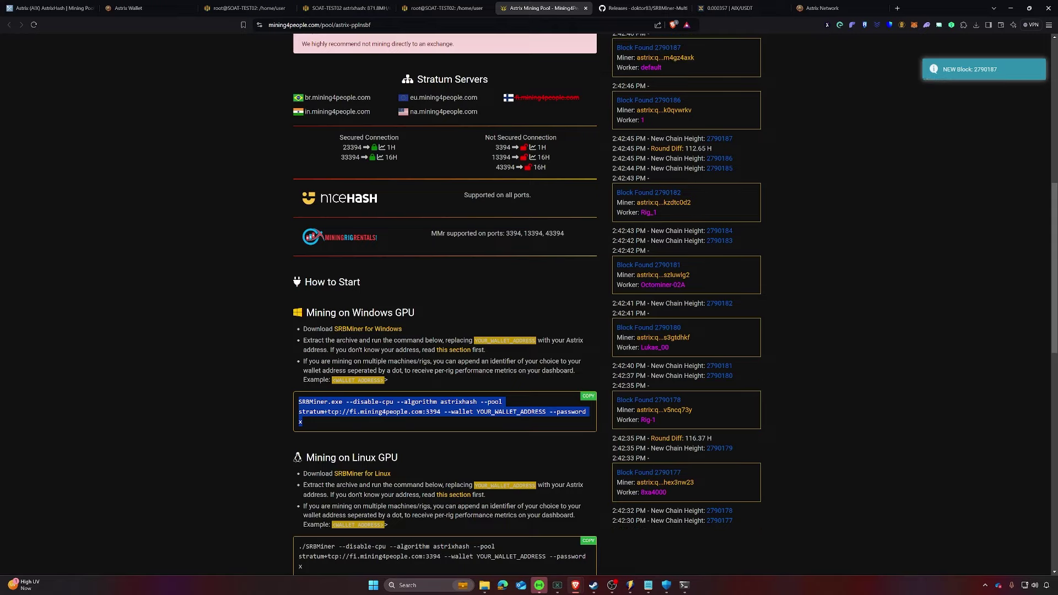
{"action": "scroll", "coordinate": [444, 220], "scroll_direction": "up", "scroll_amount": 8}
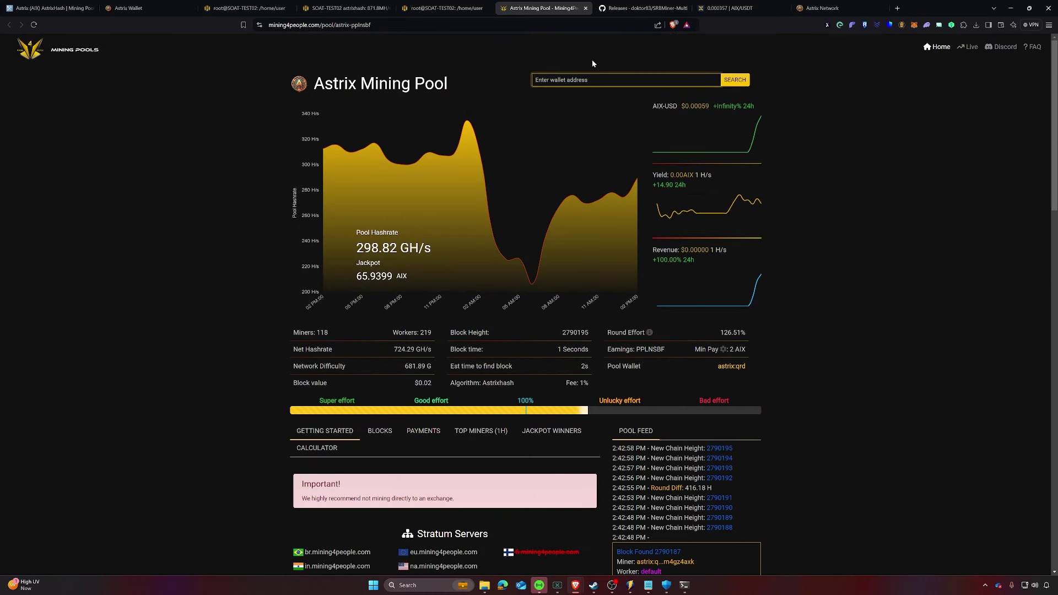
{"action": "left_click", "coordinate": [596, 80]}
{"action": "type", "text": "astrix:qp9gfzf2dd8jxthu2k4t0hvves7khypkej87qdpz6fcch4hmghnd6sls5uvmp"}
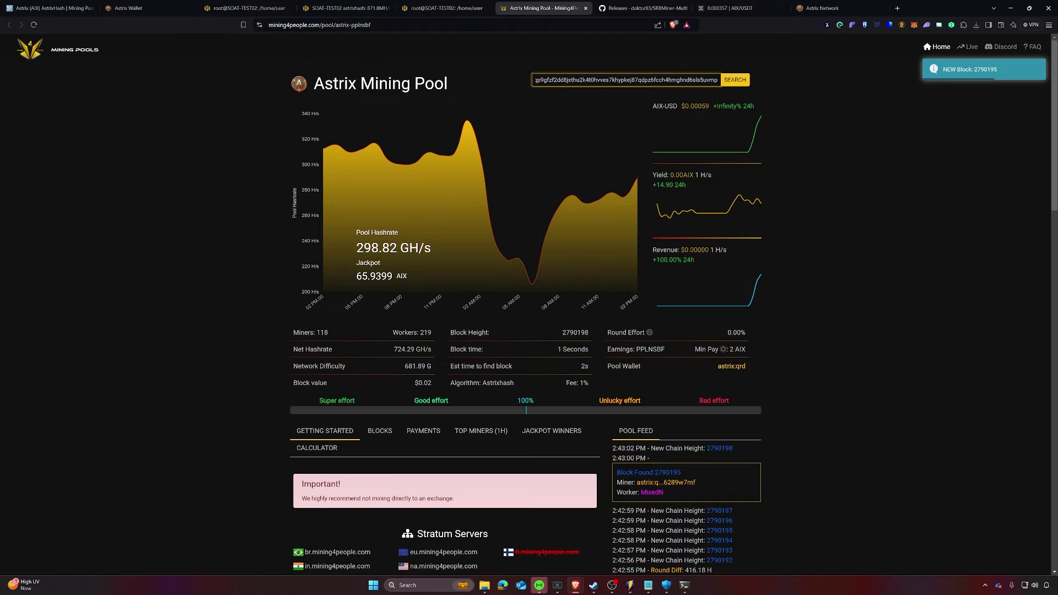
{"action": "left_click", "coordinate": [734, 80]}
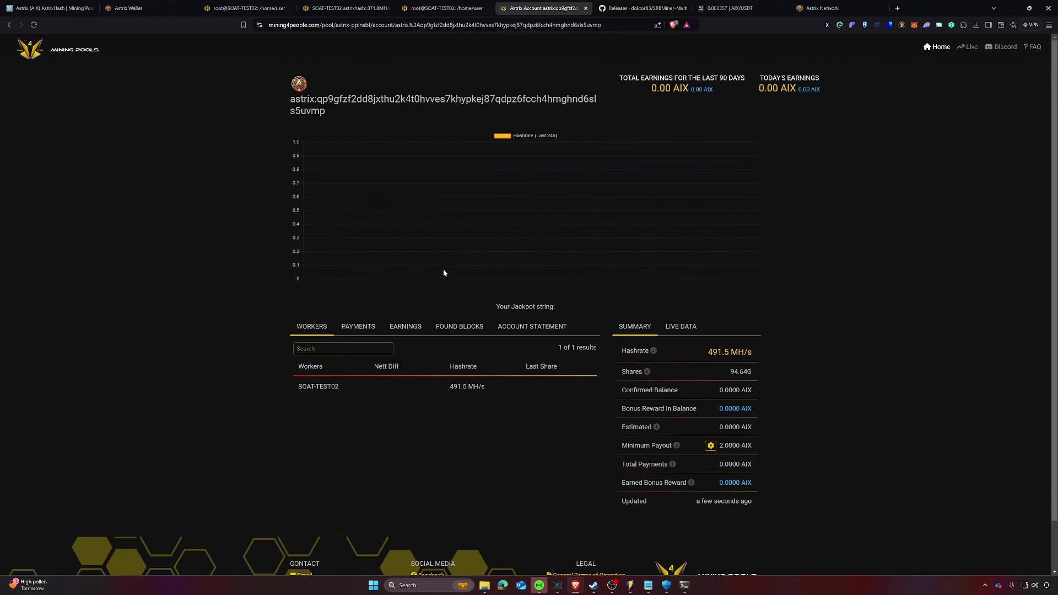
{"action": "scroll", "coordinate": [442, 269], "scroll_direction": "down", "scroll_amount": 1}
{"action": "scroll", "coordinate": [442, 269], "scroll_direction": "up", "scroll_amount": 1}
{"action": "left_click_drag", "start_coordinate": [299, 389], "coordinate": [345, 390]}
{"action": "left_click", "coordinate": [345, 388]}
Step: Check the rig's shell and dashboard tabs, then go back to the Astrix PPLNSBF pool page
{"action": "left_click", "coordinate": [447, 9]}
{"action": "left_click", "coordinate": [347, 8]}
{"action": "left_click", "coordinate": [549, 12]}
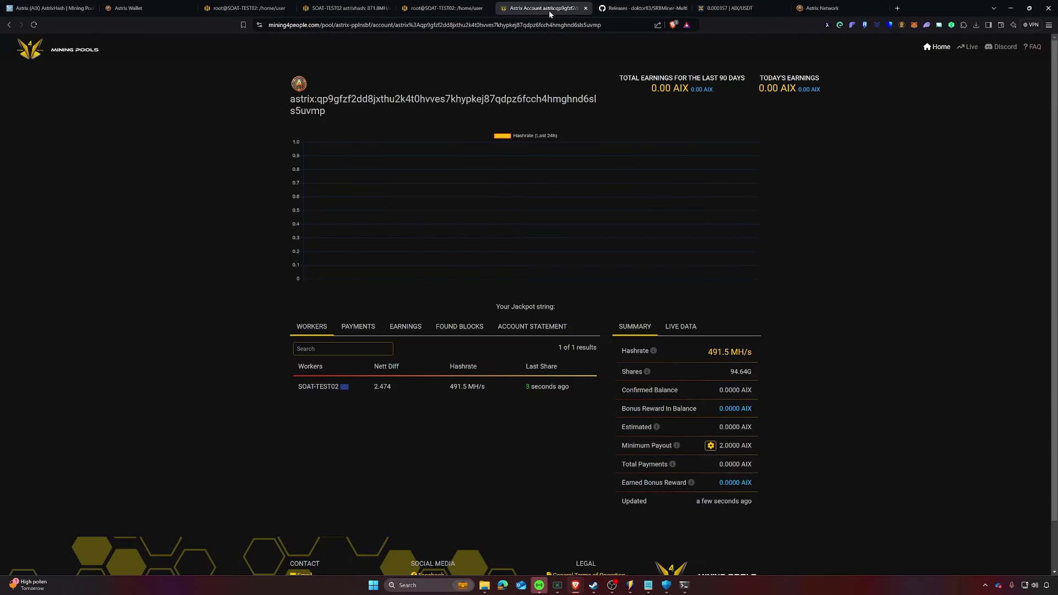
{"action": "left_click", "coordinate": [7, 25]}
{"action": "scroll", "coordinate": [365, 284], "scroll_direction": "down", "scroll_amount": 4}
{"action": "scroll", "coordinate": [364, 284], "scroll_direction": "up", "scroll_amount": 4}
{"action": "scroll", "coordinate": [564, 361], "scroll_direction": "down", "scroll_amount": 1}
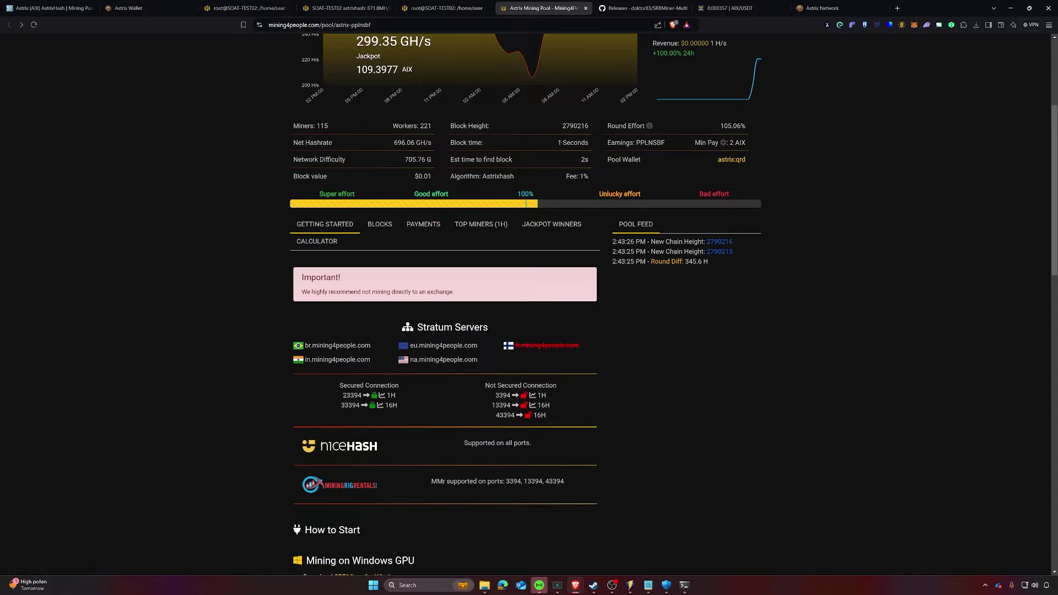
{"action": "scroll", "coordinate": [465, 332], "scroll_direction": "down", "scroll_amount": 2}
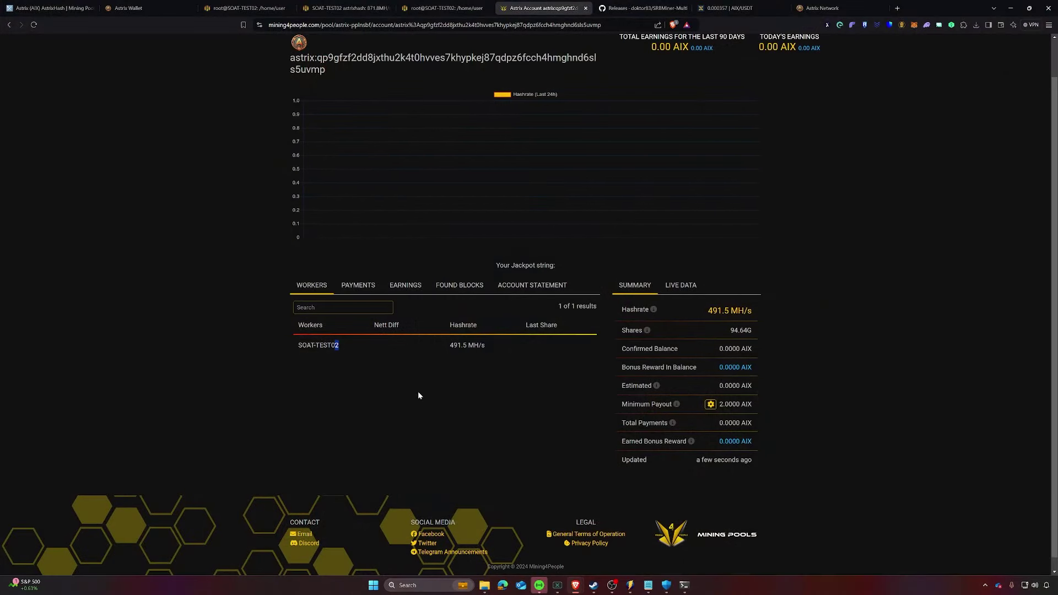
{"action": "scroll", "coordinate": [418, 395], "scroll_direction": "up", "scroll_amount": 1}
{"action": "scroll", "coordinate": [386, 405], "scroll_direction": "up", "scroll_amount": 1}
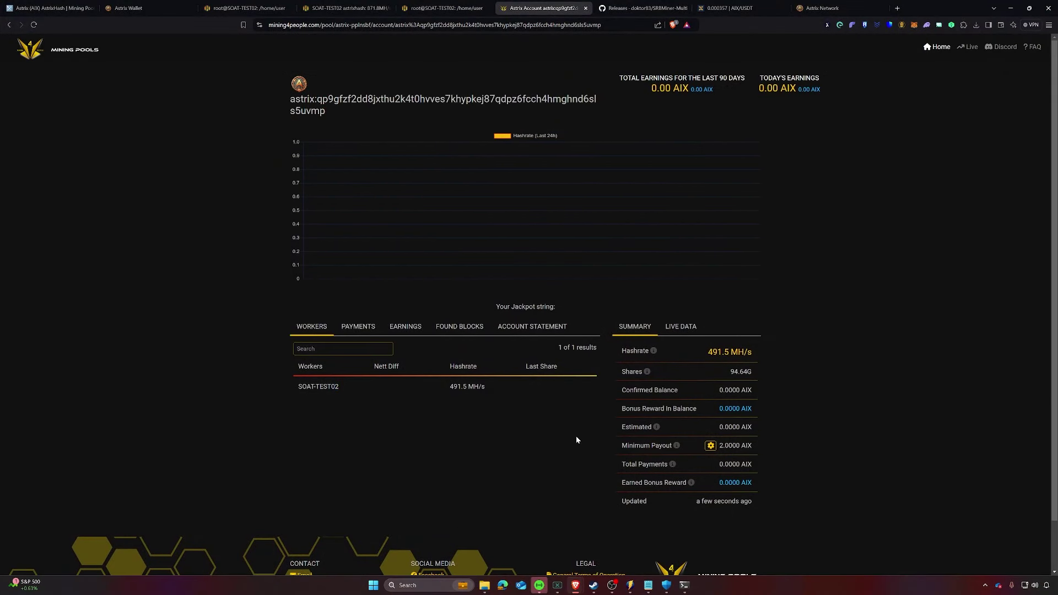
Step: Highlight the trailing 2 in the SOAT-TEST02 worker name, then clear the selection
{"action": "left_click_drag", "start_coordinate": [348, 386], "coordinate": [346, 390]}
{"action": "left_click", "coordinate": [374, 410]}
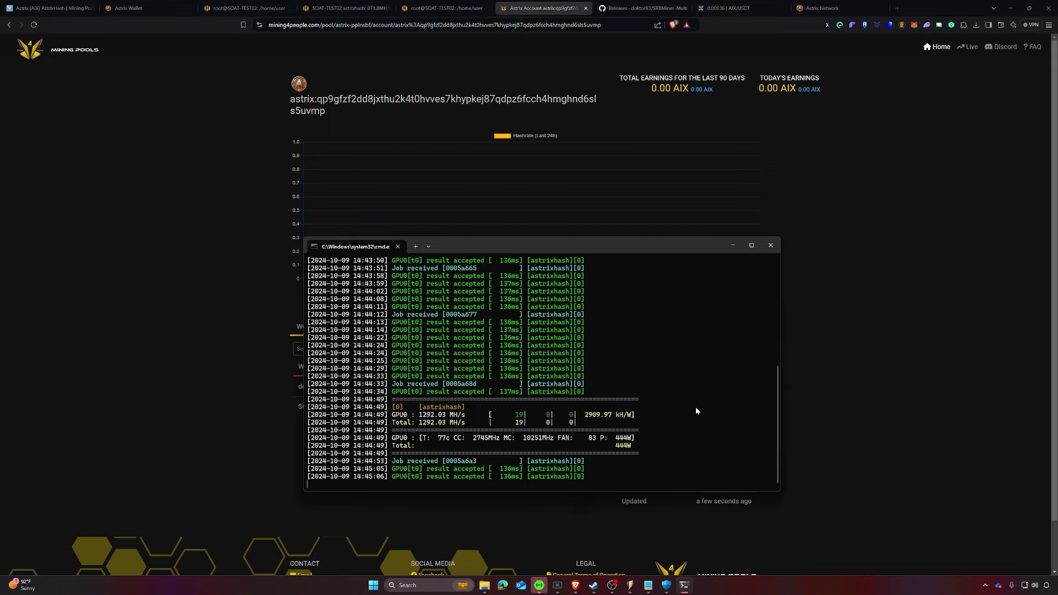
Step: Inspect the default worker's entry and its 1.000 difficulty on the pool account page
{"action": "left_click", "coordinate": [882, 316]}
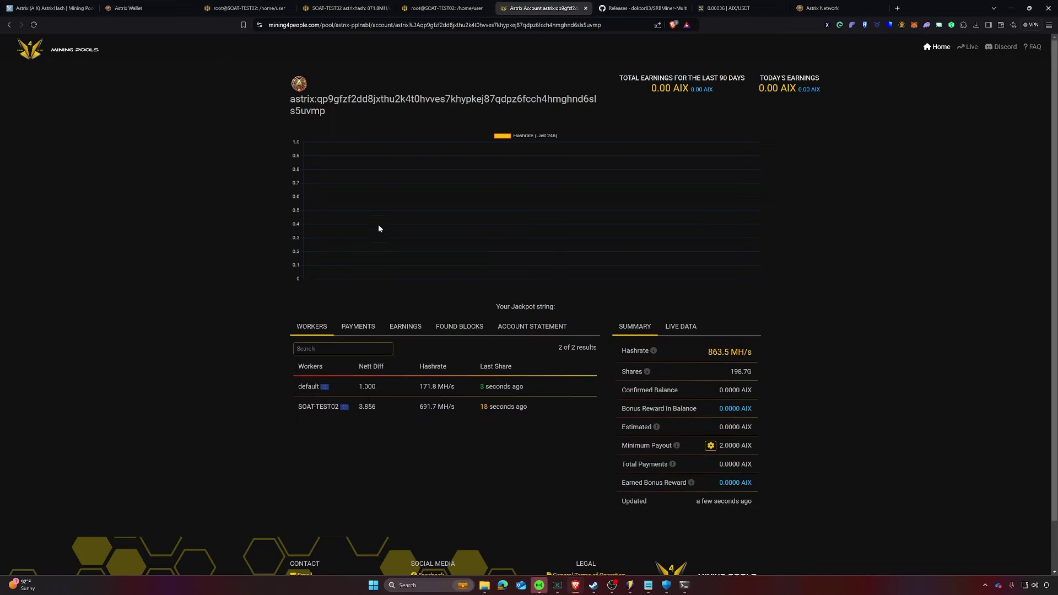
{"action": "double_click", "coordinate": [367, 387]}
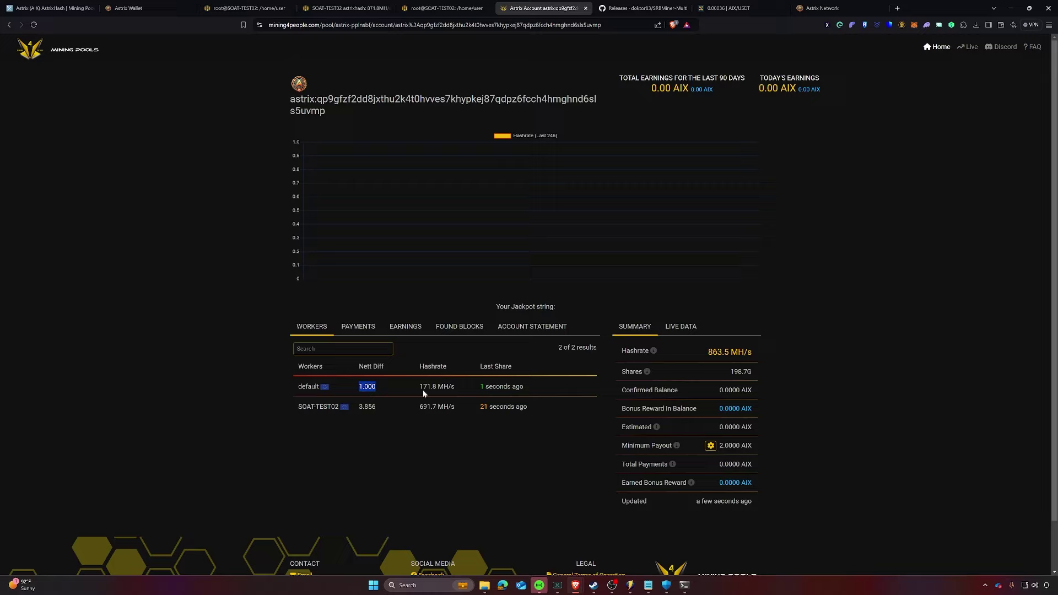
{"action": "double_click", "coordinate": [307, 386]}
Step: Check the wallet address line in start-mining-astrix.bat, then return to the pool page
{"action": "mouse_move", "coordinate": [648, 585]}
{"action": "left_click", "coordinate": [653, 541]}
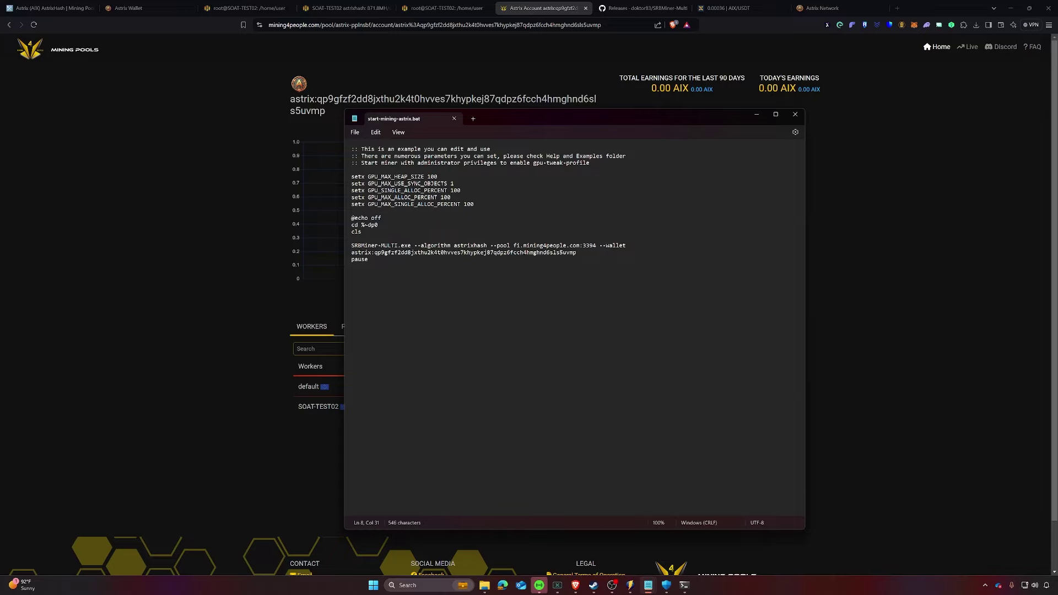
{"action": "left_click", "coordinate": [576, 253]}
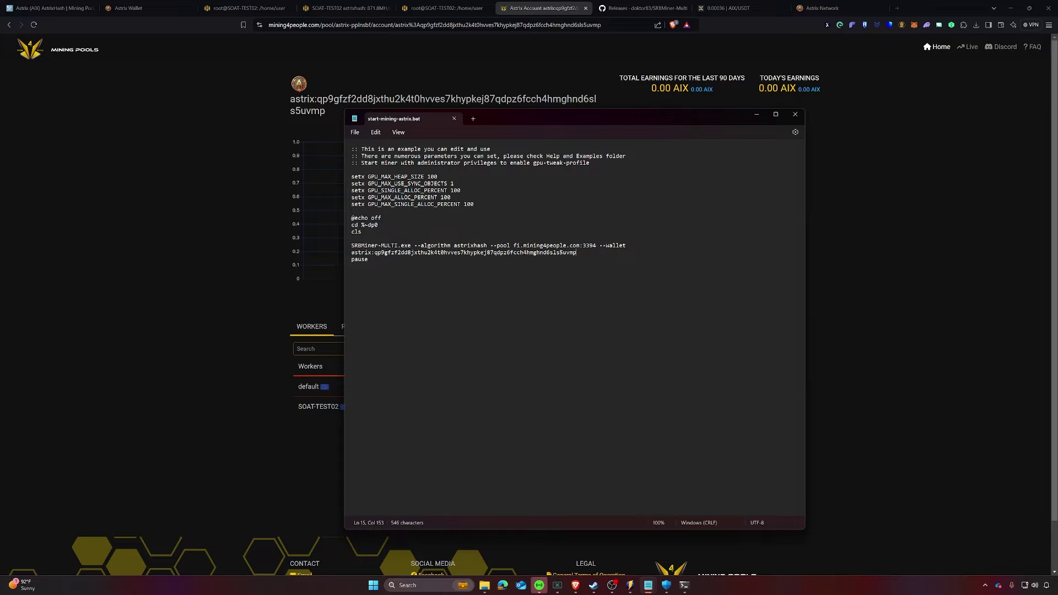
{"action": "left_click", "coordinate": [222, 319]}
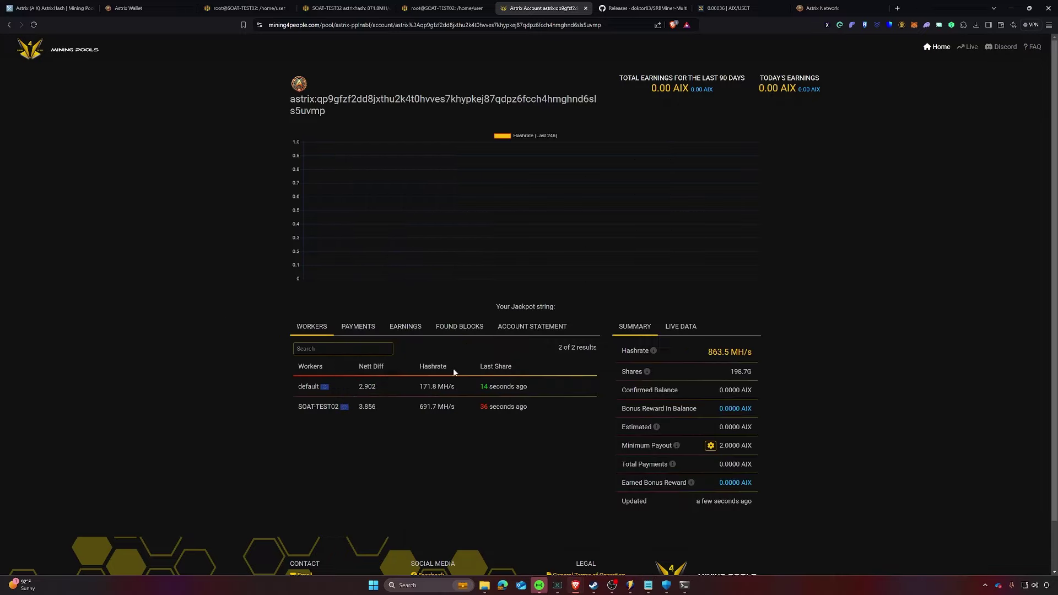
Step: Go back to the pool's main page and scroll through it
{"action": "left_click", "coordinate": [10, 25]}
{"action": "scroll", "coordinate": [462, 417], "scroll_direction": "down", "scroll_amount": 6}
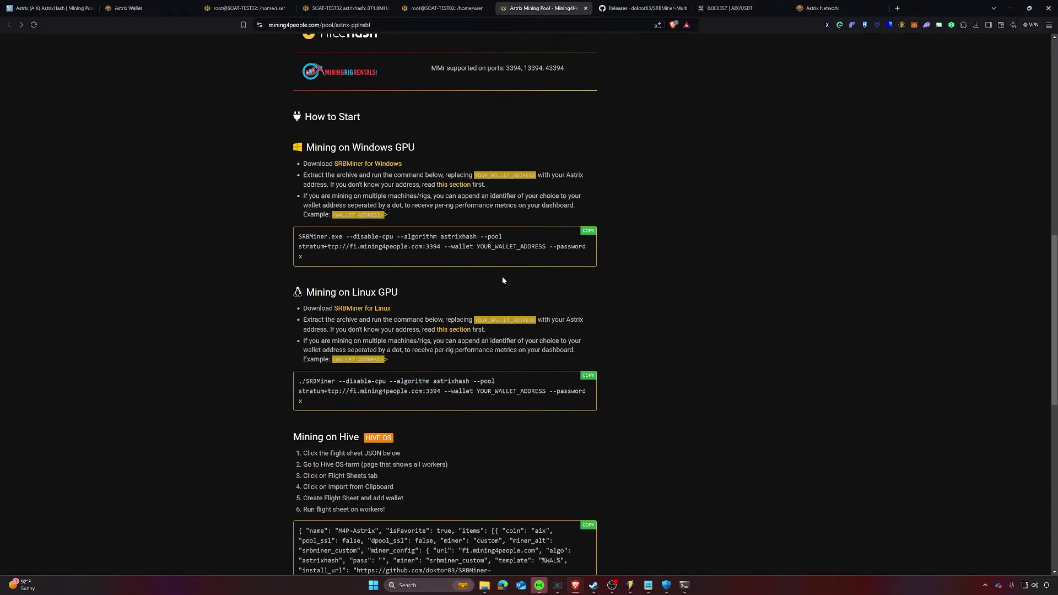
{"action": "scroll", "coordinate": [439, 398], "scroll_direction": "down", "scroll_amount": 3}
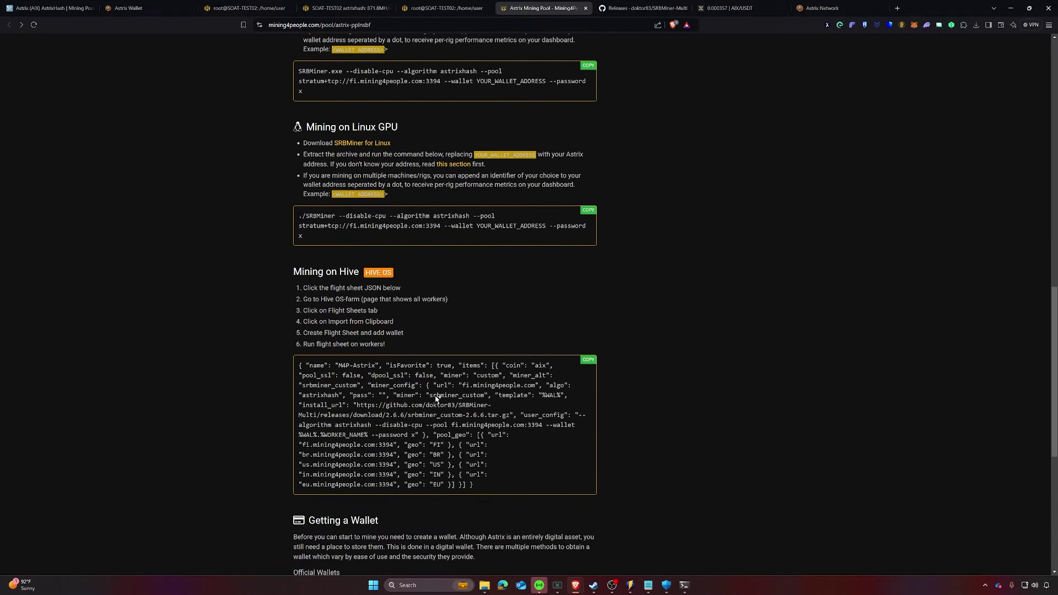
{"action": "scroll", "coordinate": [460, 343], "scroll_direction": "up", "scroll_amount": 11}
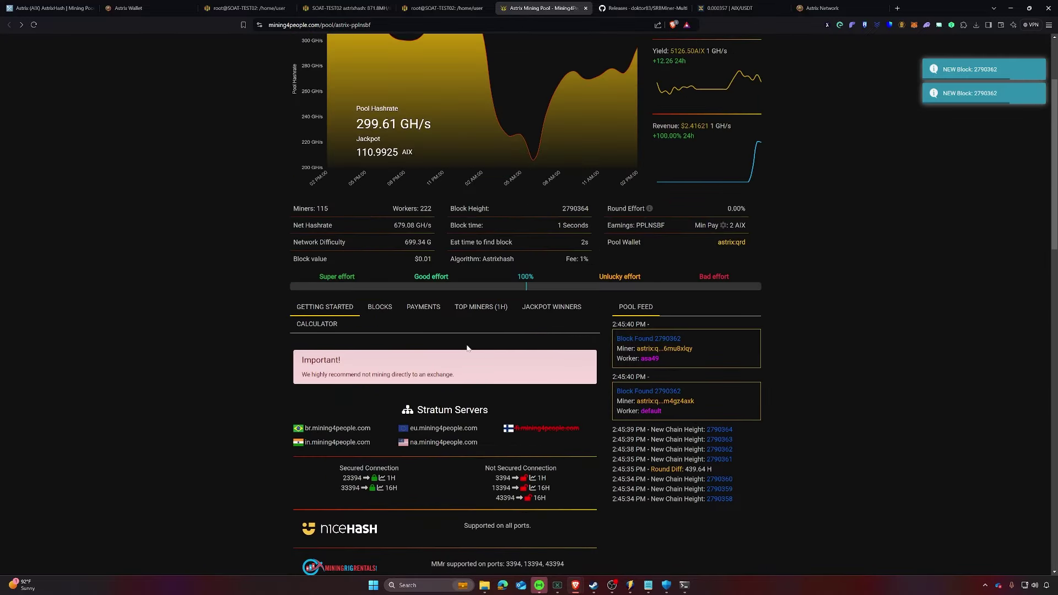
{"action": "scroll", "coordinate": [468, 348], "scroll_direction": "up", "scroll_amount": 2}
Step: Open the Parameters document in the SRBMiner-Multi GitHub repository
{"action": "key", "text": "ctrl+Tab"}
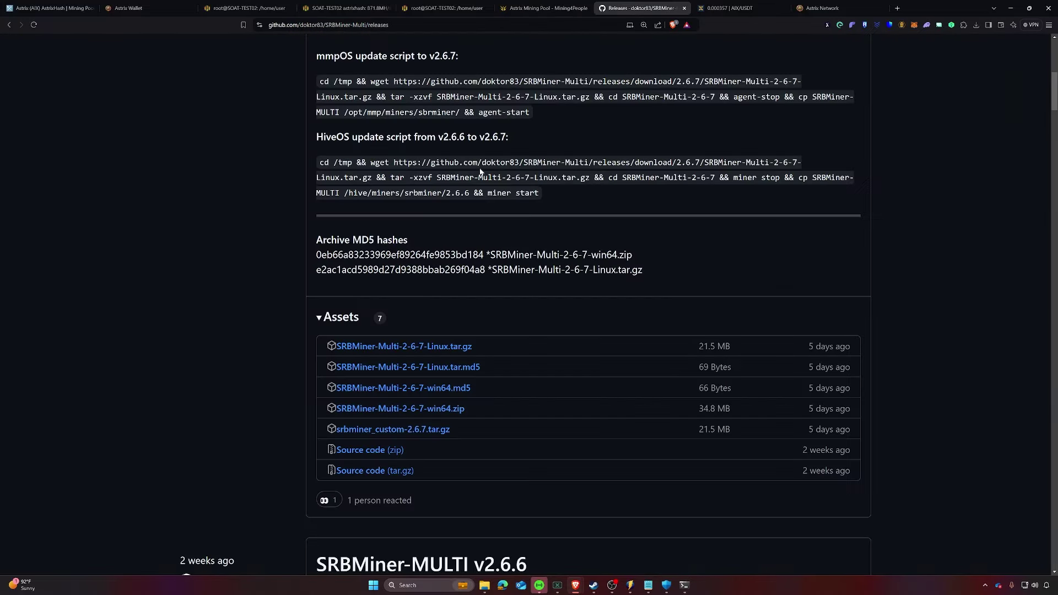
{"action": "scroll", "coordinate": [72, 108], "scroll_direction": "up", "scroll_amount": 8}
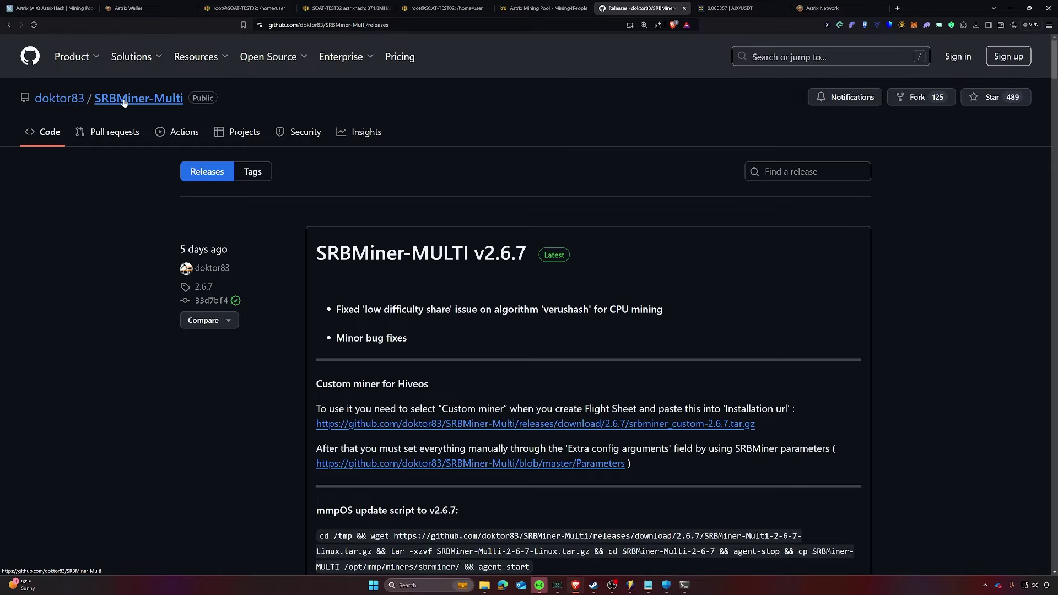
{"action": "left_click", "coordinate": [138, 98]}
{"action": "scroll", "coordinate": [395, 282], "scroll_direction": "down", "scroll_amount": 4}
{"action": "scroll", "coordinate": [395, 285], "scroll_direction": "up", "scroll_amount": 4}
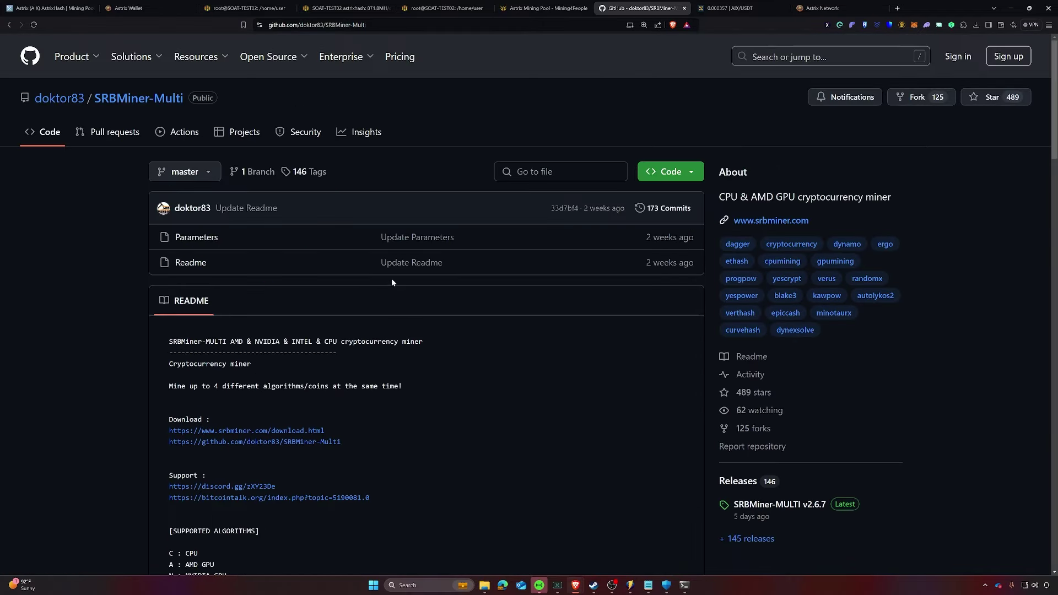
{"action": "left_click", "coordinate": [196, 238]}
{"action": "scroll", "coordinate": [623, 330], "scroll_direction": "down", "scroll_amount": 8}
Step: Search the page for 'worker' and highlight the --worker option on line 112
{"action": "key", "text": "ctrl+f"}
{"action": "type", "text": "worker"}
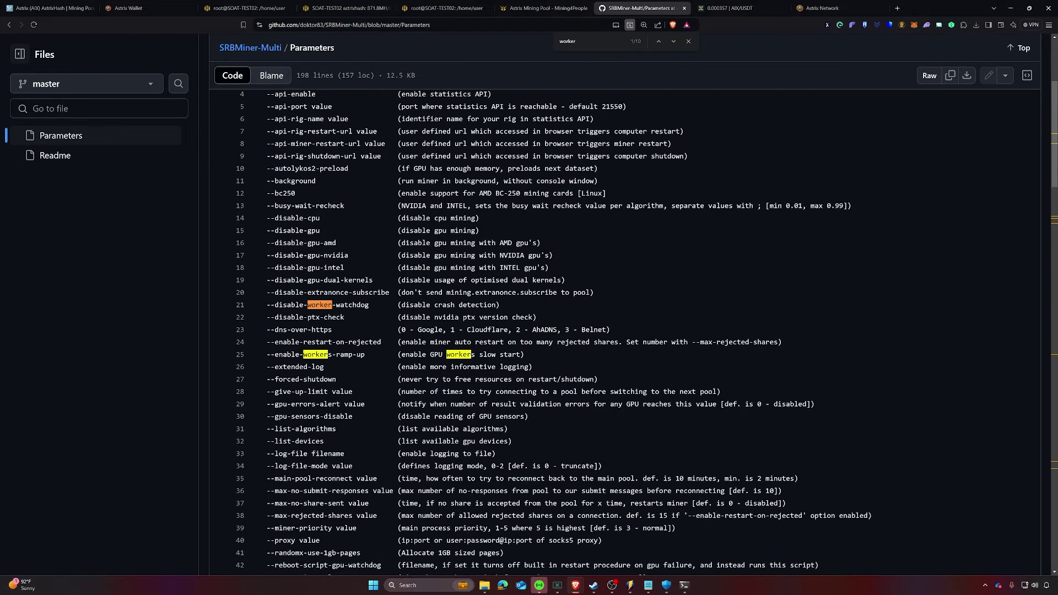
{"action": "key", "text": "Return"}
{"action": "key", "text": "Return"}
{"action": "key", "text": "Return"}
{"action": "key", "text": "Return"}
{"action": "key", "text": "Return"}
{"action": "key", "text": "Return"}
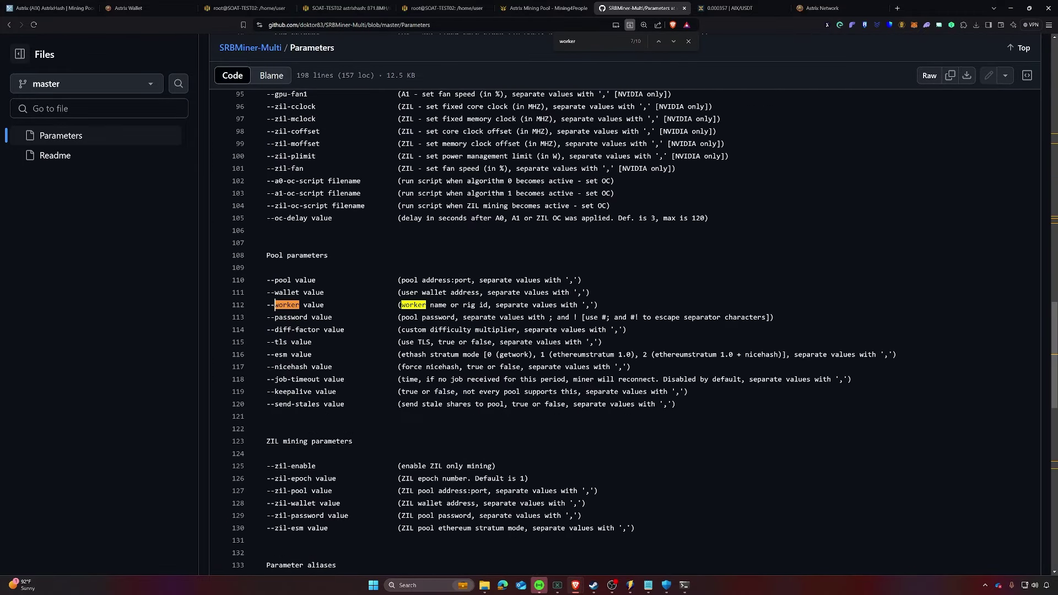
{"action": "left_click_drag", "start_coordinate": [300, 305], "coordinate": [267, 305]}
Step: Add --worker SOAT-4090 to the miner command in start-mining-astrix.bat
{"action": "mouse_move", "coordinate": [649, 585]}
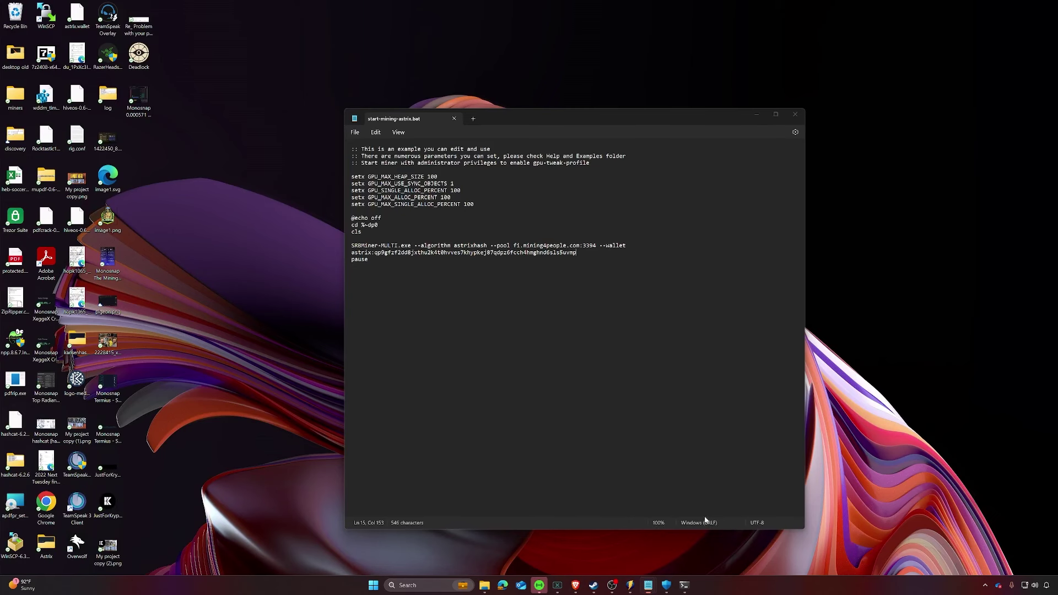
{"action": "left_click", "coordinate": [706, 534]}
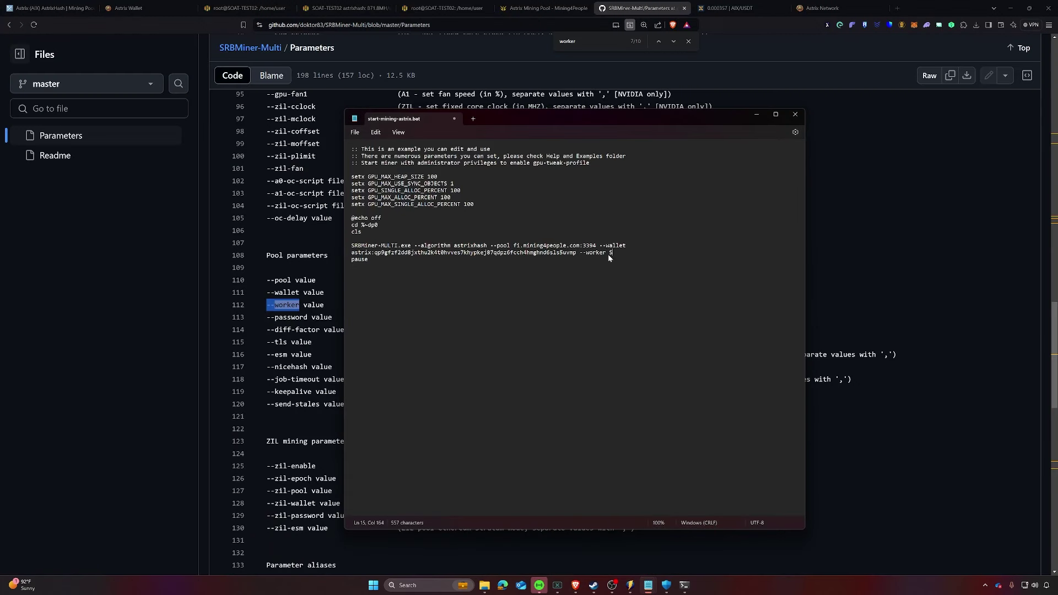
{"action": "type", "text": "-4090"}
{"action": "left_click", "coordinate": [368, 259]}
Step: Check the Windows miner console output, then go back to the Astrix Wallet
{"action": "left_click", "coordinate": [755, 114]}
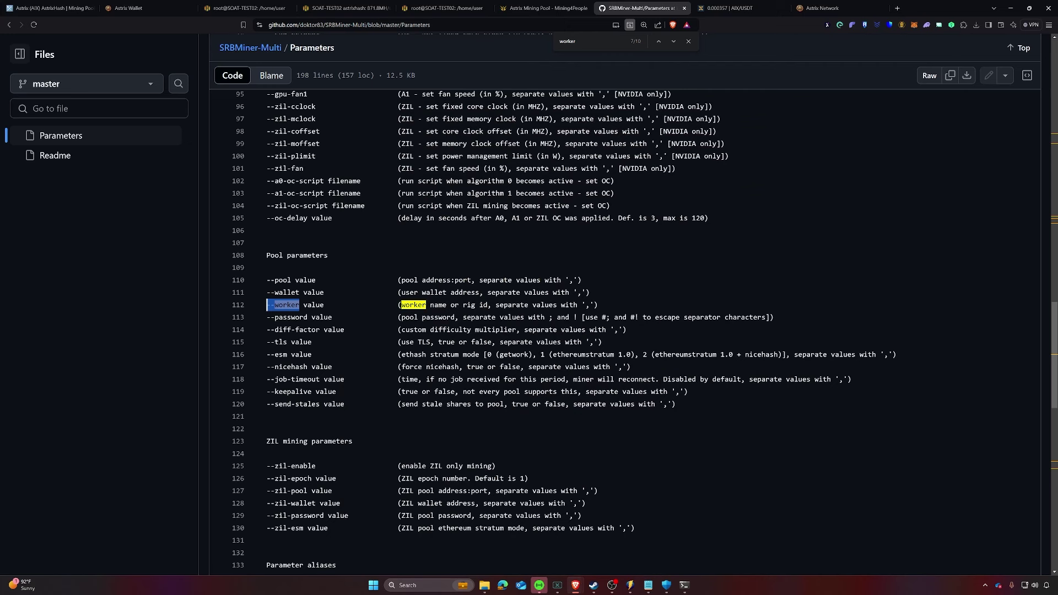
{"action": "left_click", "coordinate": [688, 587]}
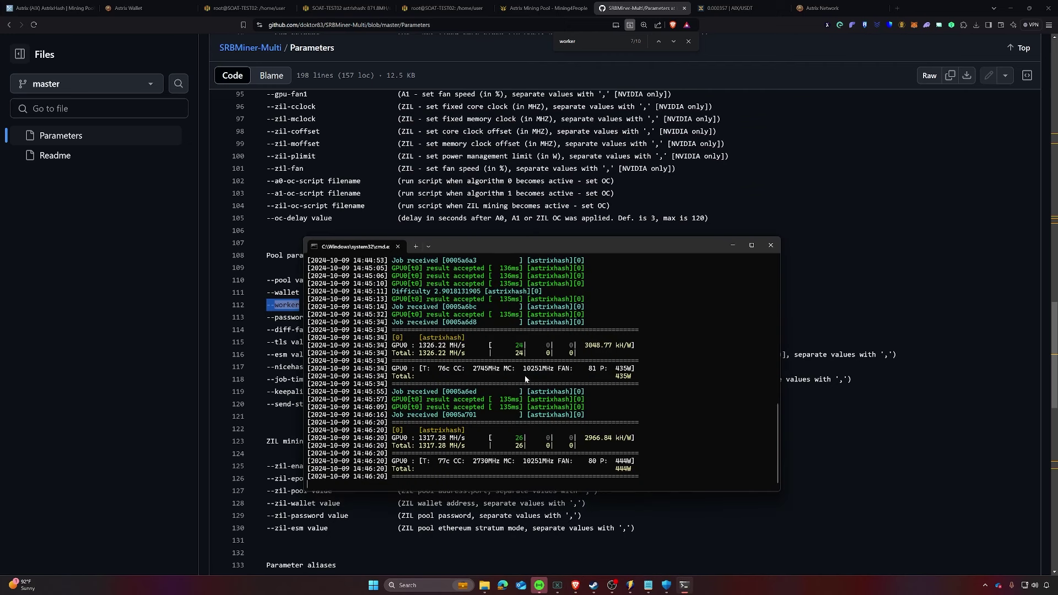
{"action": "left_click", "coordinate": [732, 245]}
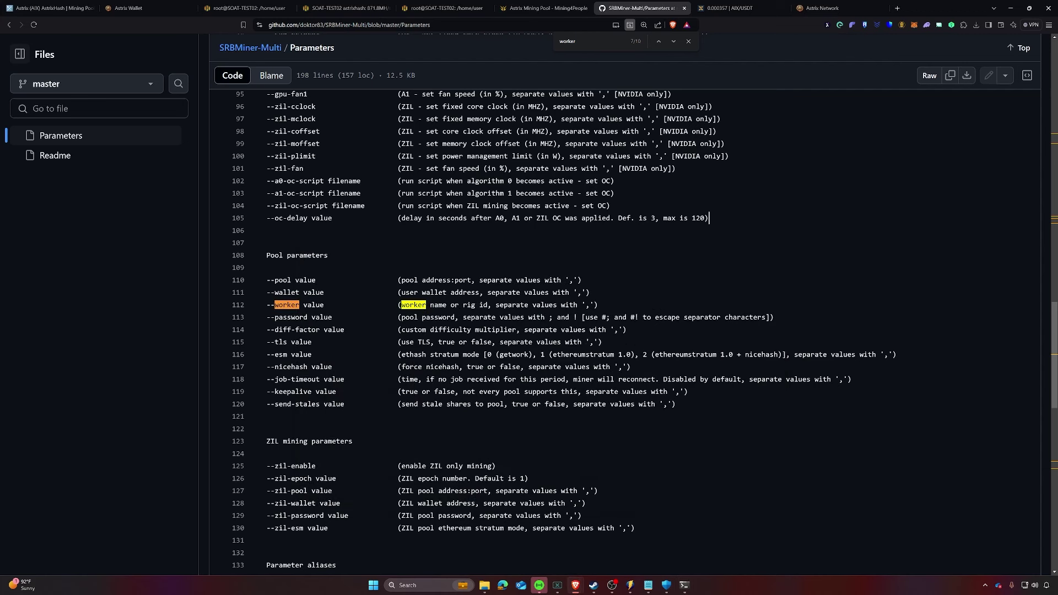
{"action": "left_click", "coordinate": [248, 8]}
{"action": "left_click", "coordinate": [145, 7]}
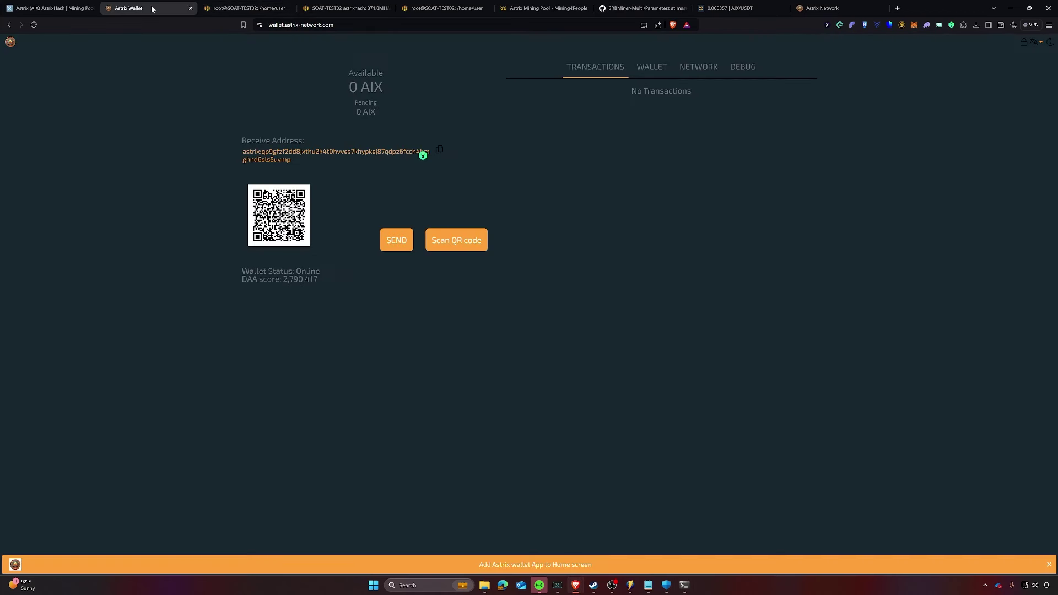
Step: Review the rig's srbminer log and SOAT-TEST02 Hive OS dashboard, then show XeggeX AIX/USDT
{"action": "left_click", "coordinate": [432, 8]}
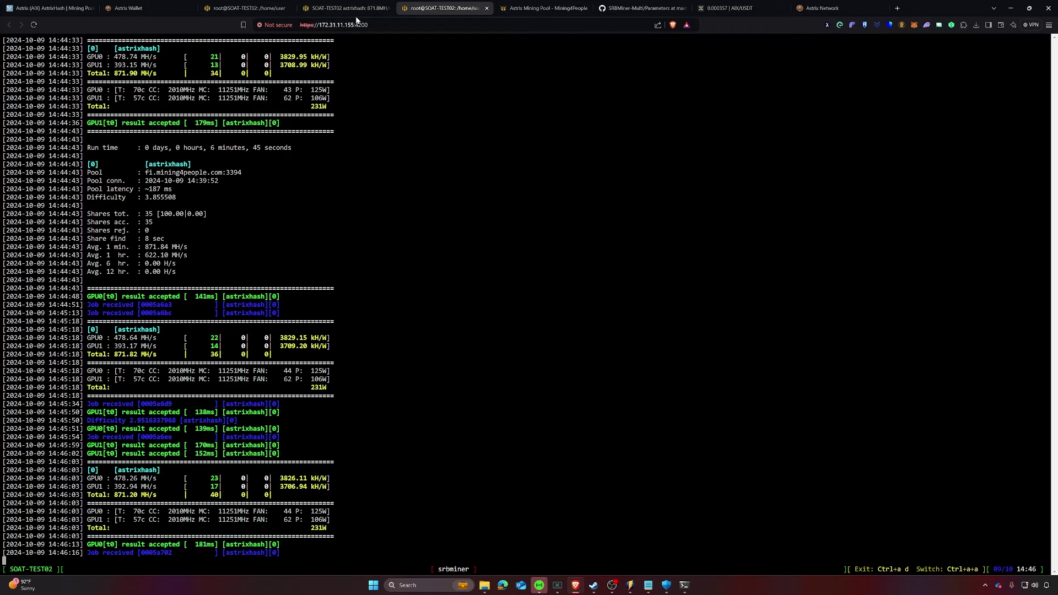
{"action": "left_click", "coordinate": [353, 9]}
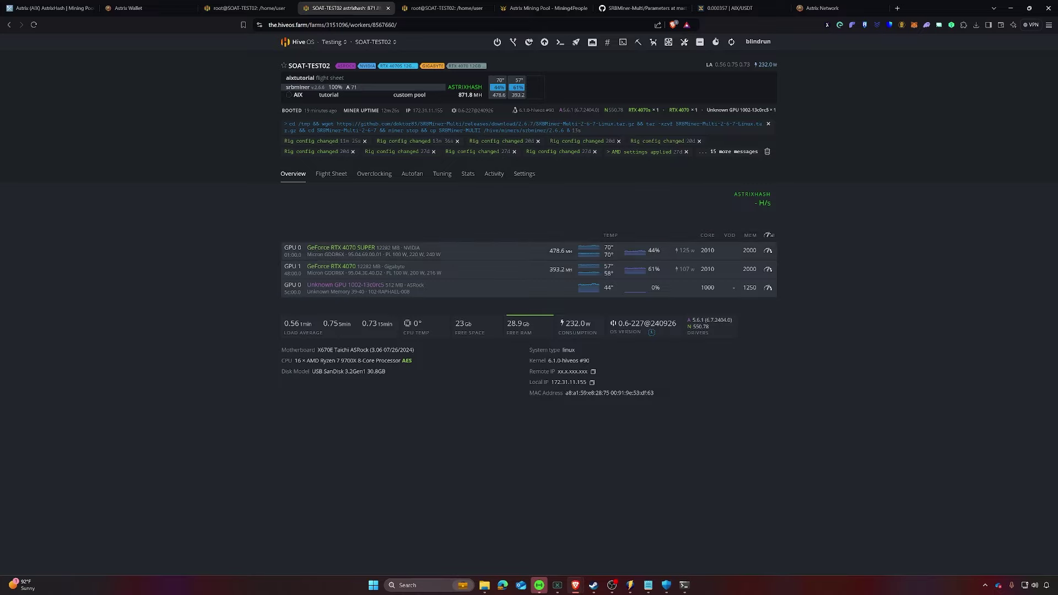
{"action": "left_click", "coordinate": [727, 7]}
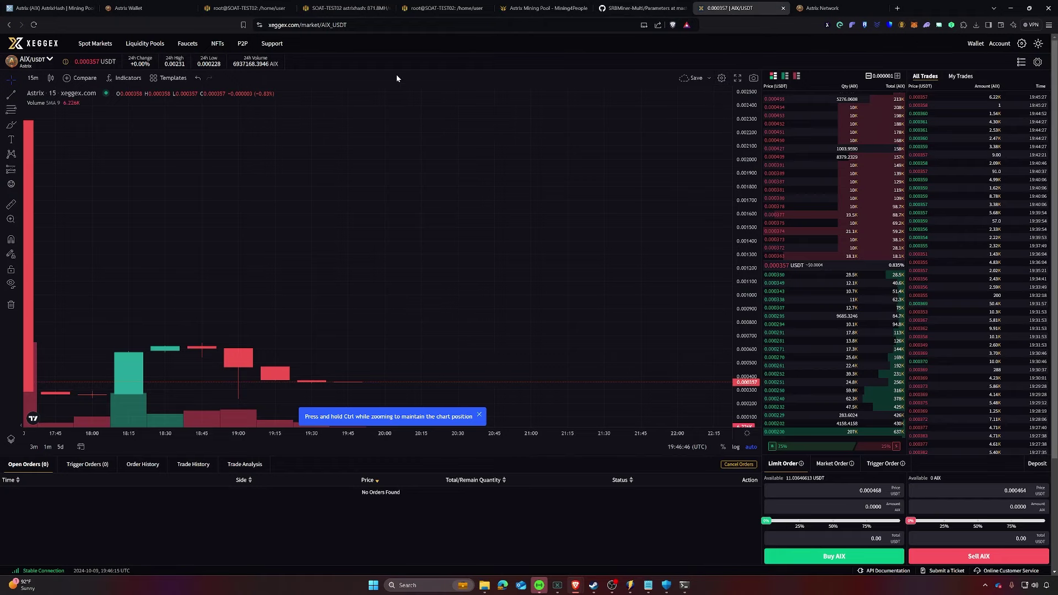
Step: Open the Astrix Wallet's AIX send form, declining the password-save prompt, and focus the recipient field
{"action": "left_click", "coordinate": [131, 8]}
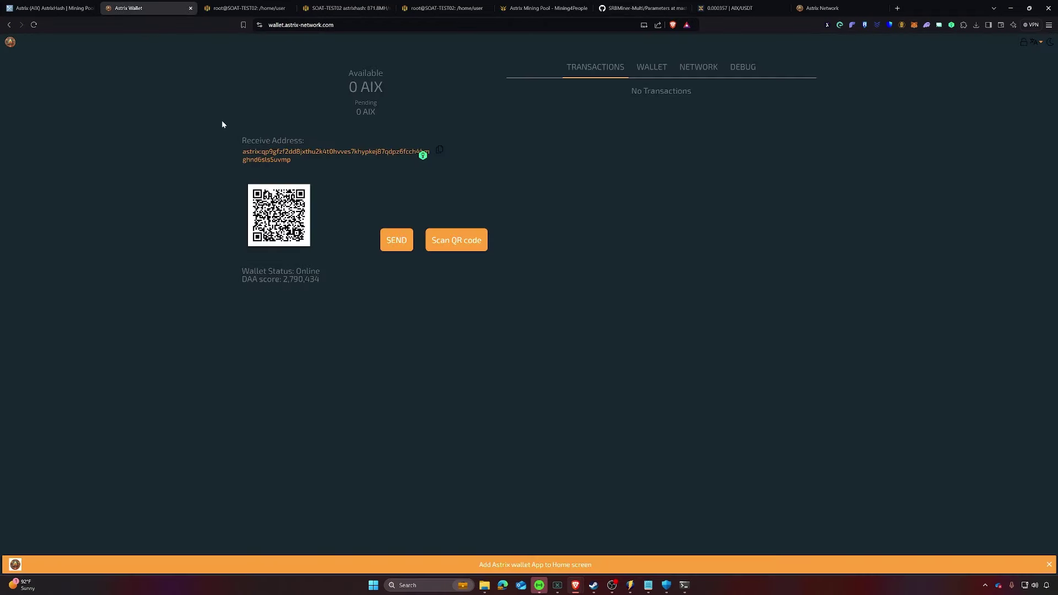
{"action": "left_click", "coordinate": [393, 242]}
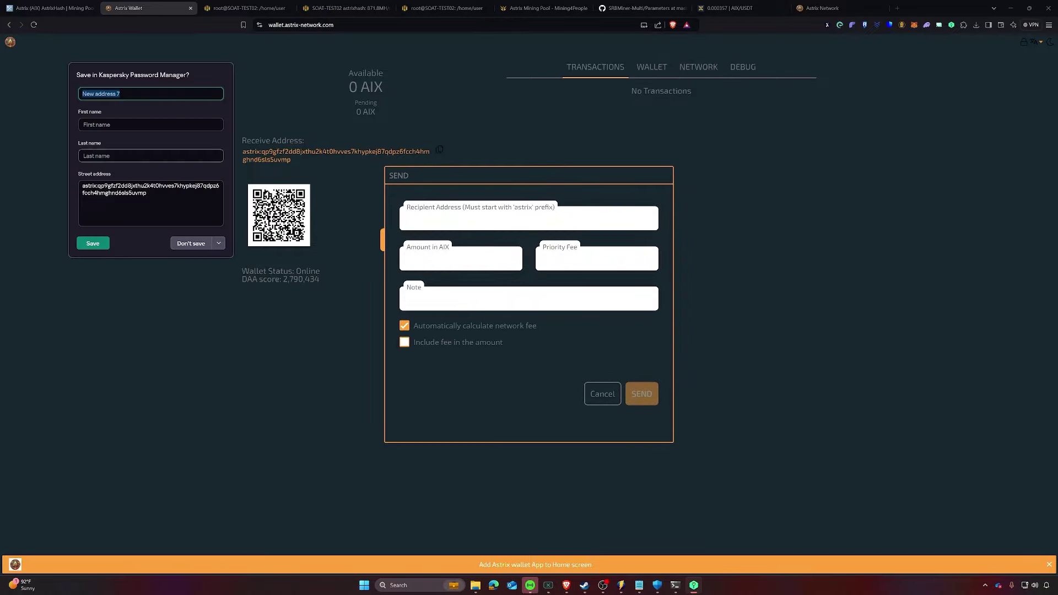
{"action": "left_click", "coordinate": [190, 243]}
{"action": "left_click", "coordinate": [425, 216]}
{"action": "left_click", "coordinate": [736, 10]}
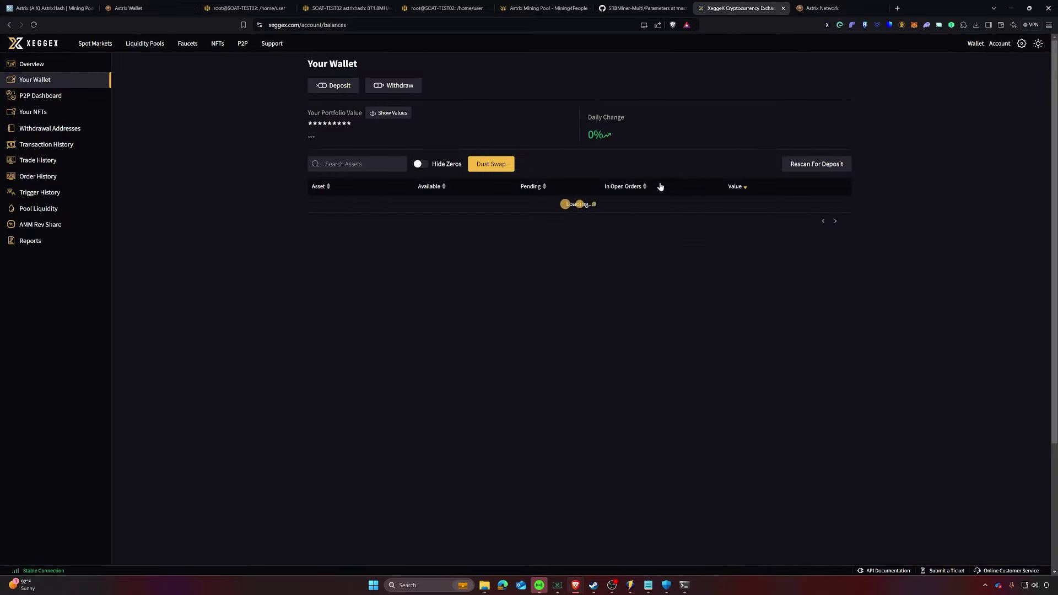
Step: Search the XeggeX wallet assets for 'aix' and open the AIX deposit page
{"action": "left_click", "coordinate": [358, 164]}
{"action": "type", "text": "aix"}
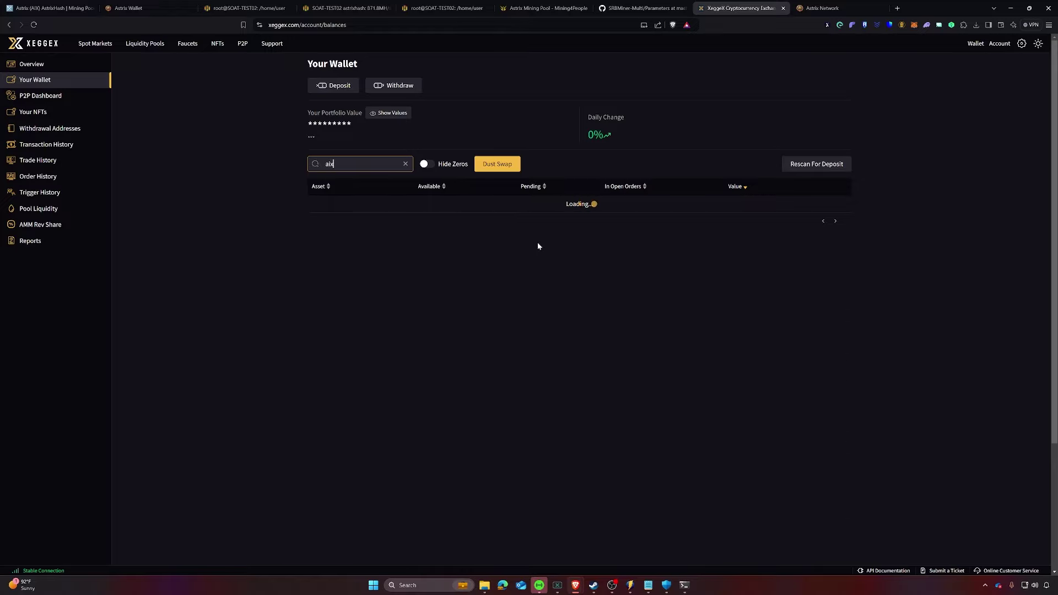
{"action": "key", "text": "BackSpace"}
{"action": "key", "text": "BackSpace"}
{"action": "key", "text": "BackSpace"}
{"action": "type", "text": "ai"}
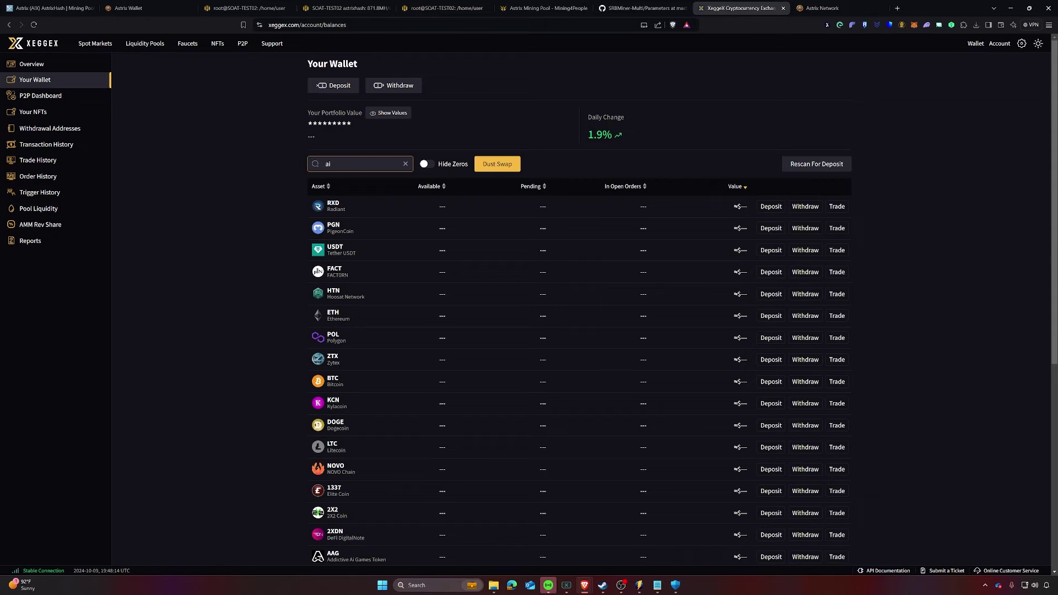
{"action": "type", "text": "x"}
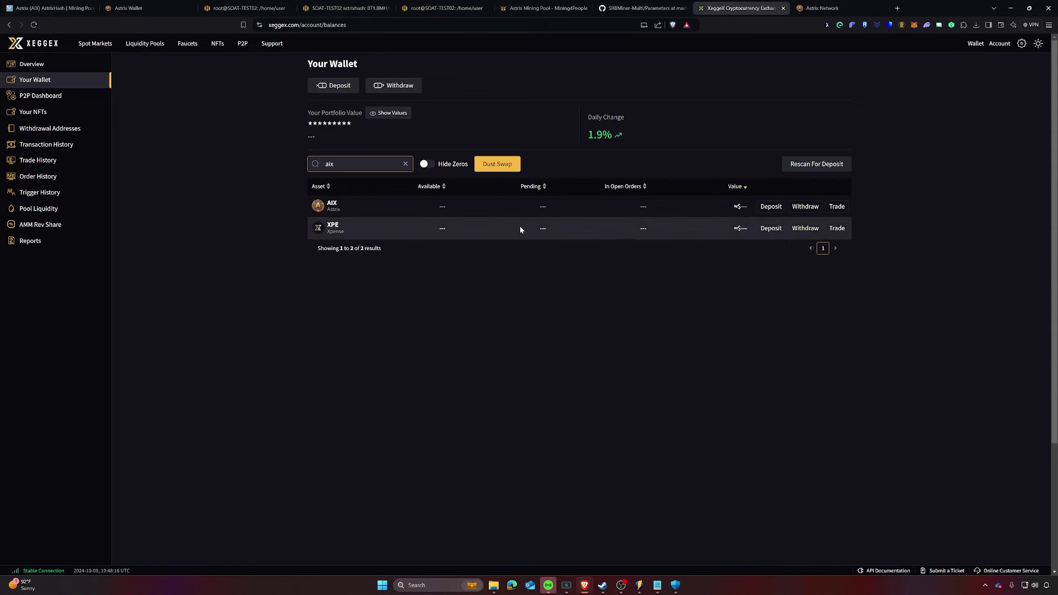
{"action": "left_click", "coordinate": [771, 206]}
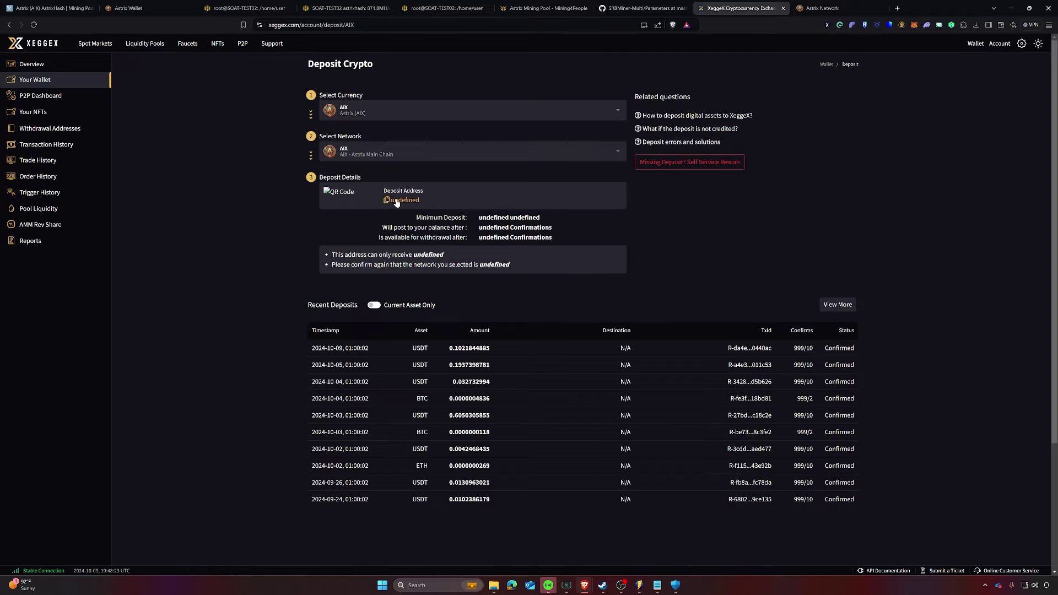
Step: Copy the AIX Main Chain deposit address
{"action": "left_click", "coordinate": [397, 201]}
{"action": "left_click", "coordinate": [466, 151]}
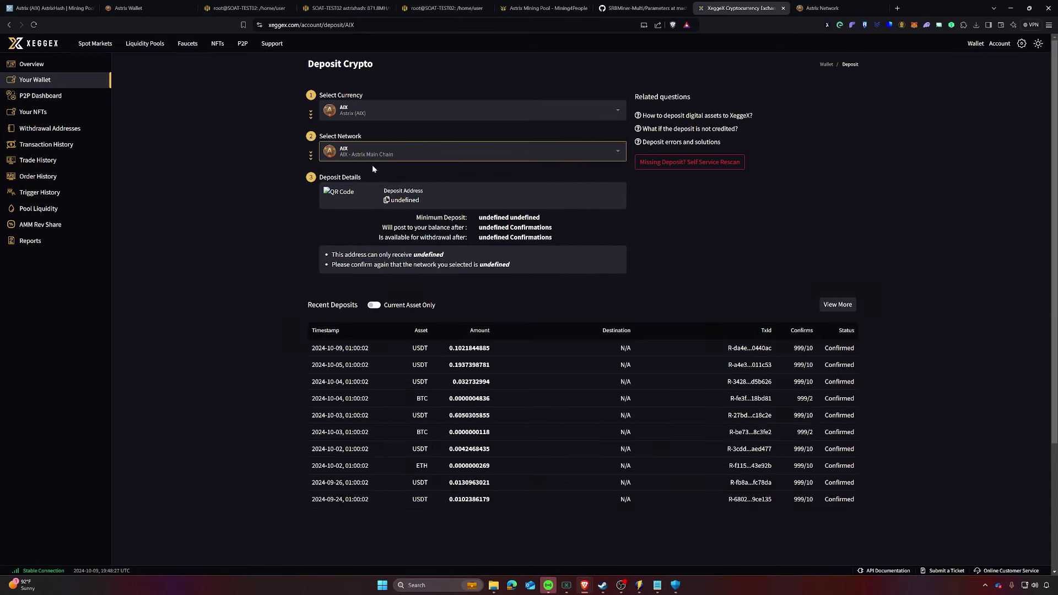
{"action": "left_click", "coordinate": [474, 182]}
{"action": "left_click", "coordinate": [701, 244]}
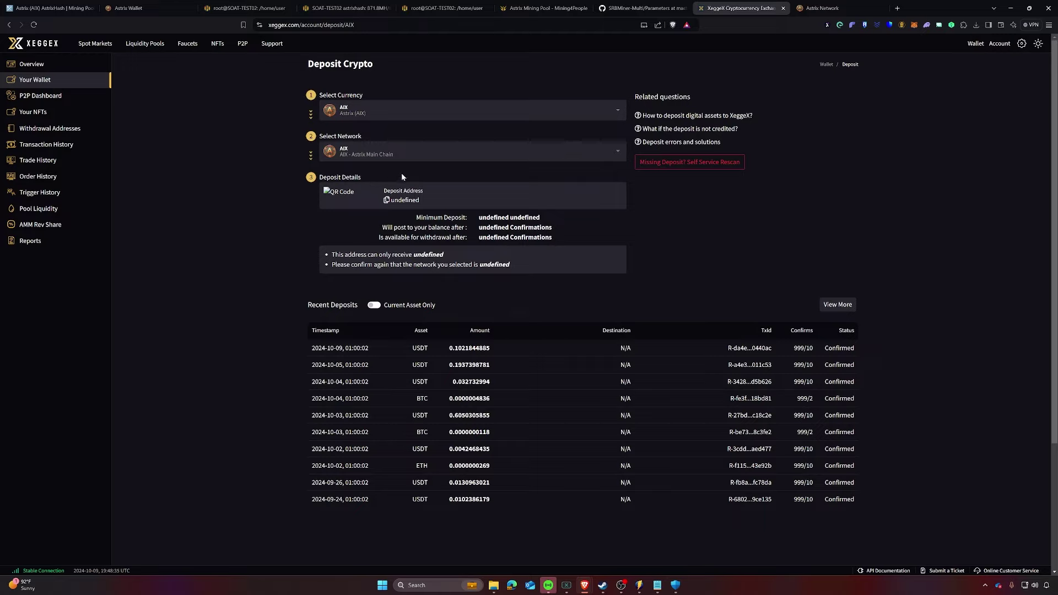
{"action": "left_click", "coordinate": [402, 200]}
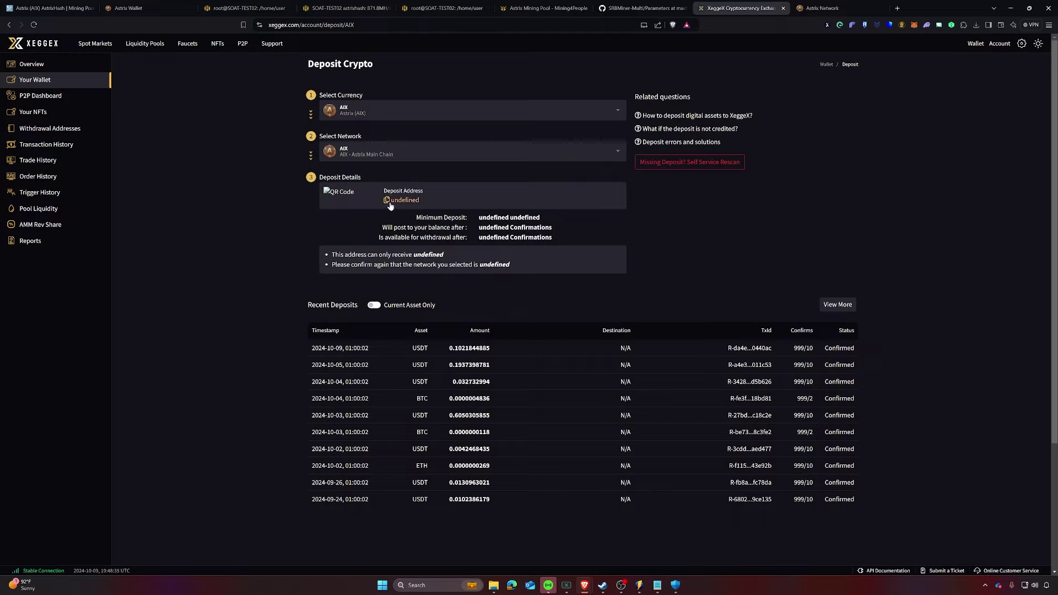
{"action": "left_click", "coordinate": [151, 9]}
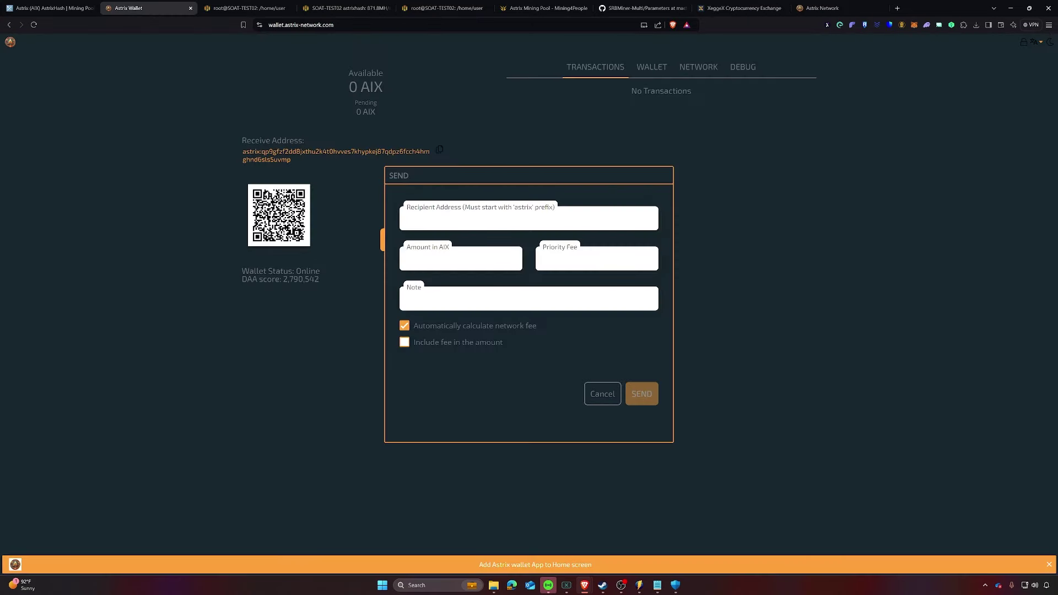
Step: Paste the deposit address as recipient, enter 34 AIX, then cancel the send
{"action": "left_click", "coordinate": [437, 215]}
{"action": "type", "text": "undefined"}
{"action": "type", "text": "34"}
{"action": "key", "text": "Tab"}
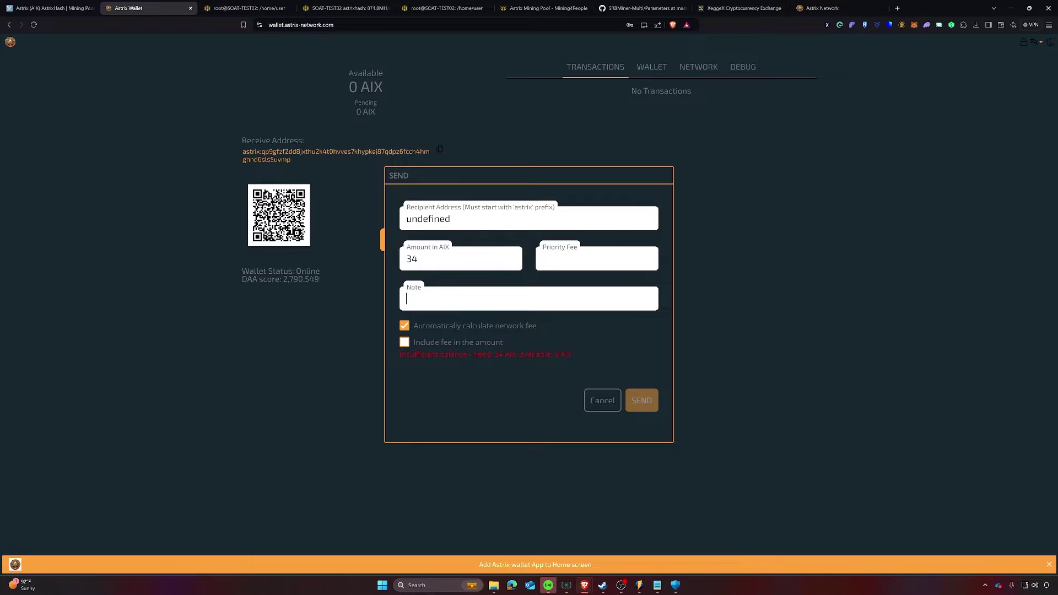
{"action": "left_click", "coordinate": [600, 405]}
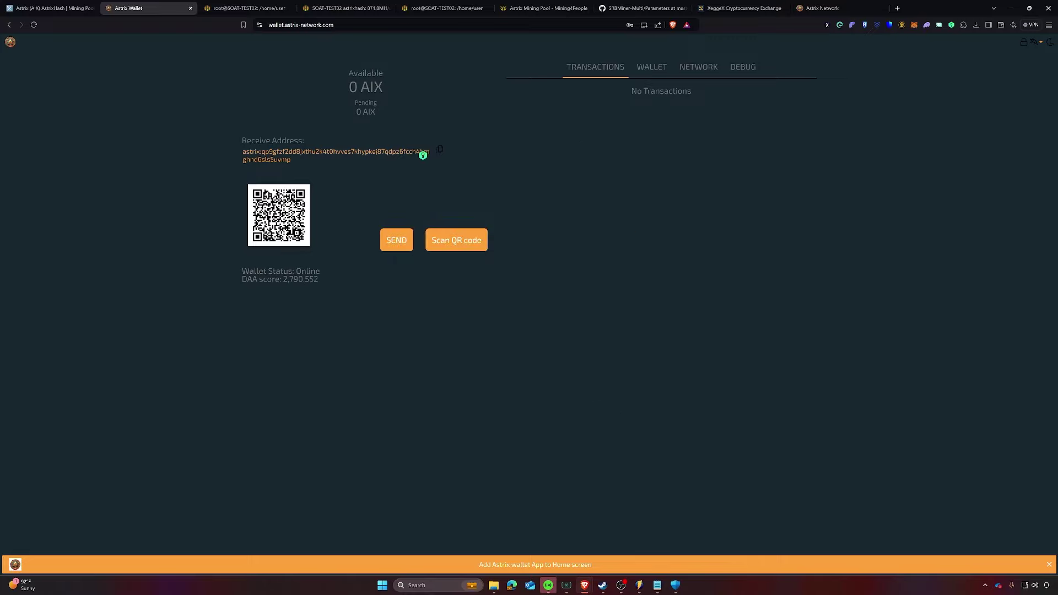
Step: Search XeggeX Spot Markets for 'ai' and open the AIX/USDT market
{"action": "left_click", "coordinate": [822, 8]}
{"action": "left_click", "coordinate": [741, 8]}
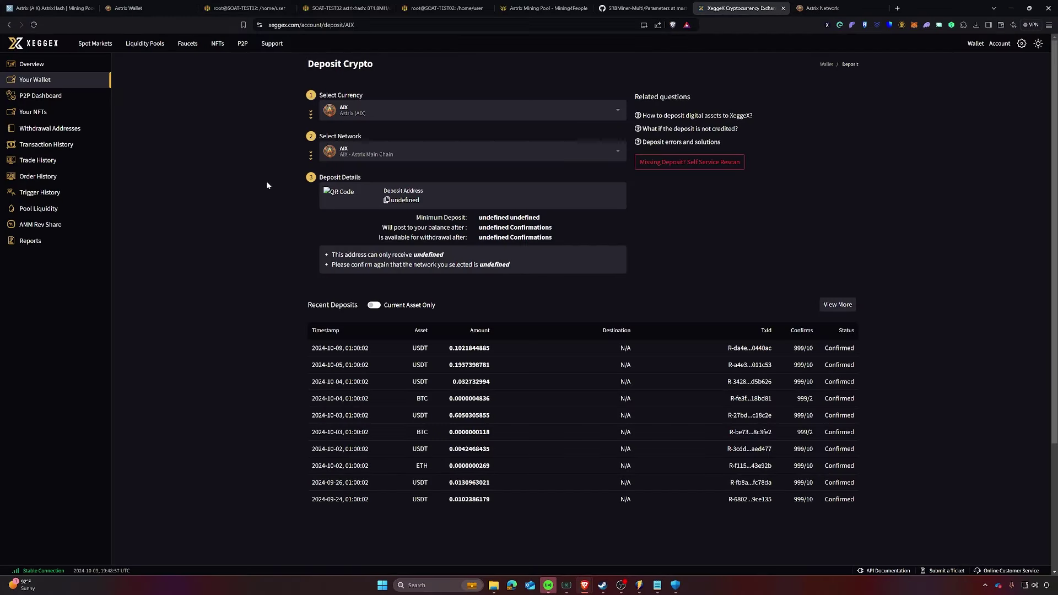
{"action": "left_click", "coordinate": [83, 48]}
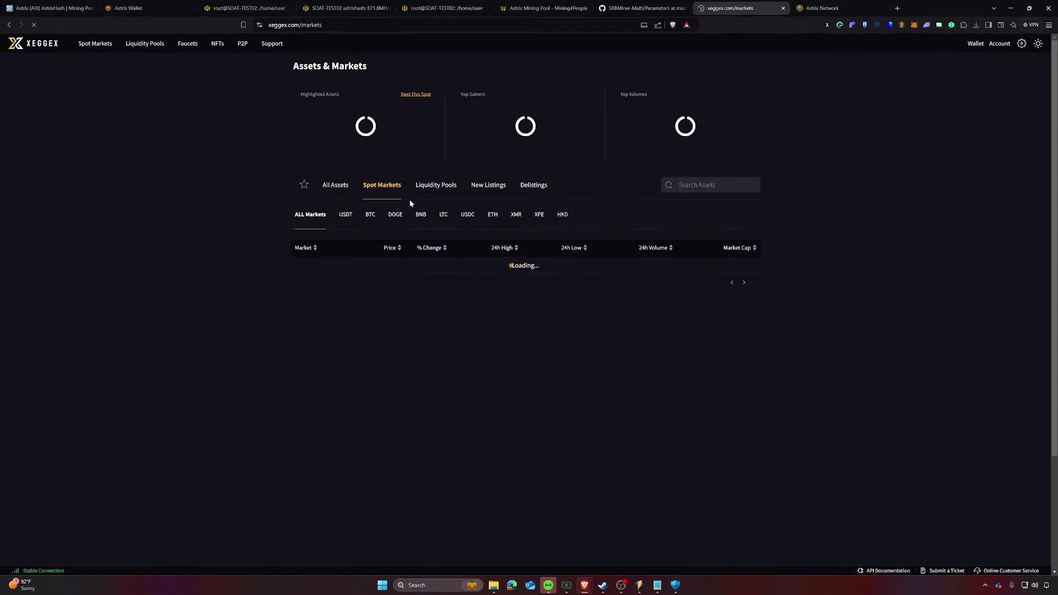
{"action": "left_click", "coordinate": [705, 186]}
{"action": "type", "text": "aix"}
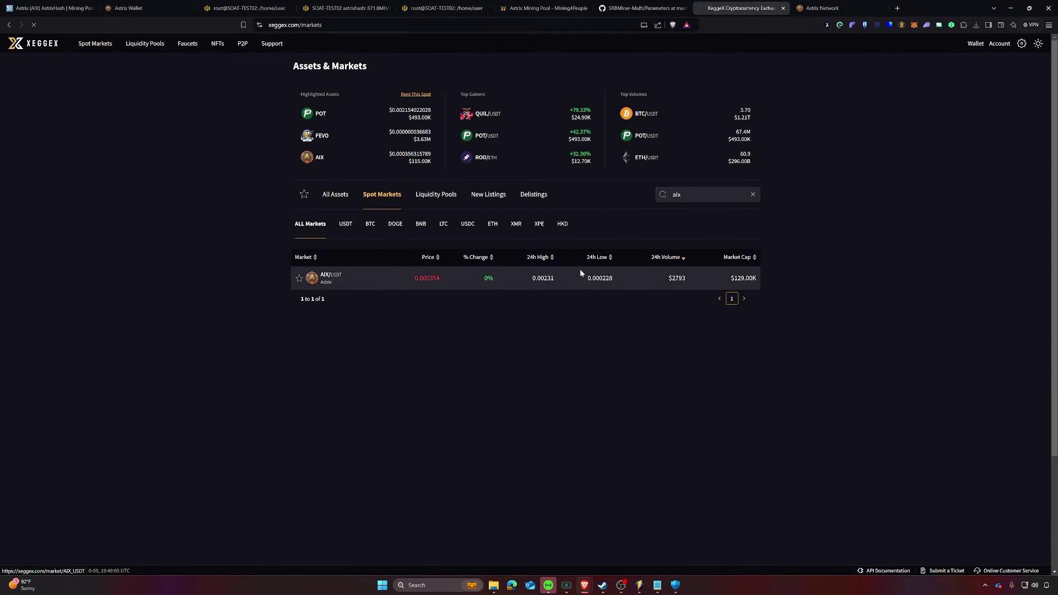
{"action": "left_click", "coordinate": [585, 272]}
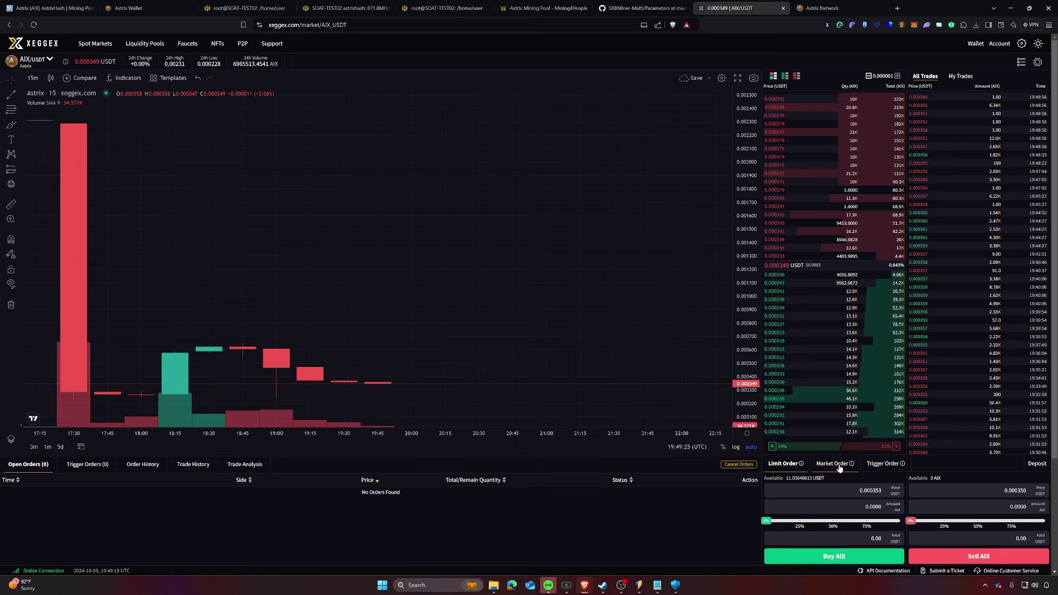
Step: Switch to market orders and try selling all AIX
{"action": "left_click", "coordinate": [839, 467]}
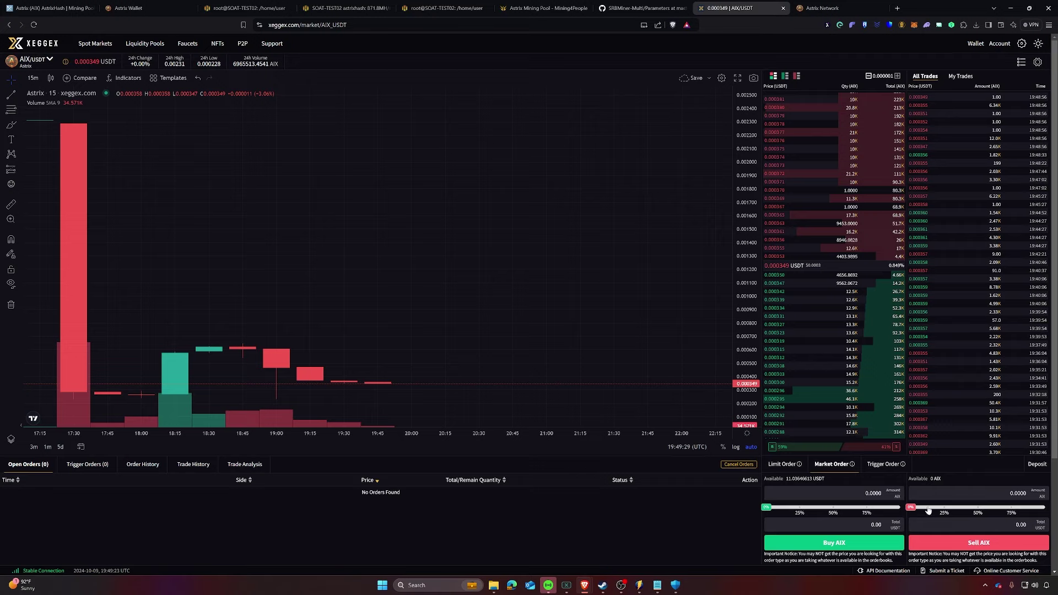
{"action": "left_click_drag", "start_coordinate": [924, 511], "coordinate": [1055, 515]}
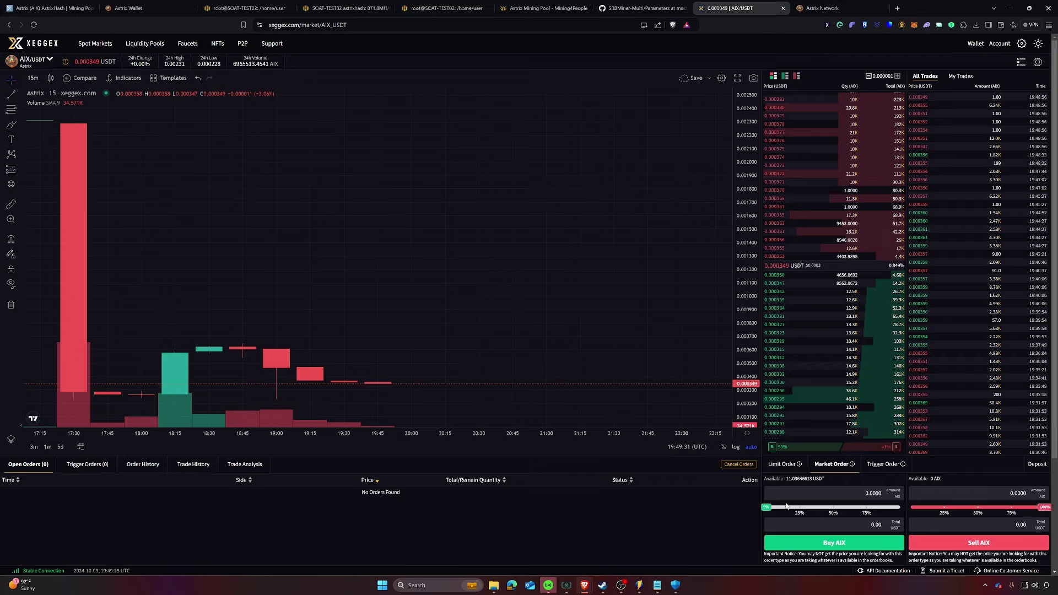
{"action": "left_click", "coordinate": [980, 544]}
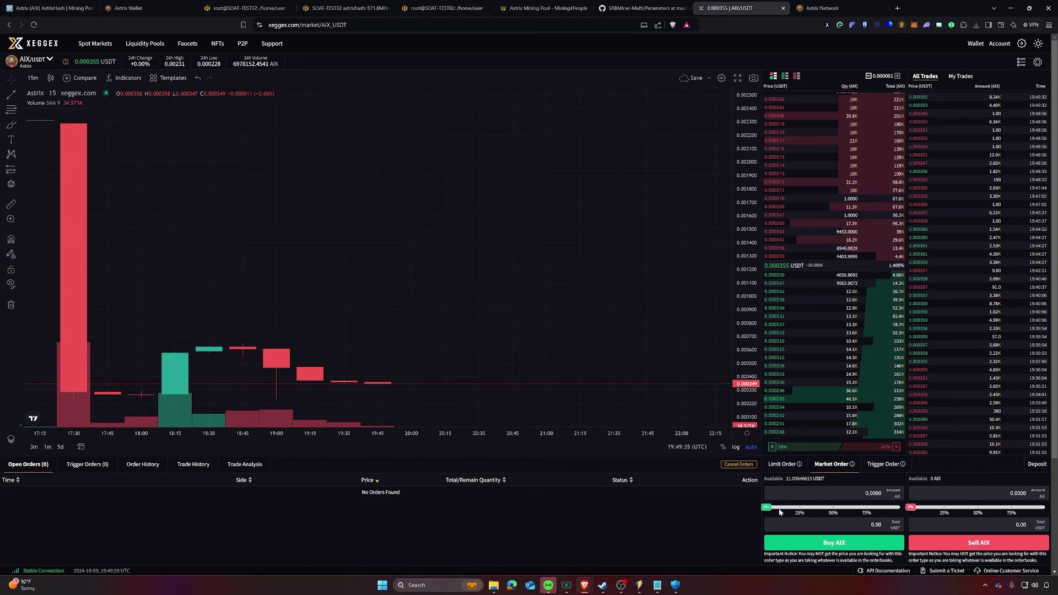
Step: Market-buy AIX with 100% of USDT three times, then set the sell amount to 20828.3223 AIX
{"action": "left_click_drag", "start_coordinate": [778, 512], "coordinate": [893, 506]}
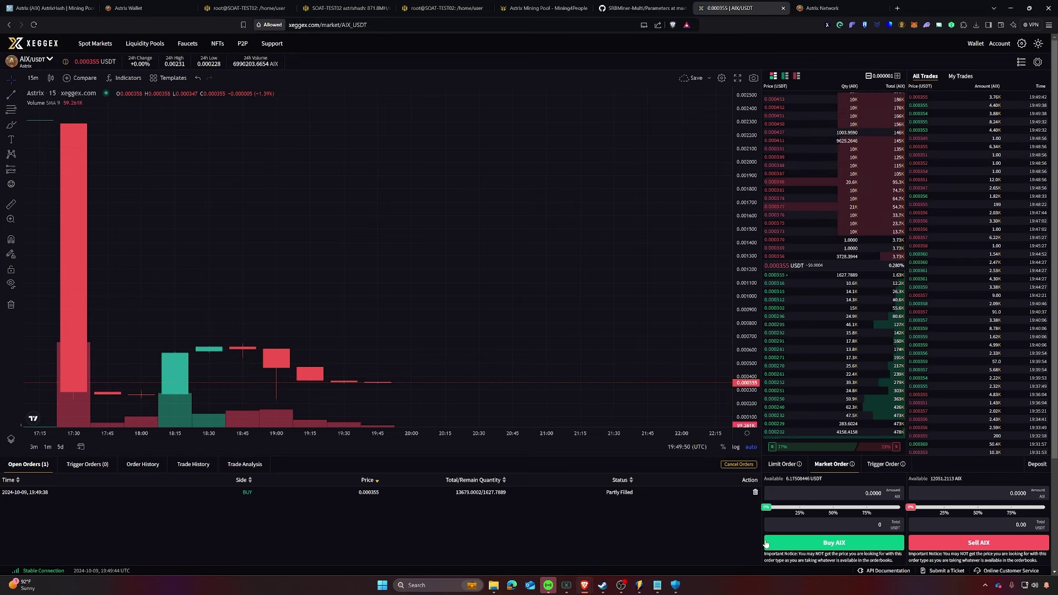
{"action": "left_click_drag", "start_coordinate": [766, 507], "coordinate": [899, 507]}
{"action": "left_click", "coordinate": [822, 546]}
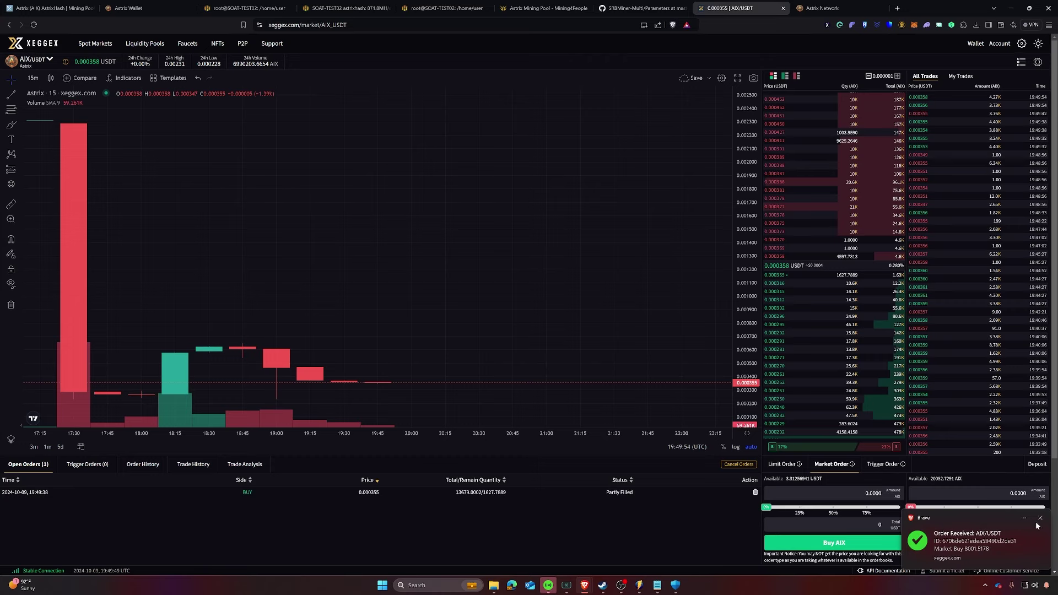
{"action": "left_click", "coordinate": [1040, 518]}
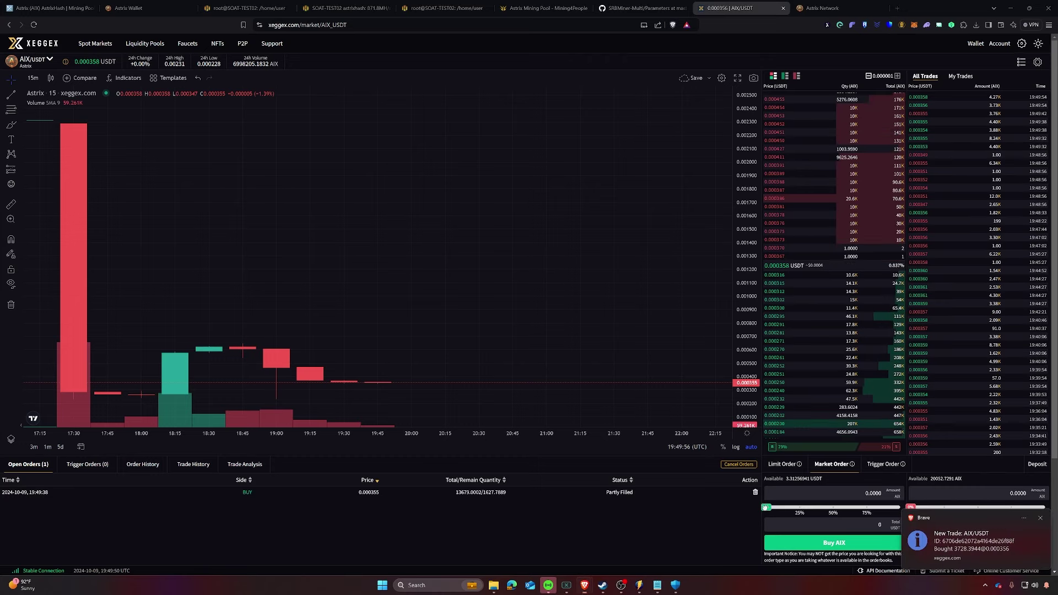
{"action": "left_click_drag", "start_coordinate": [766, 507], "coordinate": [900, 507]}
{"action": "left_click", "coordinate": [844, 545]}
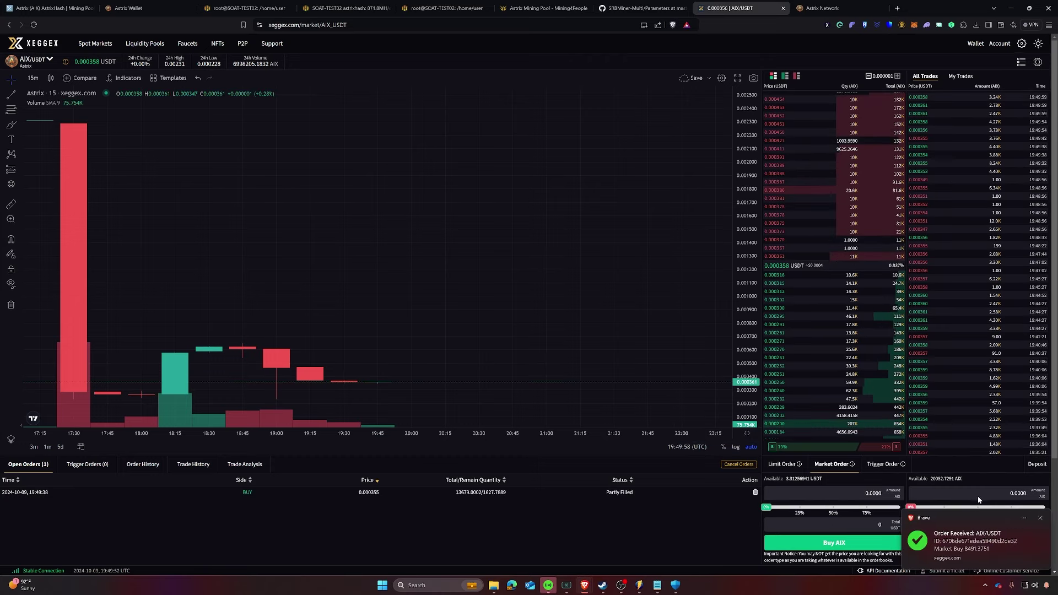
{"action": "left_click", "coordinate": [1040, 518]}
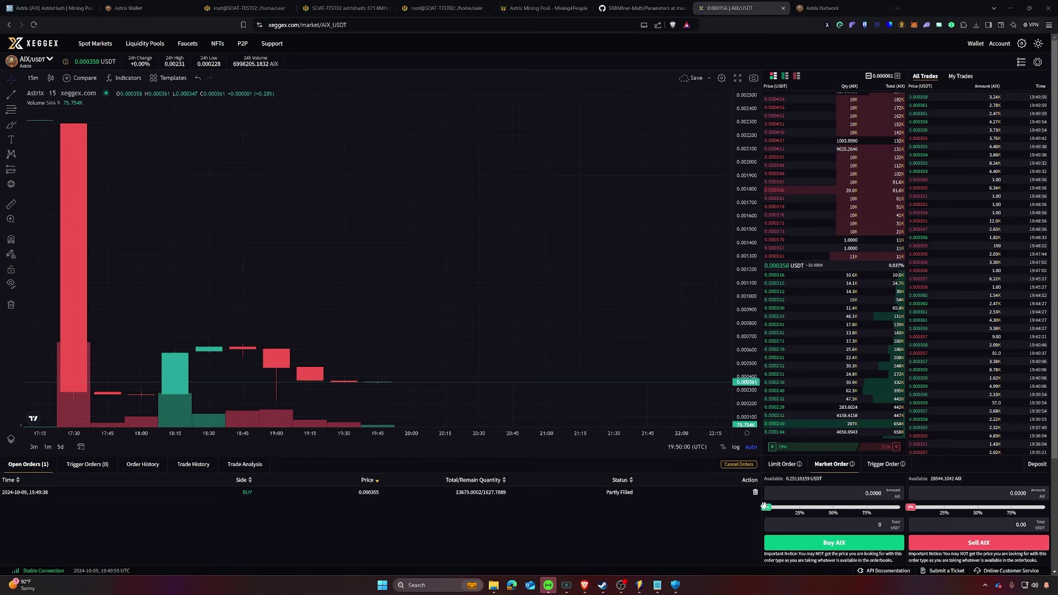
{"action": "left_click_drag", "start_coordinate": [766, 507], "coordinate": [900, 507]}
{"action": "left_click", "coordinate": [858, 545]}
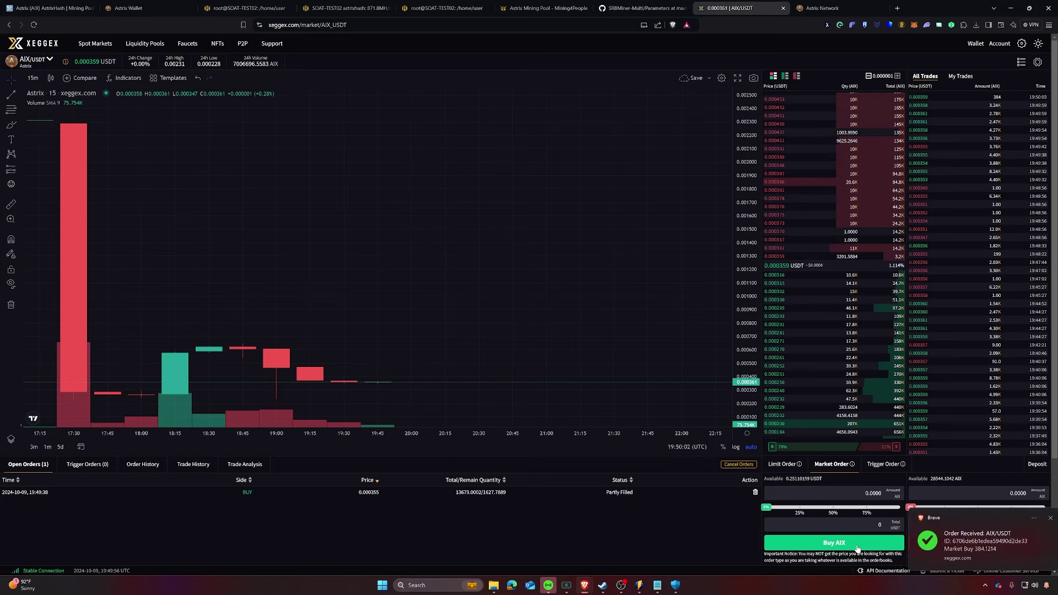
{"action": "left_click", "coordinate": [1047, 520]}
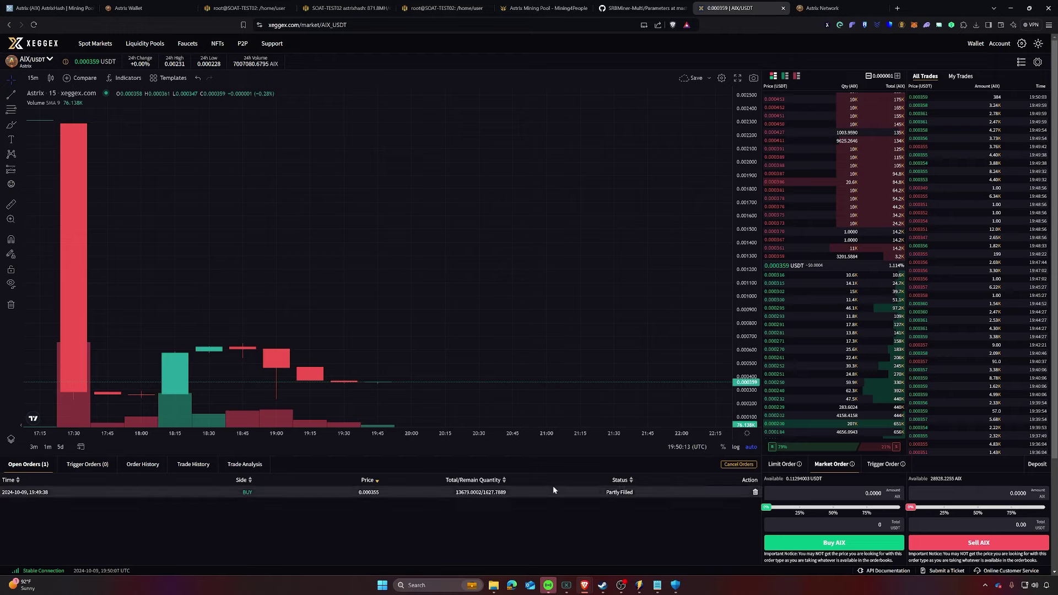
{"action": "left_click_drag", "start_coordinate": [910, 507], "coordinate": [1030, 507]}
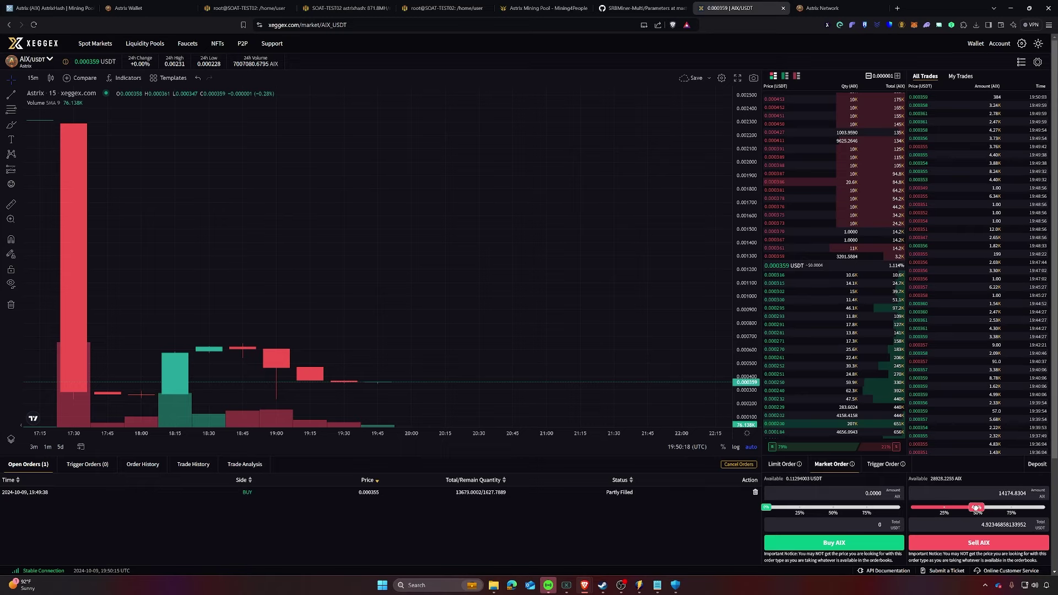
{"action": "left_click", "coordinate": [1043, 507]}
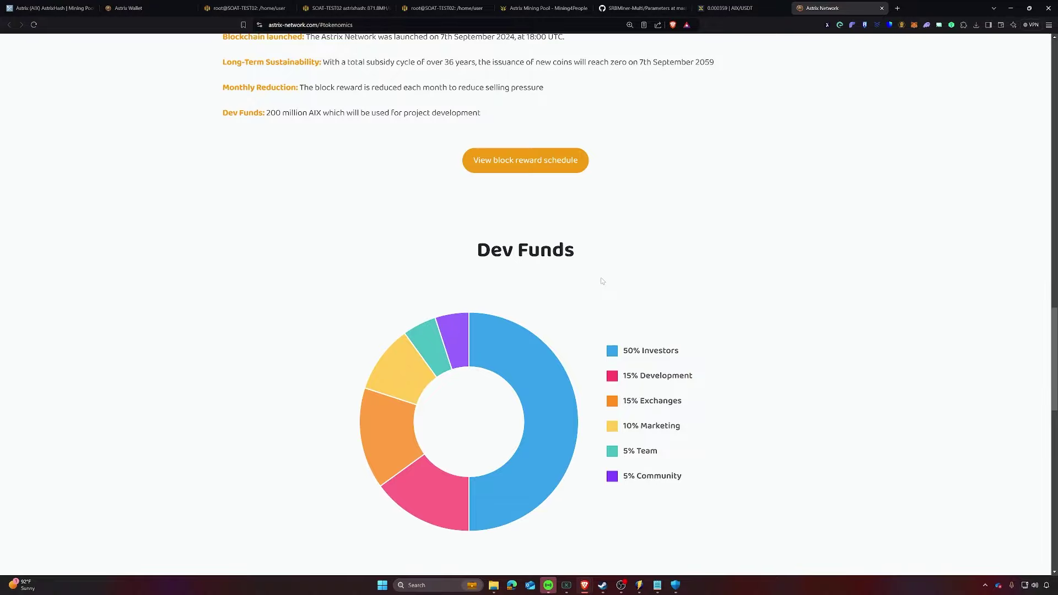
{"action": "scroll", "coordinate": [591, 276], "scroll_direction": "up", "scroll_amount": 2}
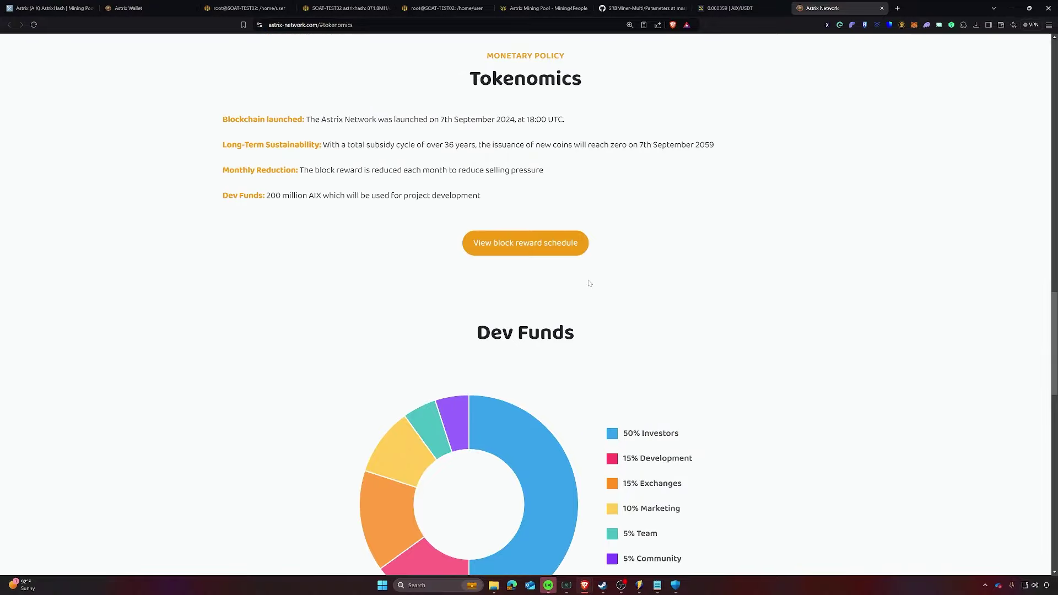
{"action": "scroll", "coordinate": [590, 284], "scroll_direction": "down", "scroll_amount": 2}
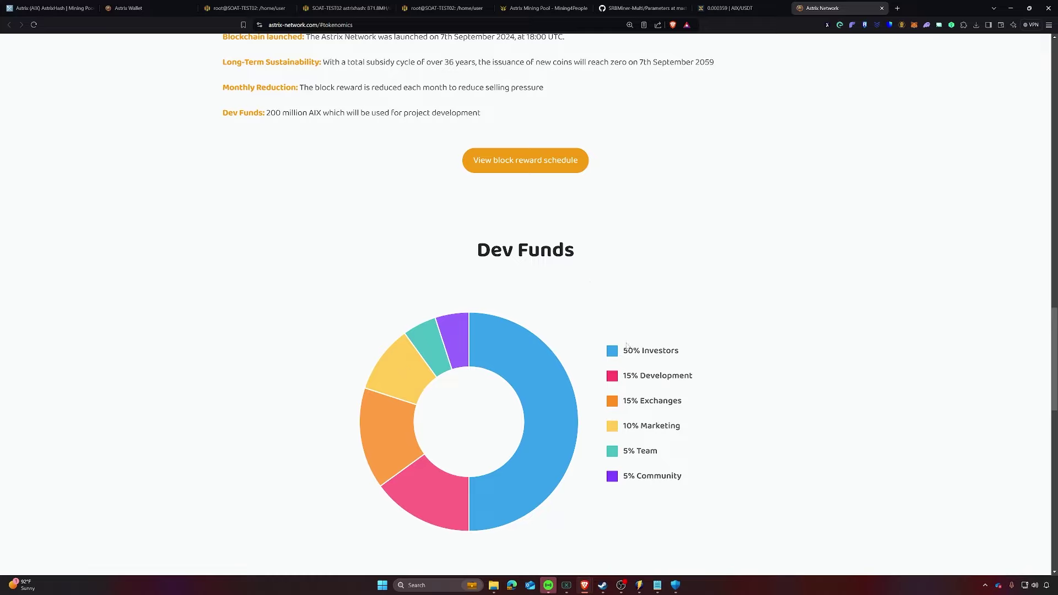
{"action": "left_click_drag", "start_coordinate": [622, 350], "coordinate": [706, 355]}
{"action": "left_click", "coordinate": [706, 354]}
{"action": "left_click_drag", "start_coordinate": [622, 375], "coordinate": [707, 380]}
{"action": "left_click", "coordinate": [708, 380]}
{"action": "left_click_drag", "start_coordinate": [621, 401], "coordinate": [704, 406]}
{"action": "left_click_drag", "start_coordinate": [622, 426], "coordinate": [732, 434]}
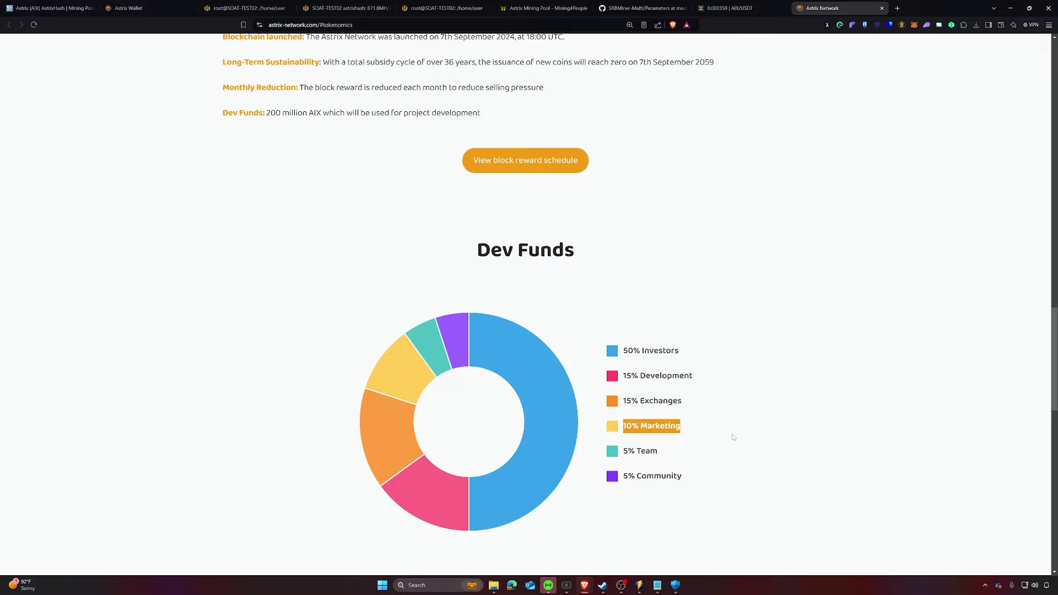
{"action": "left_click", "coordinate": [731, 437]}
{"action": "left_click_drag", "start_coordinate": [621, 451], "coordinate": [722, 455]}
{"action": "left_click_drag", "start_coordinate": [622, 477], "coordinate": [754, 479]}
{"action": "left_click", "coordinate": [733, 424]}
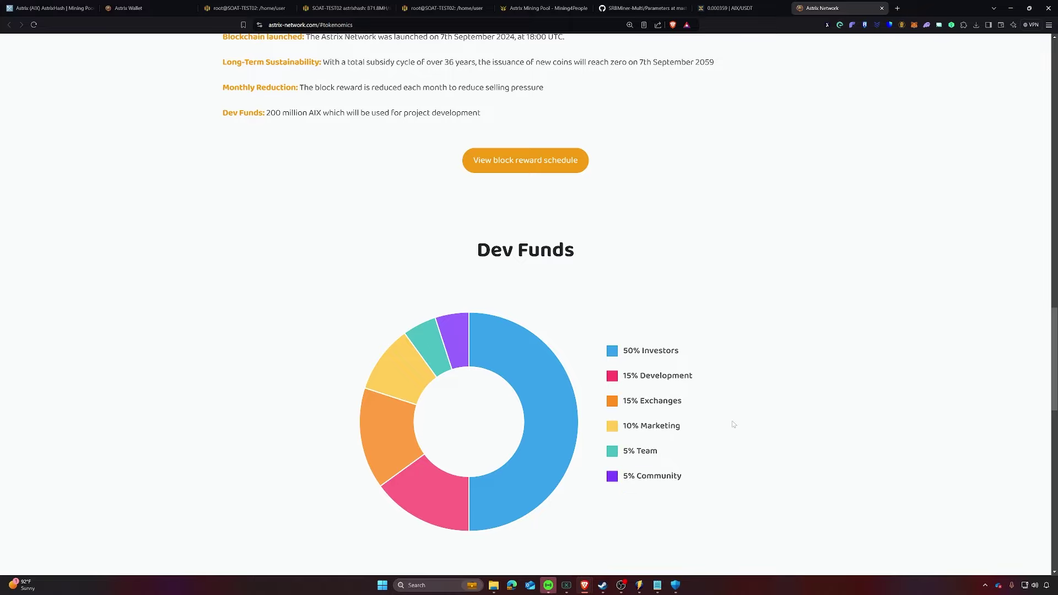
{"action": "left_click_drag", "start_coordinate": [701, 406], "coordinate": [623, 404]}
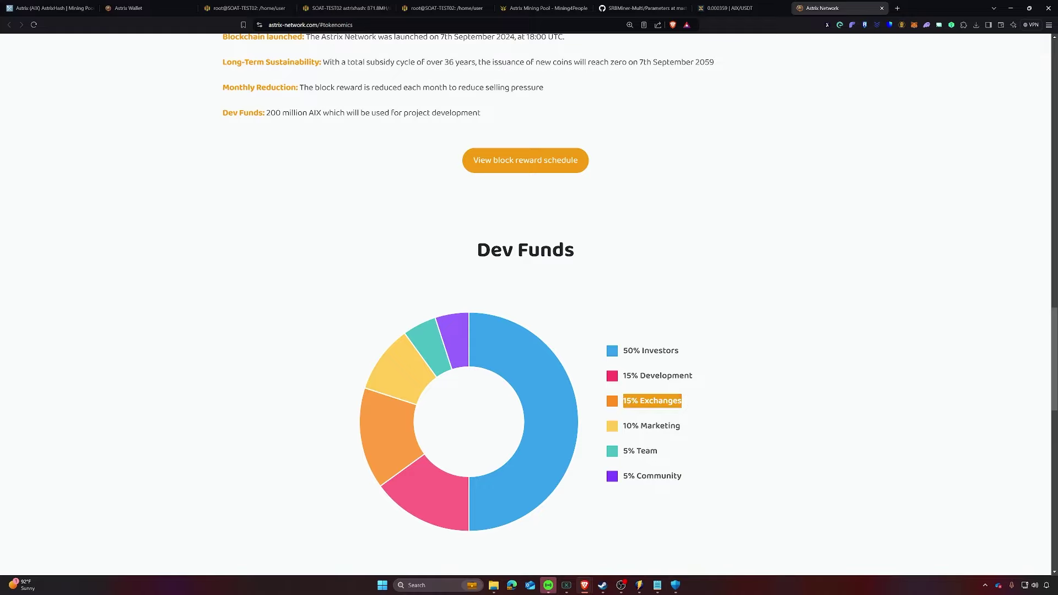
{"action": "left_click", "coordinate": [688, 407]}
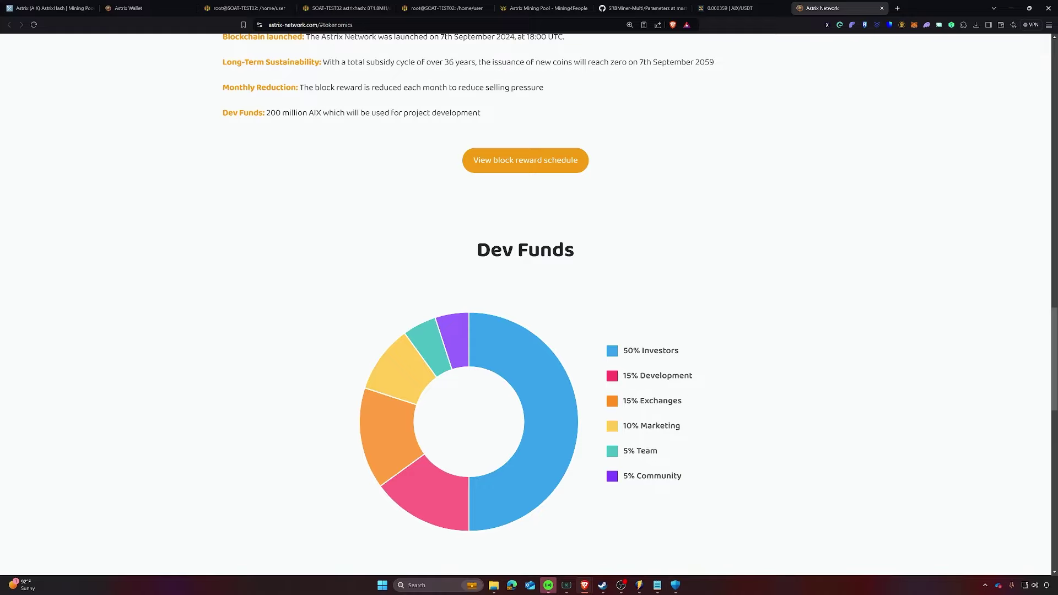
{"action": "left_click_drag", "start_coordinate": [685, 402], "coordinate": [621, 400]}
{"action": "left_click", "coordinate": [678, 394]}
Step: Return to the AIX/USDT market and zoom the chart in on recent candles
{"action": "left_click", "coordinate": [760, 9]}
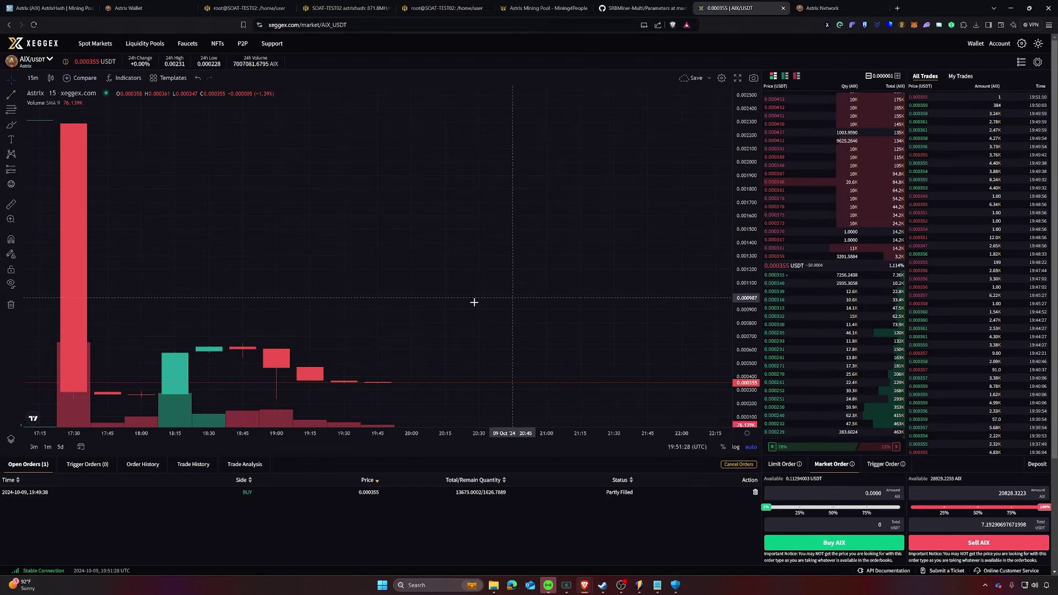
{"action": "scroll", "coordinate": [411, 332], "scroll_direction": "up", "scroll_amount": 5}
{"action": "scroll", "coordinate": [411, 331], "scroll_direction": "up", "scroll_amount": 4}
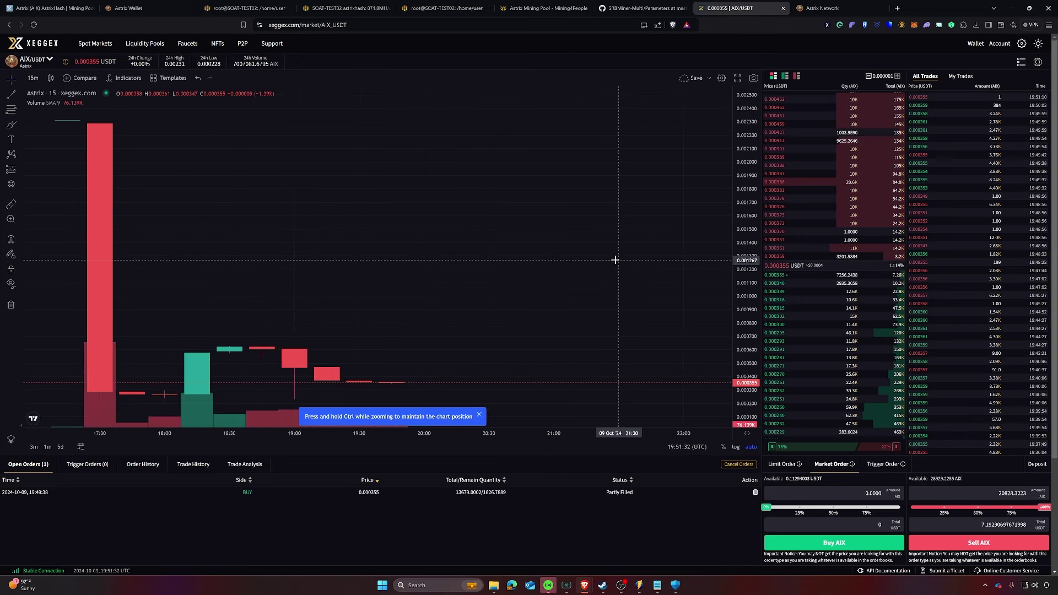